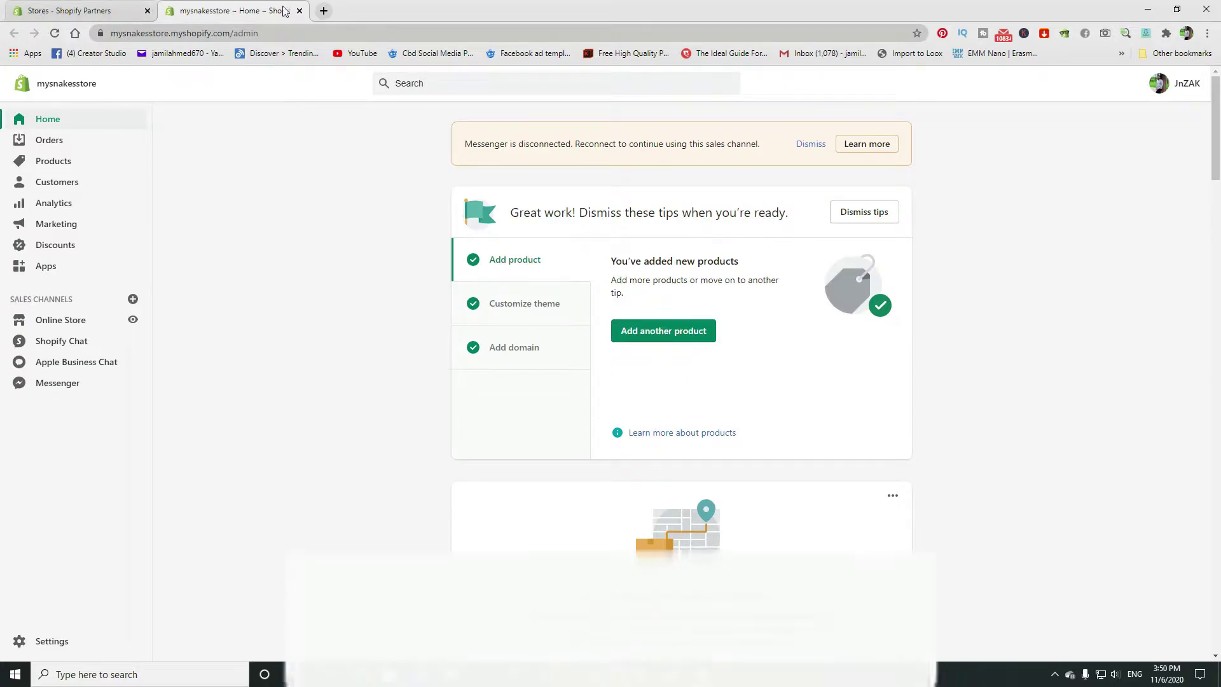
Close the mysnakesstore admin, log in to the Inspired-CBD store and open its installed apps.
key(ctrl+w)
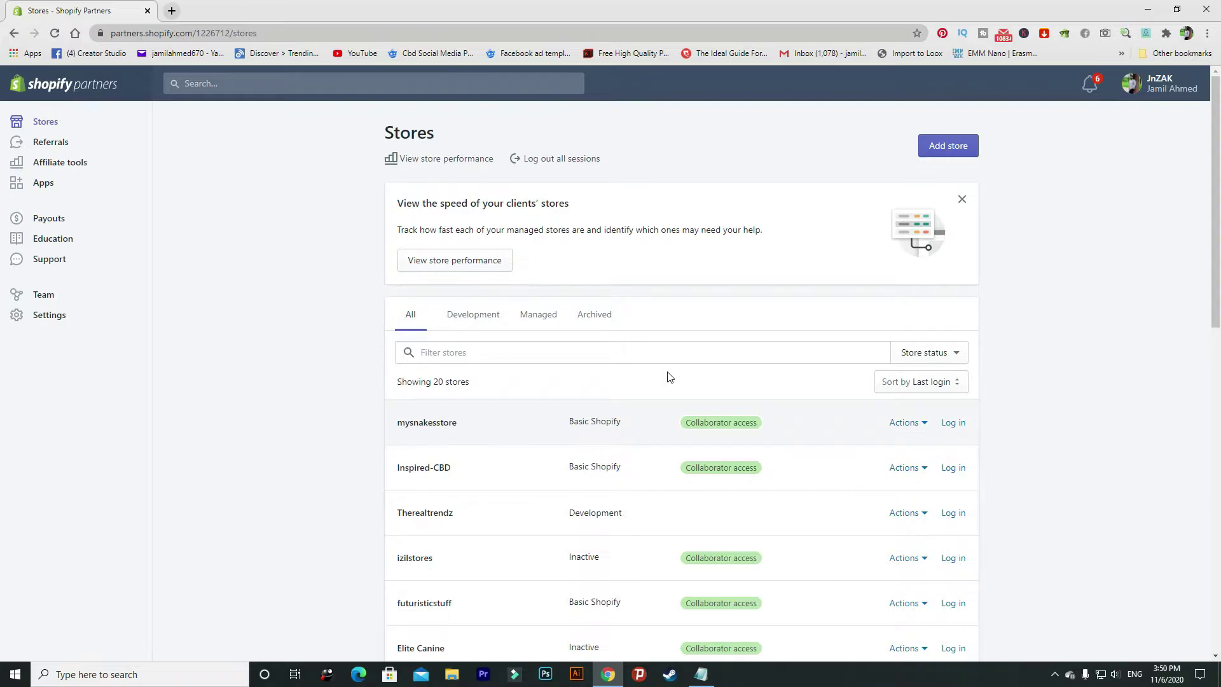
click(953, 469)
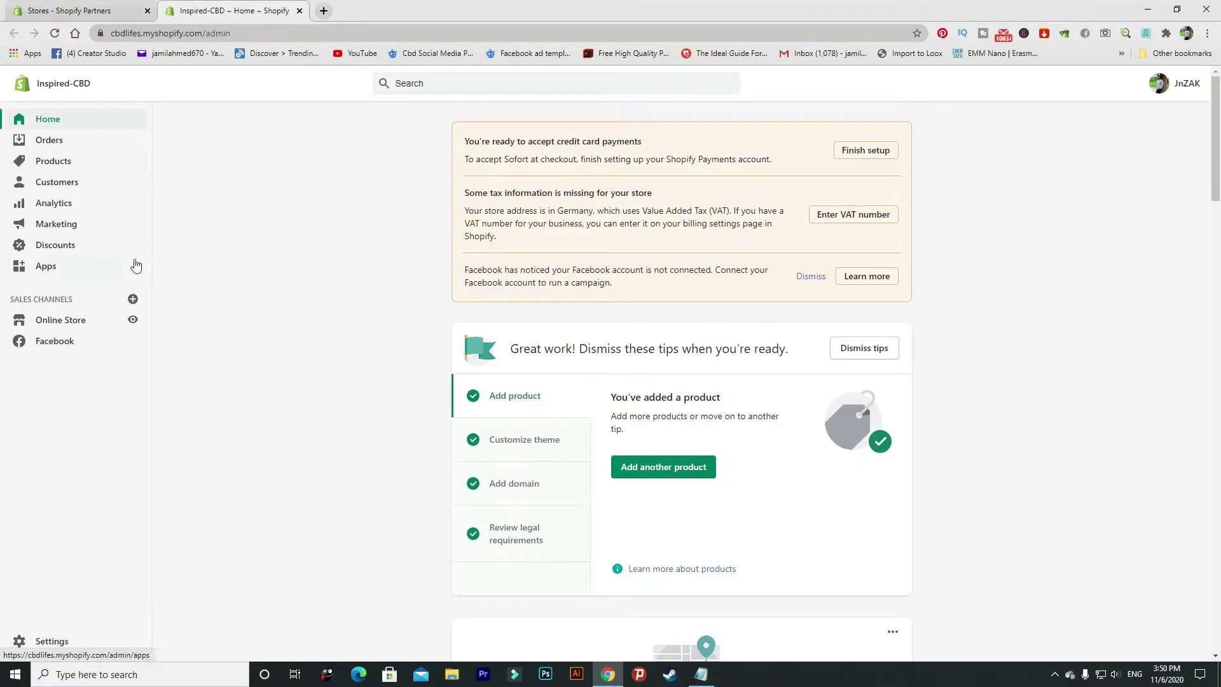
click(42, 272)
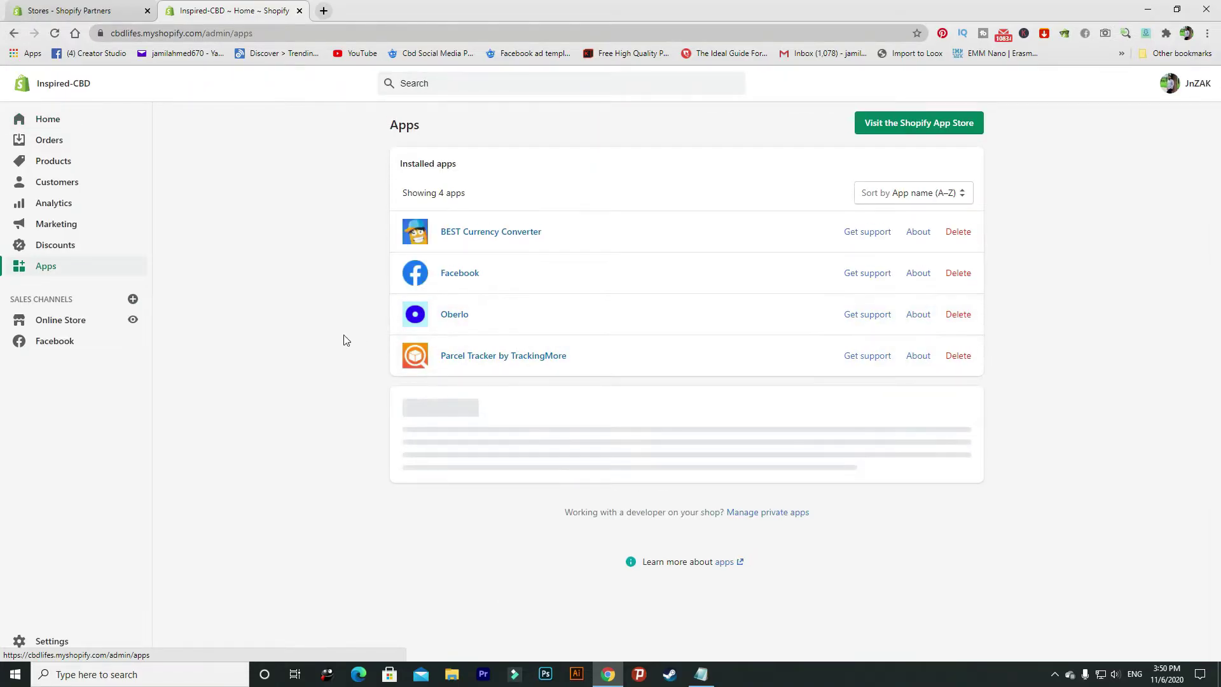
Delete the BEST Currency Converter app from the store, giving Other as the reason.
click(952, 231)
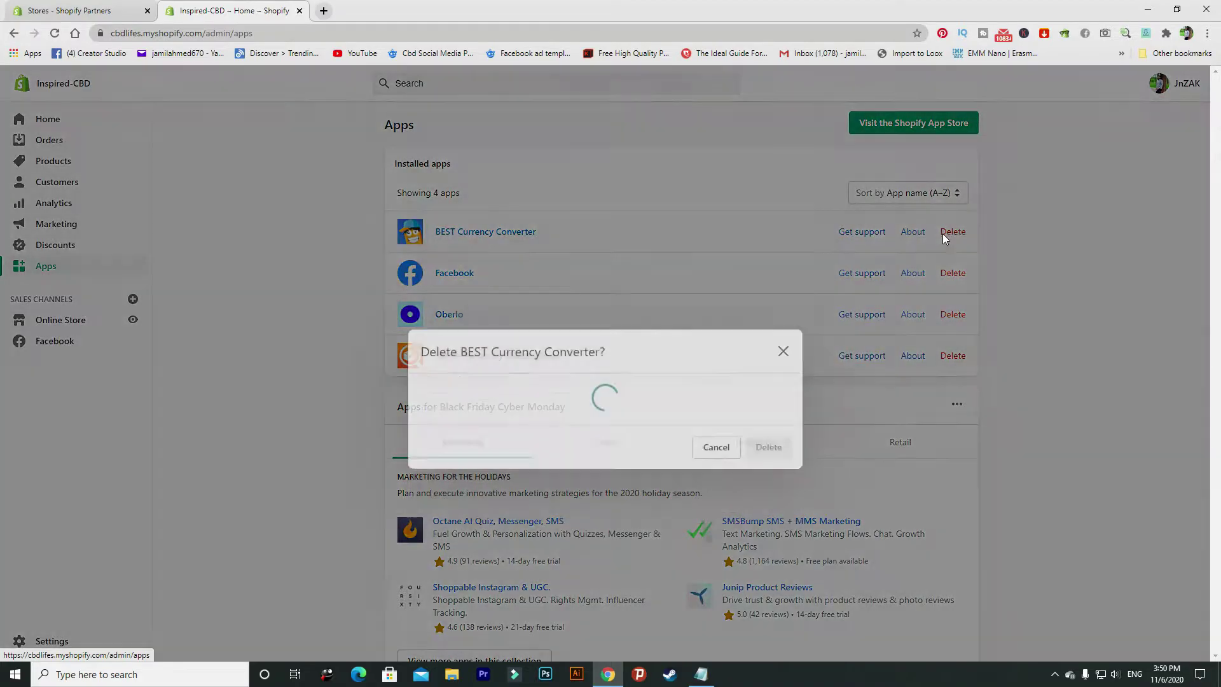
click(488, 408)
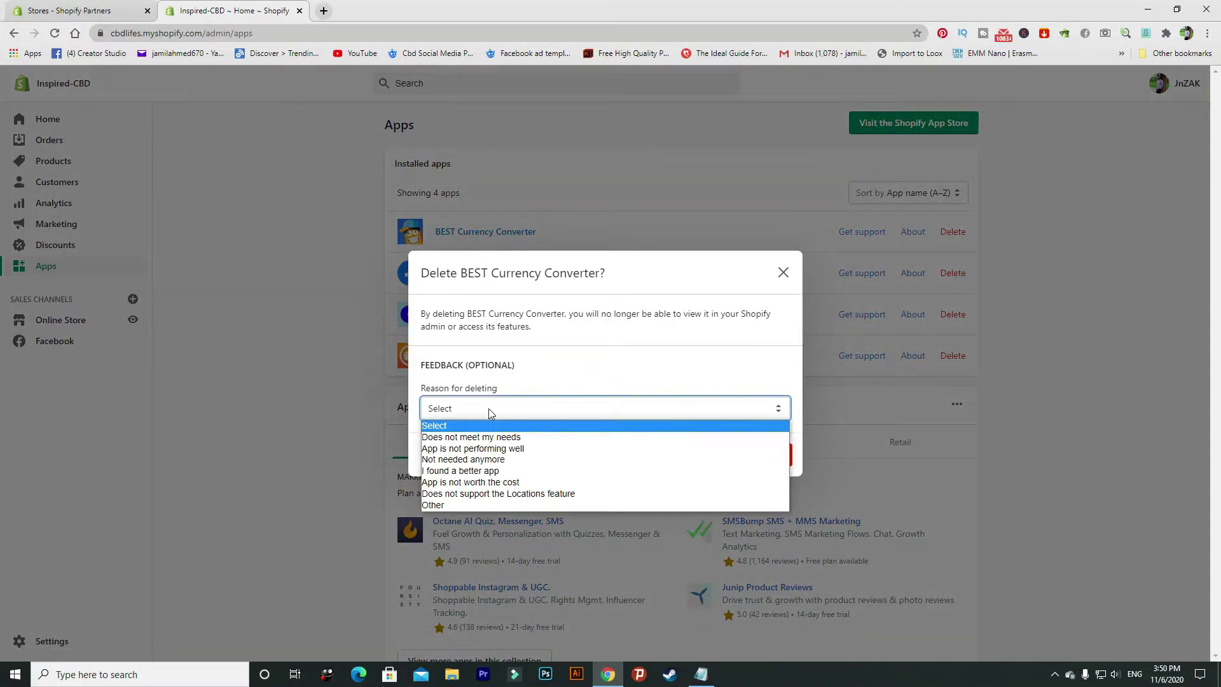
click(477, 505)
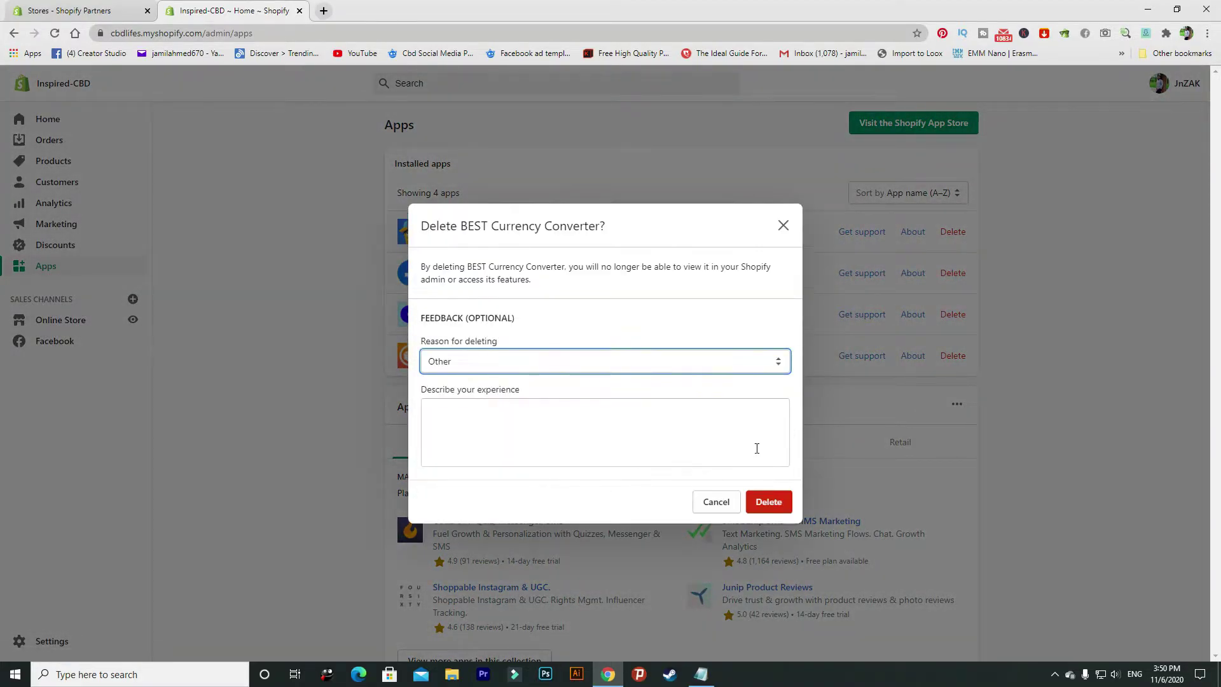
click(768, 501)
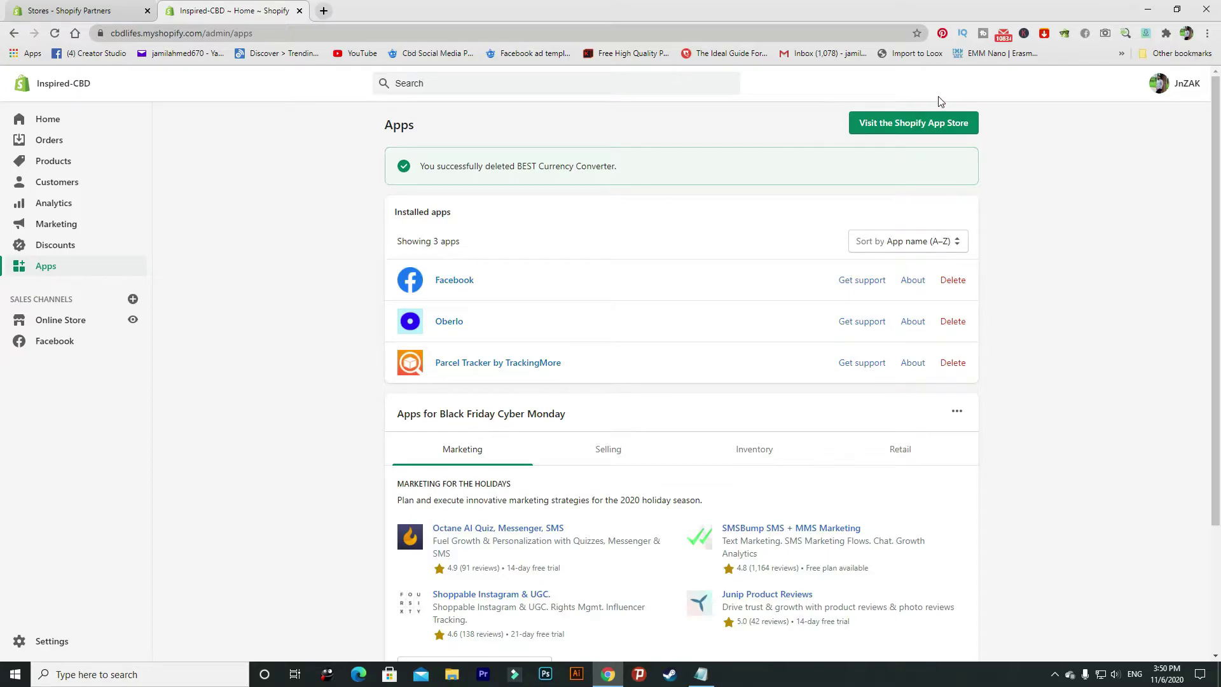
Visit the Shopify App Store and search for "currency converter".
click(917, 122)
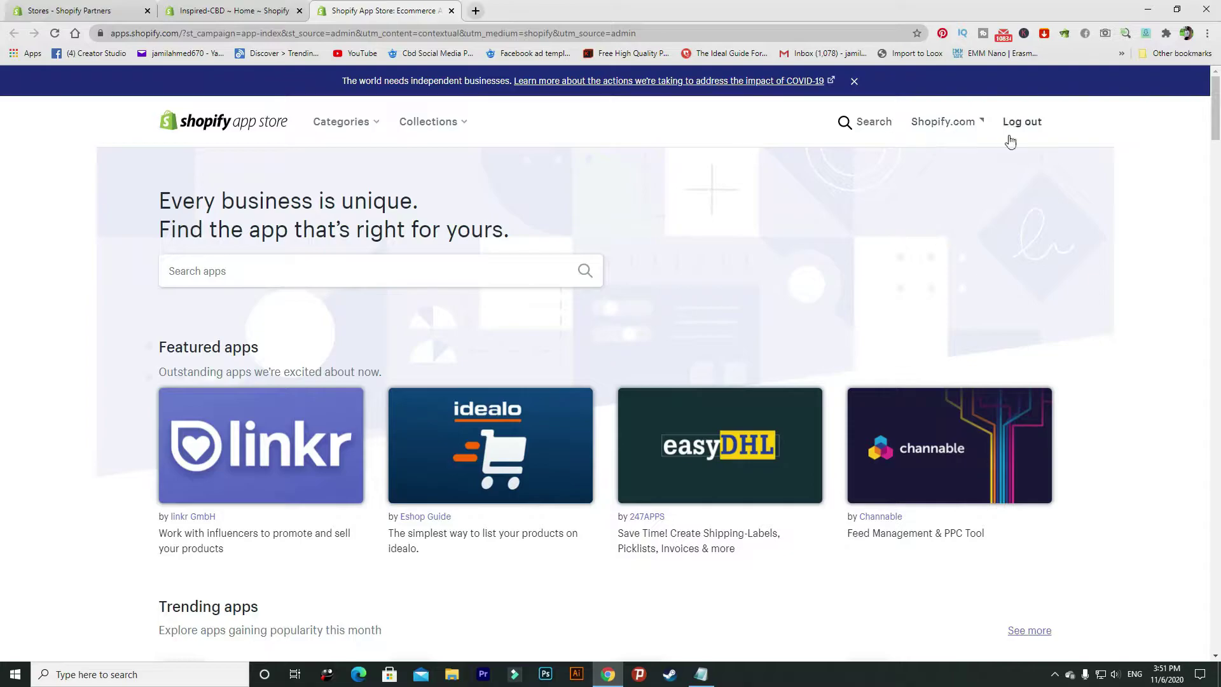
click(428, 274)
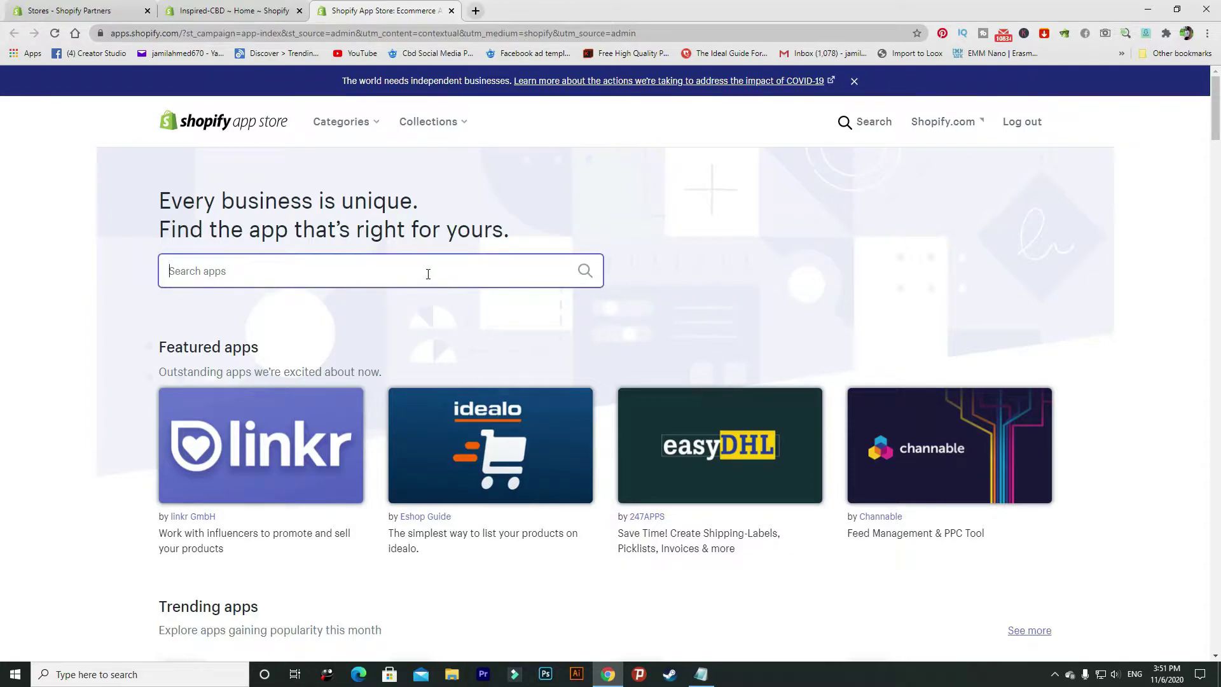
text(currenc converte)
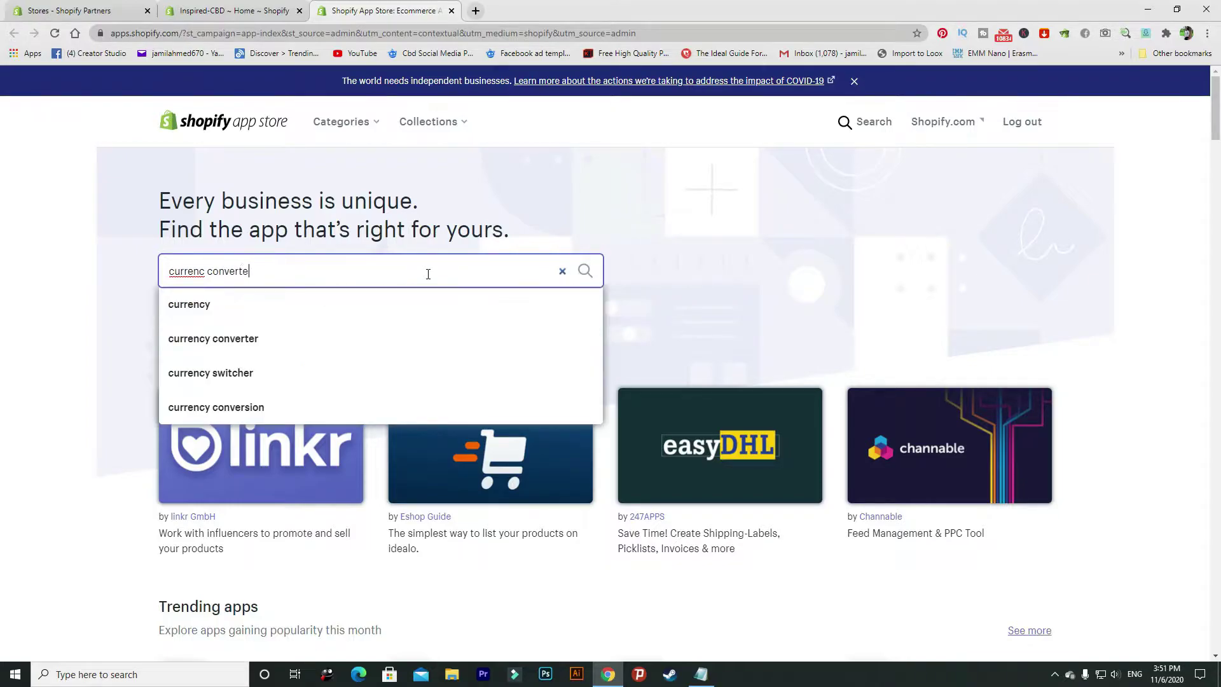
text(r)
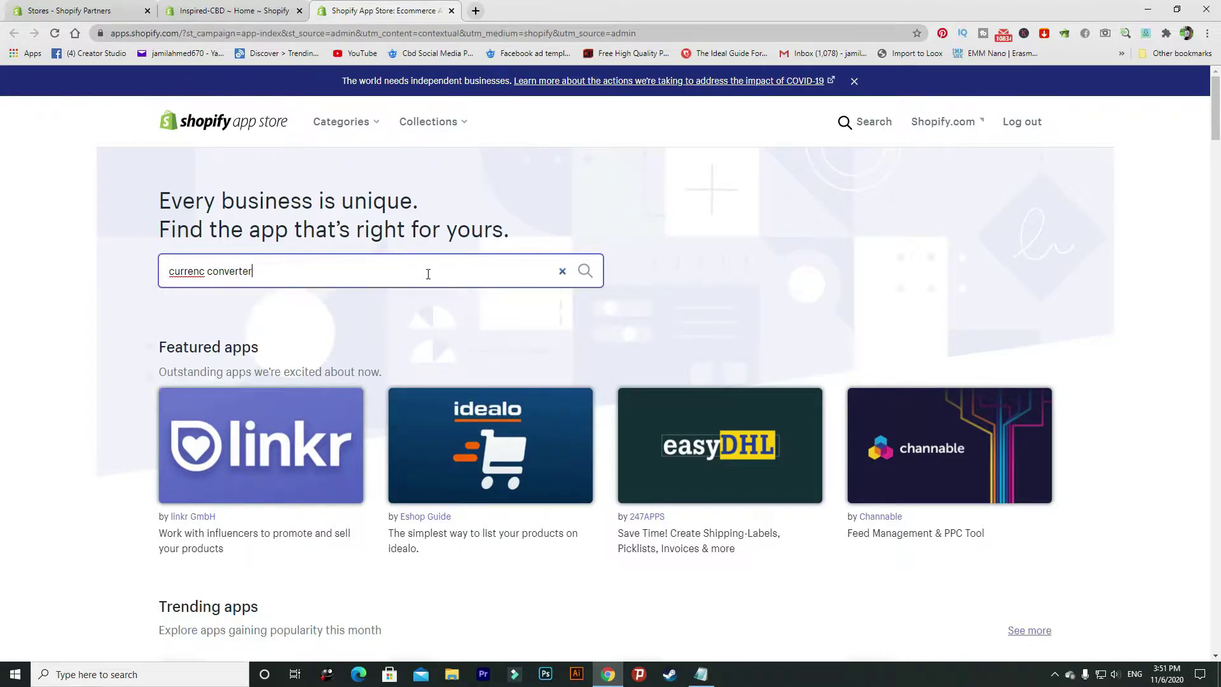
right_click(193, 272)
click(301, 281)
click(585, 271)
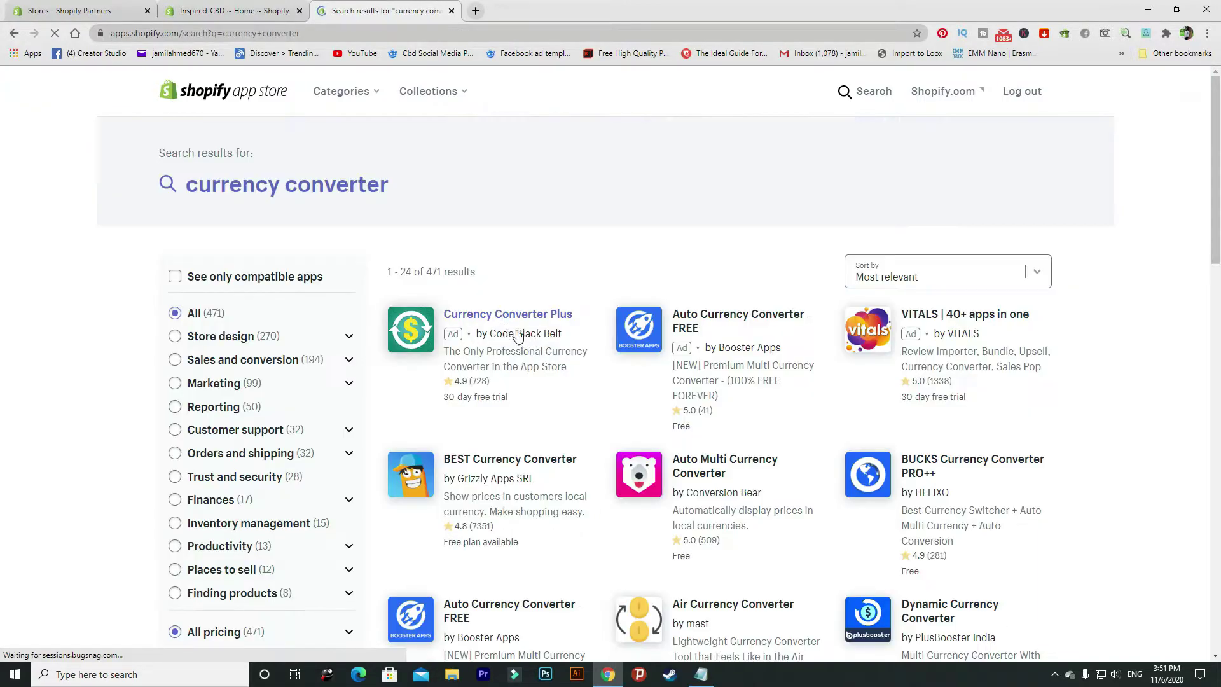
Filter the currency converter search results to Free pricing.
scroll(320, 380, down, 5)
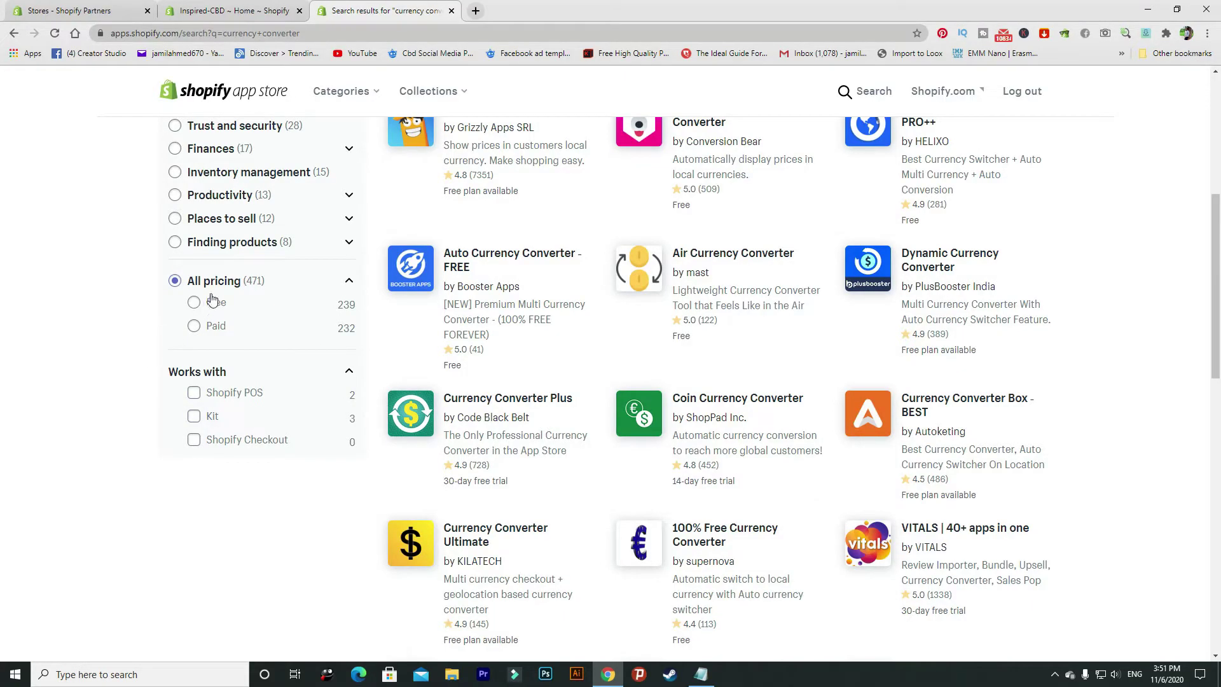
scroll(210, 335, up, 2)
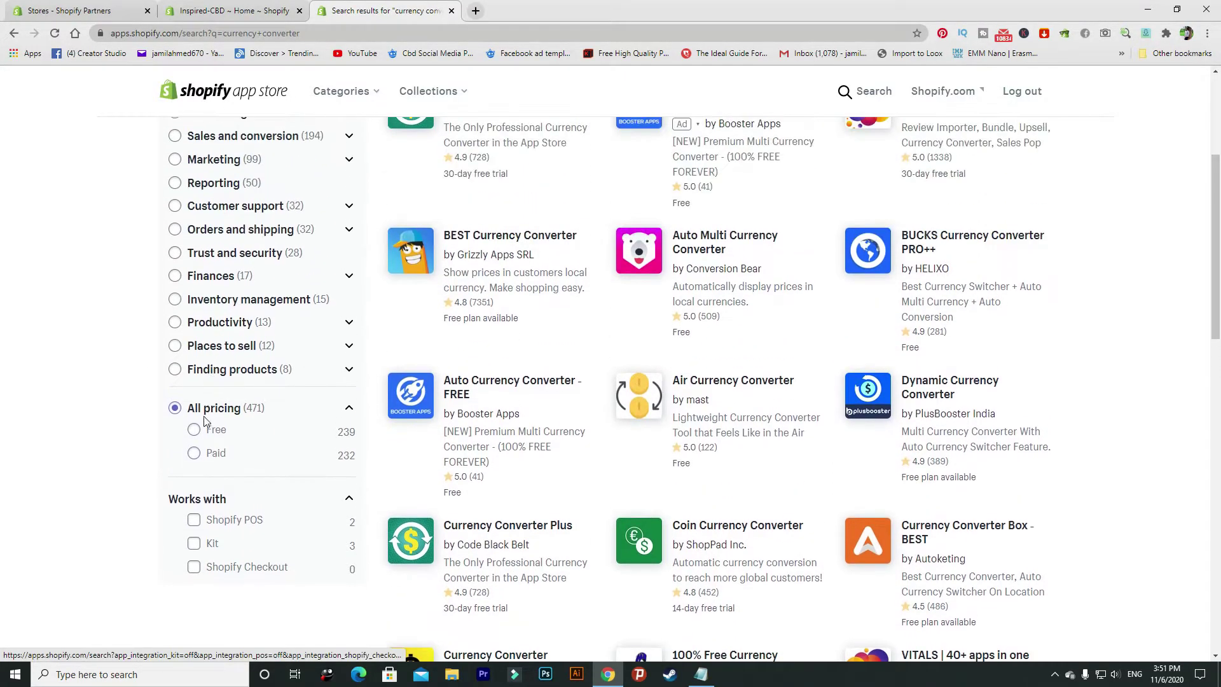
click(194, 432)
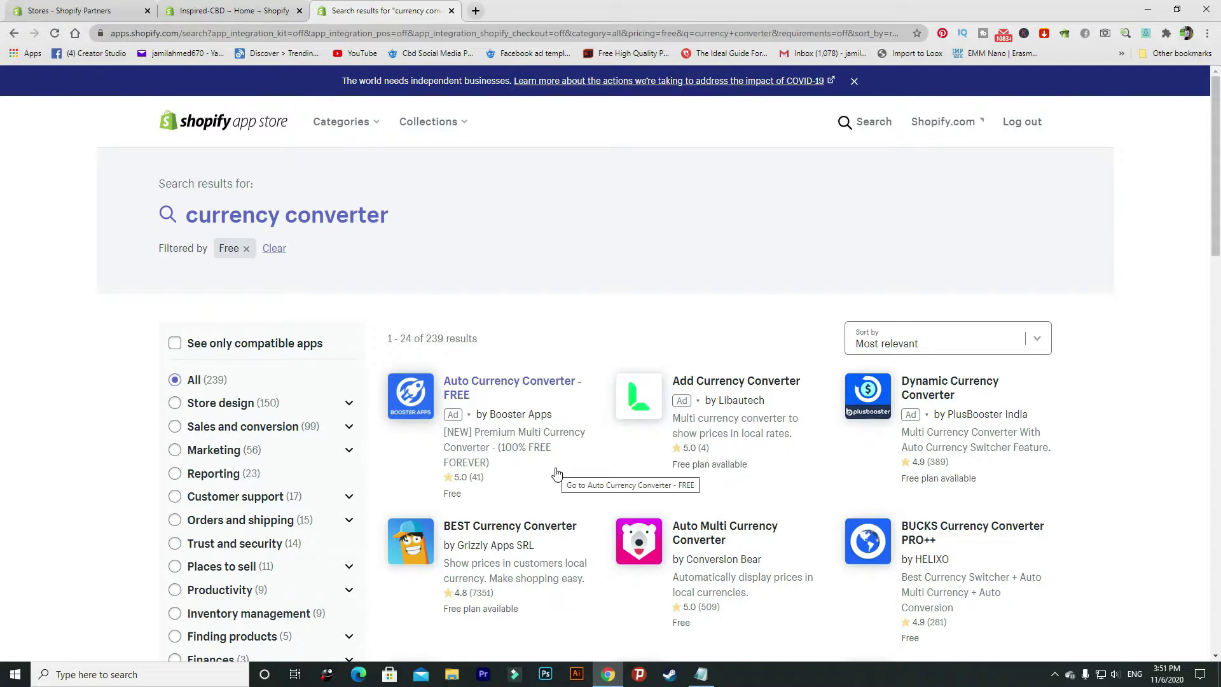
Add BEST Currency Converter by Grizzly Apps SRL to Inspired-CBD, open the online store preview while it loads, and approve the app's installation.
scroll(556, 474, down, 1)
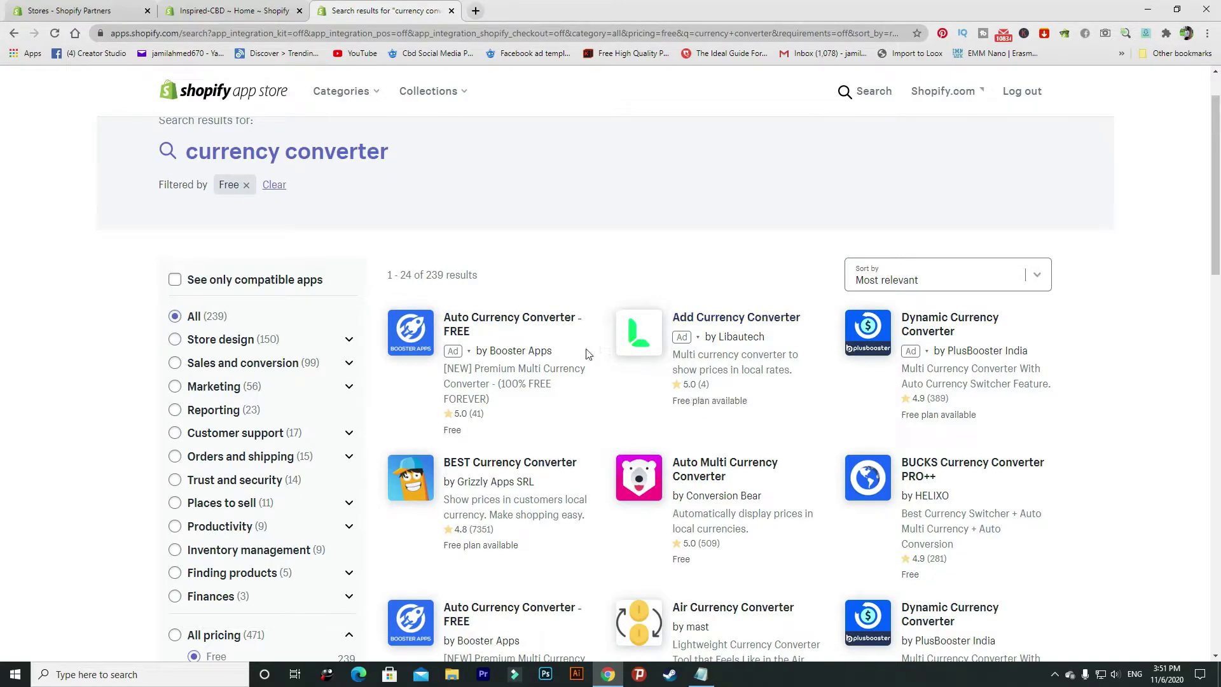
scroll(896, 382, down, 3)
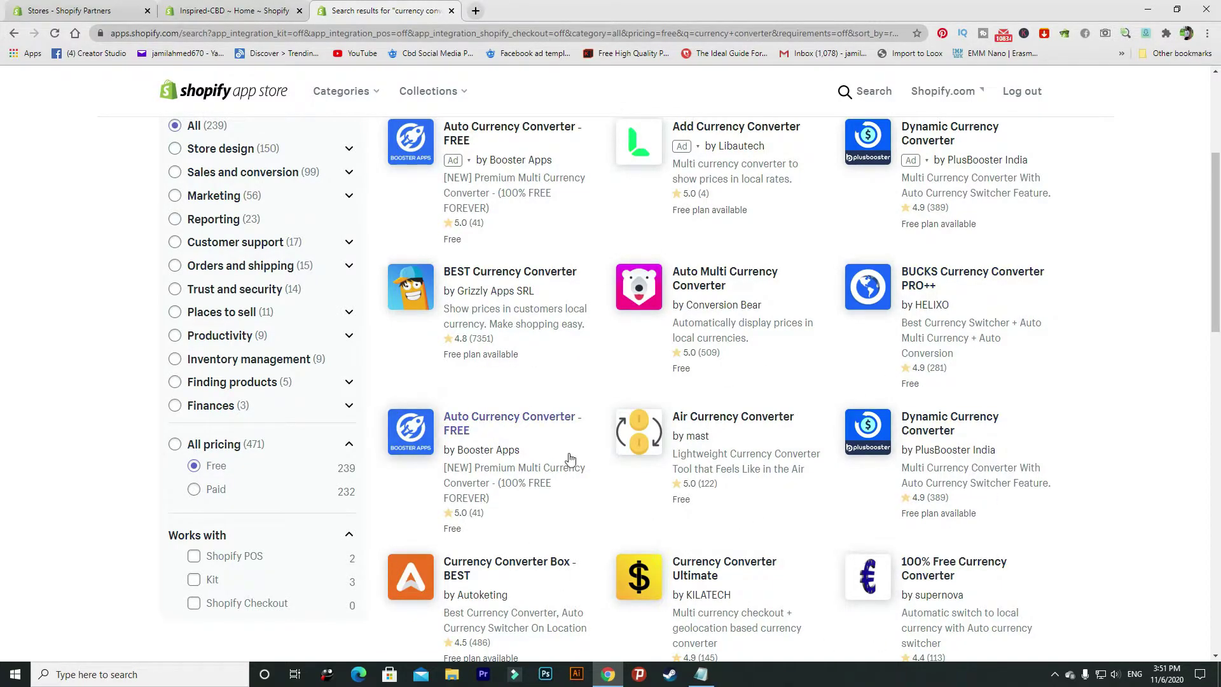
click(475, 272)
click(360, 349)
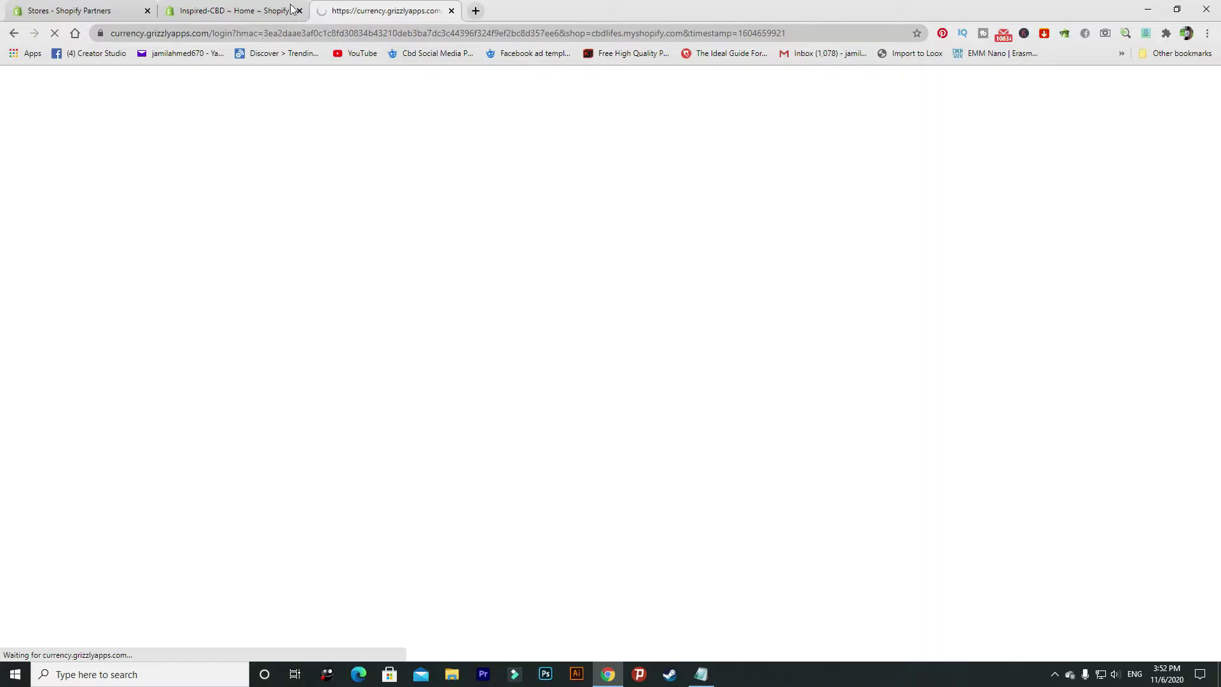
click(290, 8)
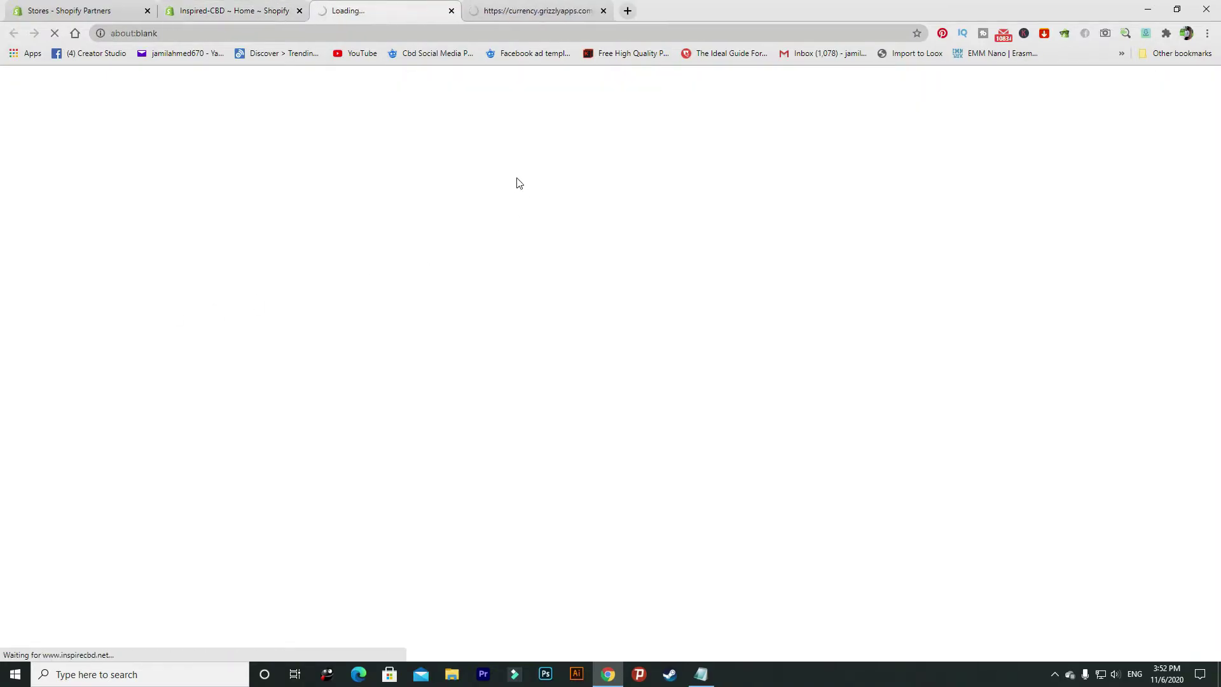
click(495, 8)
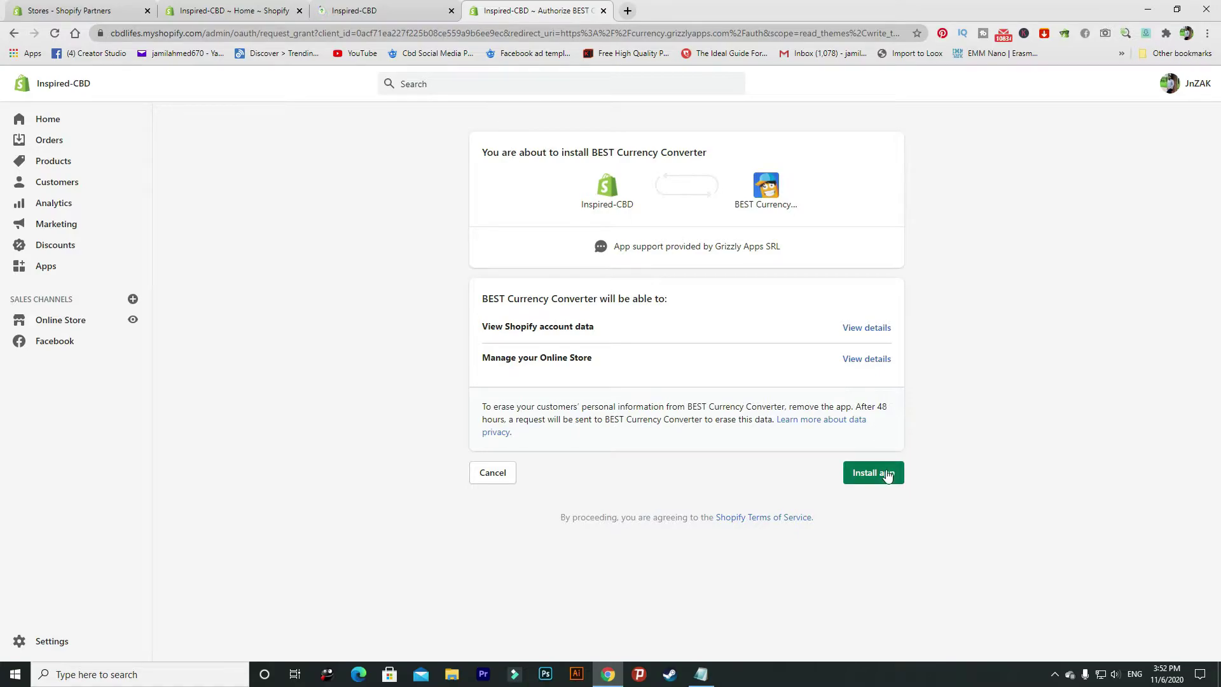
click(884, 472)
View the Inspired-CBD storefront in German and display the original German text instead of the browser's English translation.
click(430, 8)
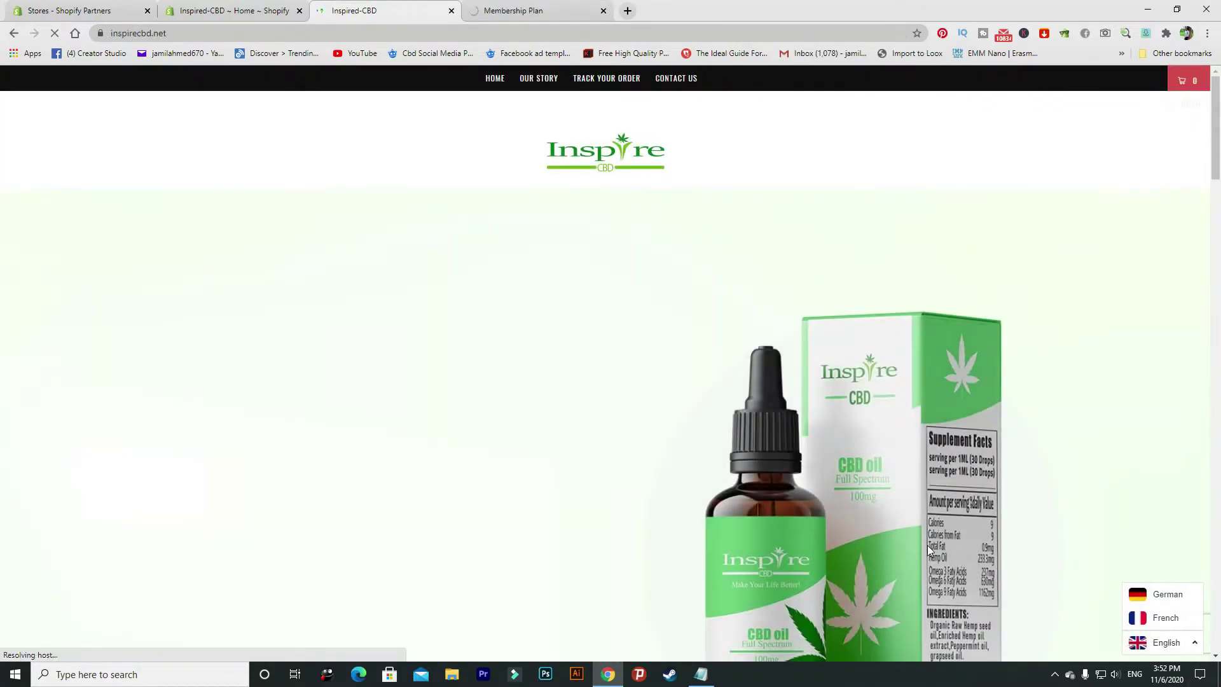
click(1180, 640)
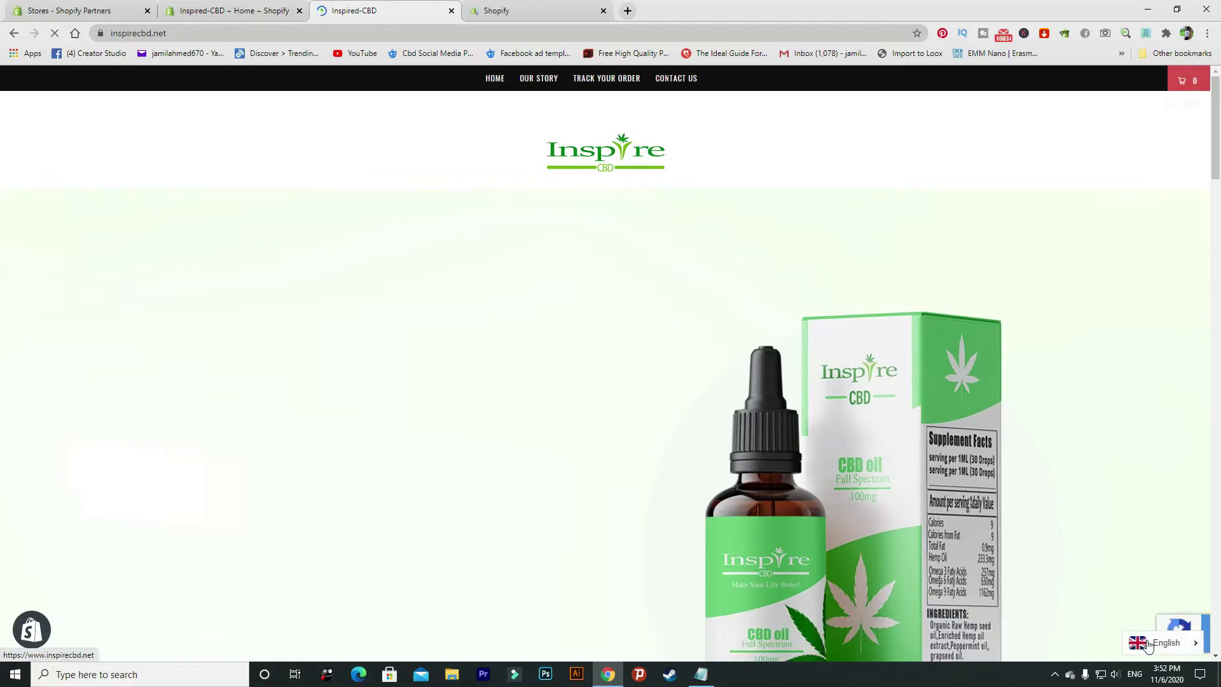
click(1145, 645)
scroll(823, 485, down, 10)
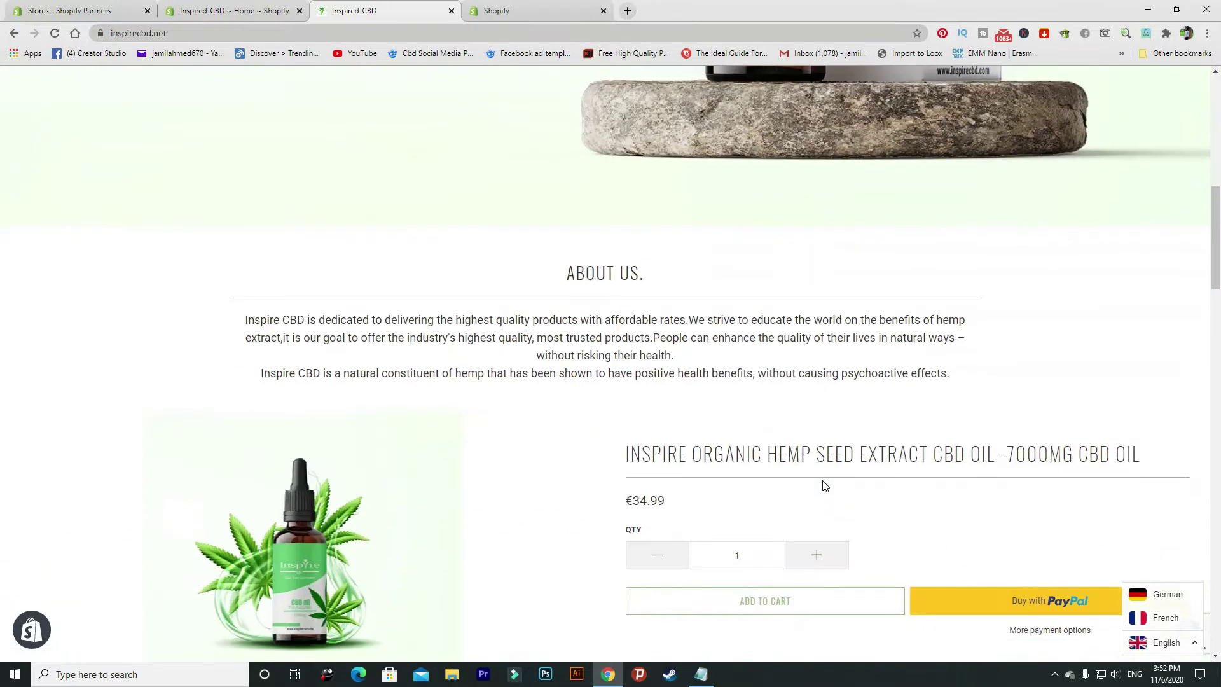
click(1154, 595)
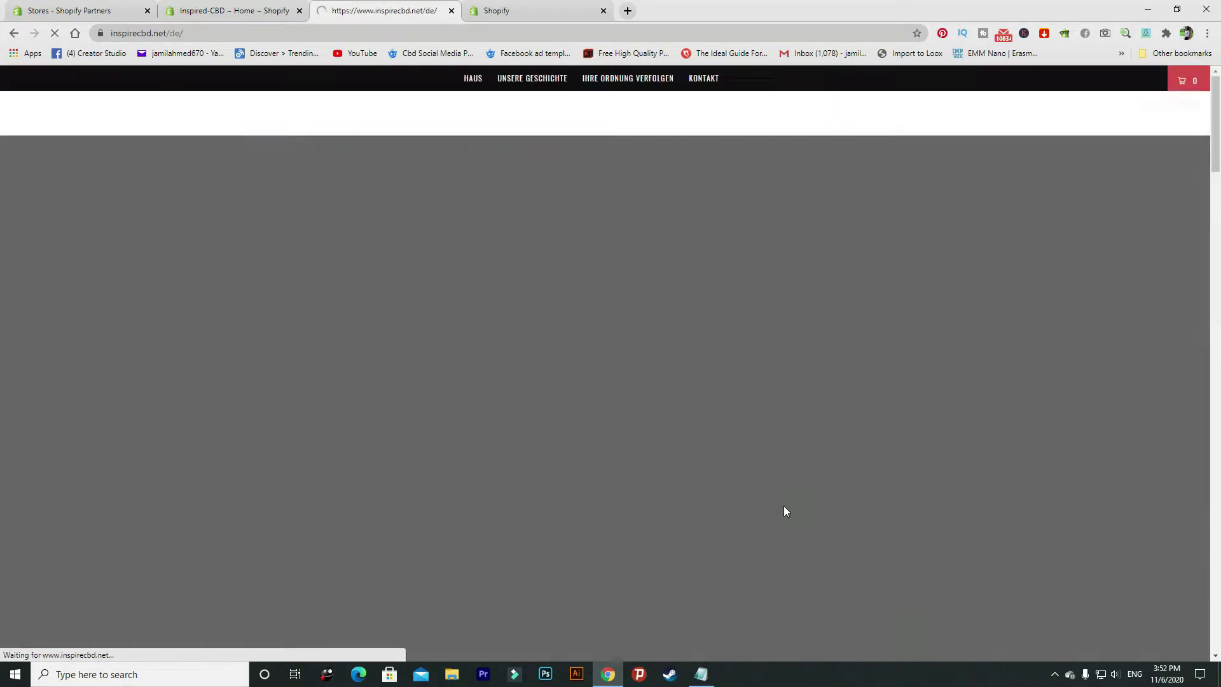
scroll(775, 505, down, 3)
scroll(777, 509, down, 5)
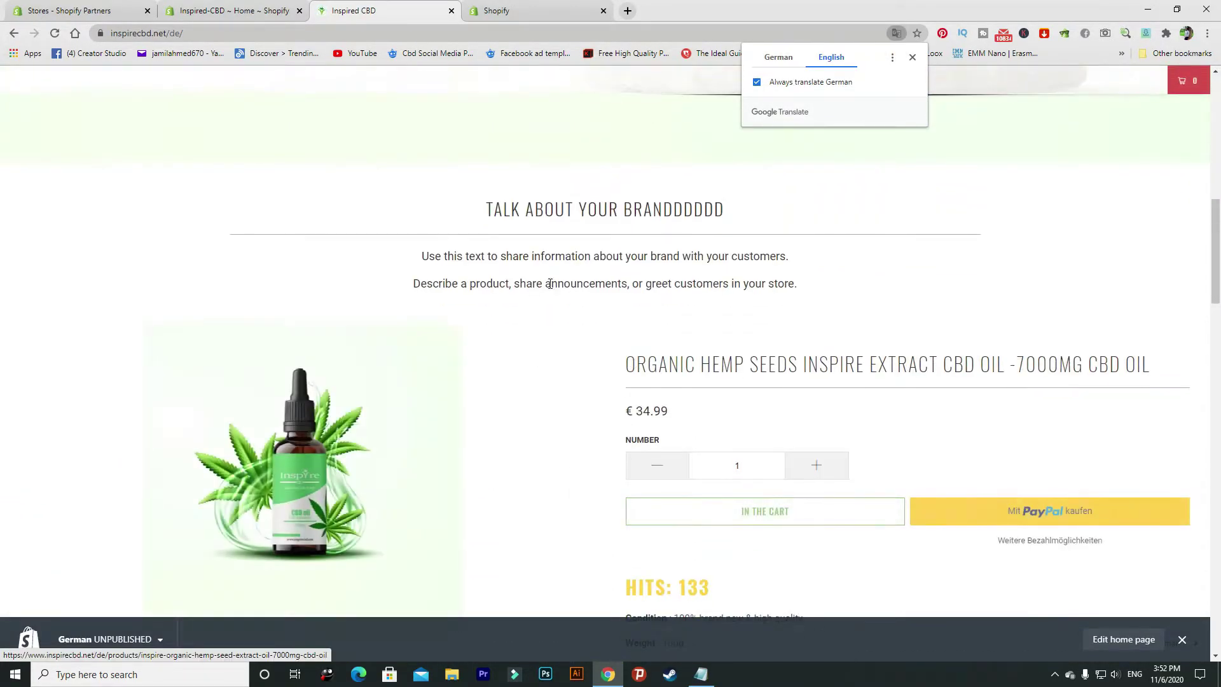
click(780, 57)
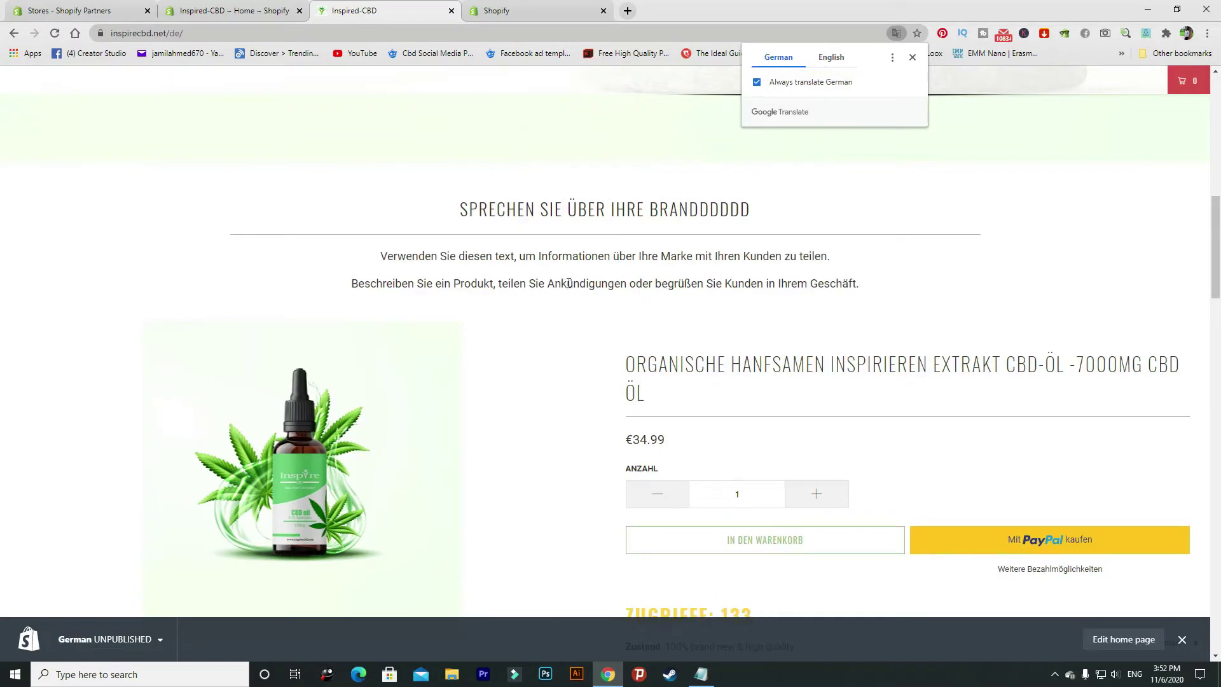
View the German product page of the 7000mg hemp seed CBD oil and dismiss the store preview bar.
drag(375, 264, 700, 308)
click(700, 308)
click(743, 368)
scroll(743, 368, down, 12)
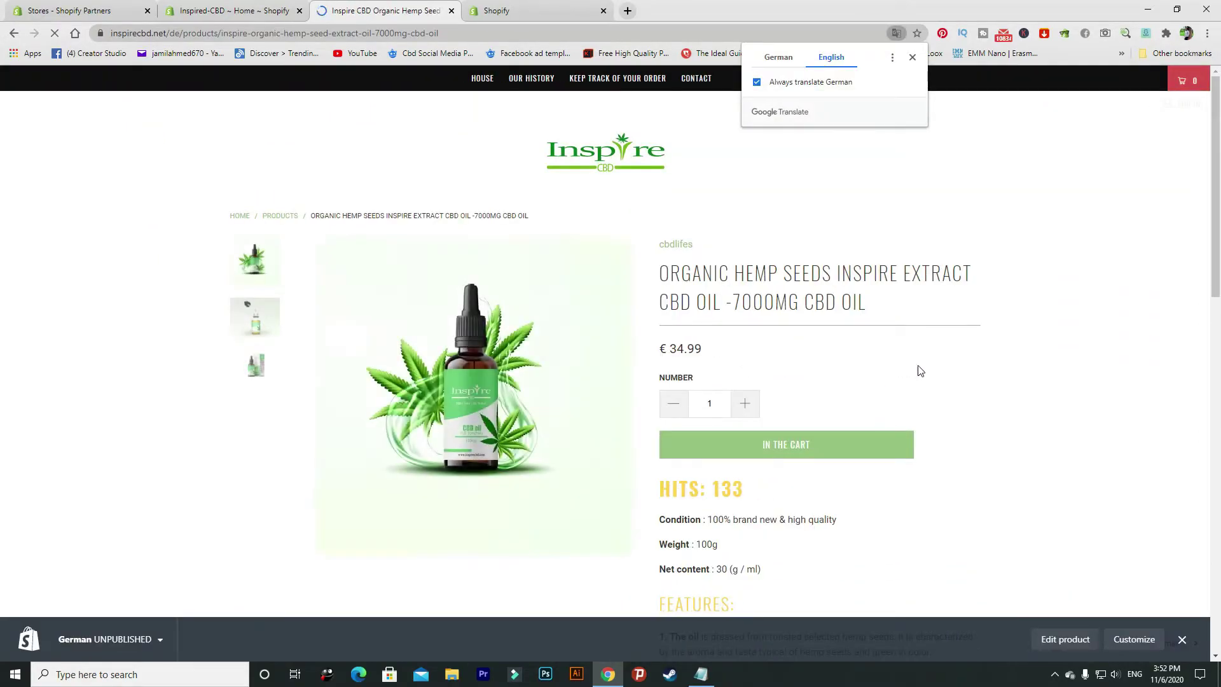
click(1181, 639)
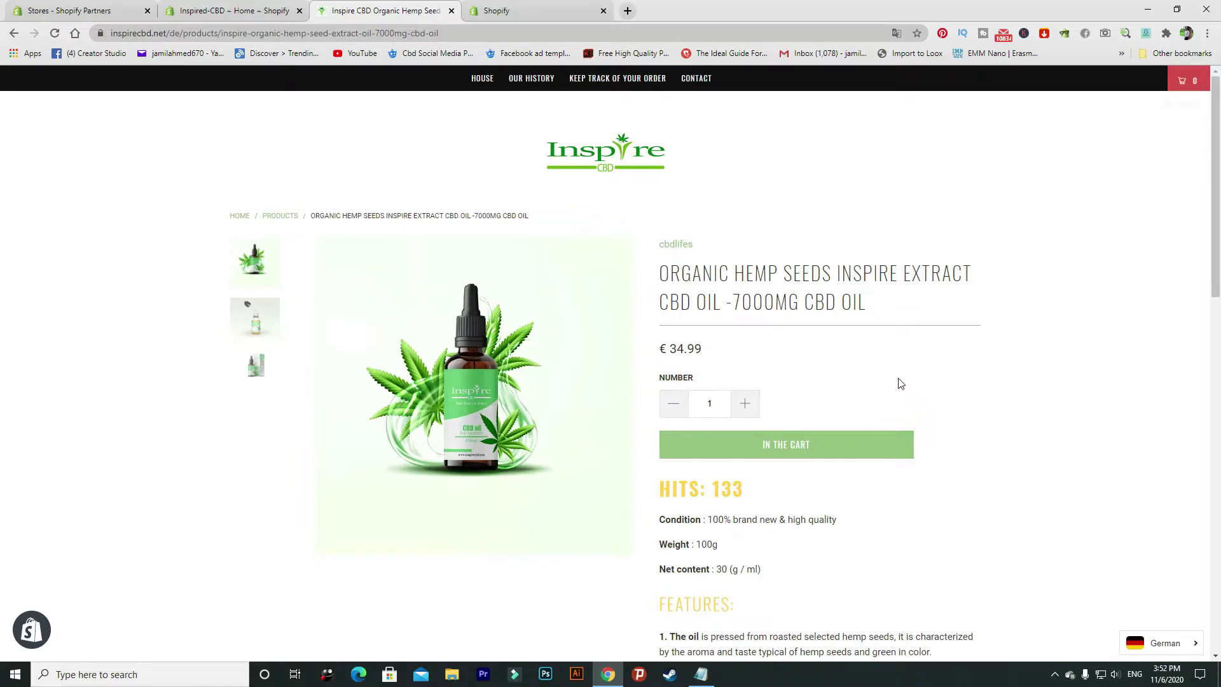
Compare the BEST Currency Converter membership plans, choose the Free plan and accept the Terms & Conditions and Privacy Policy.
click(268, 8)
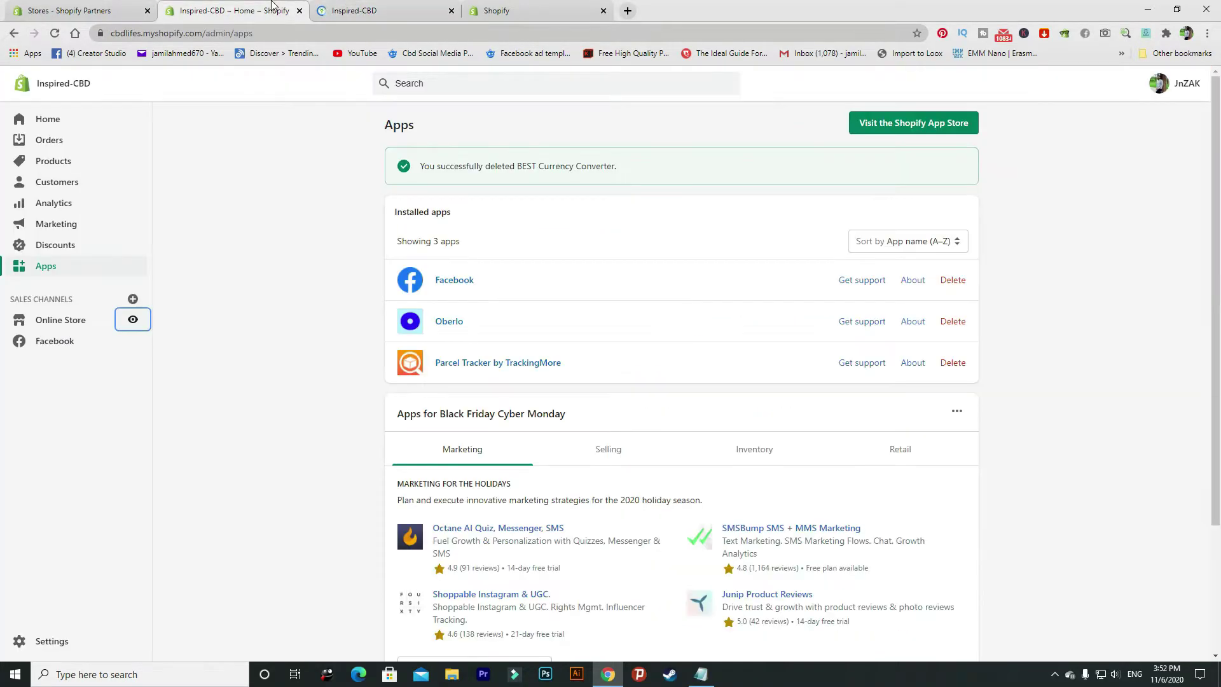
click(518, 8)
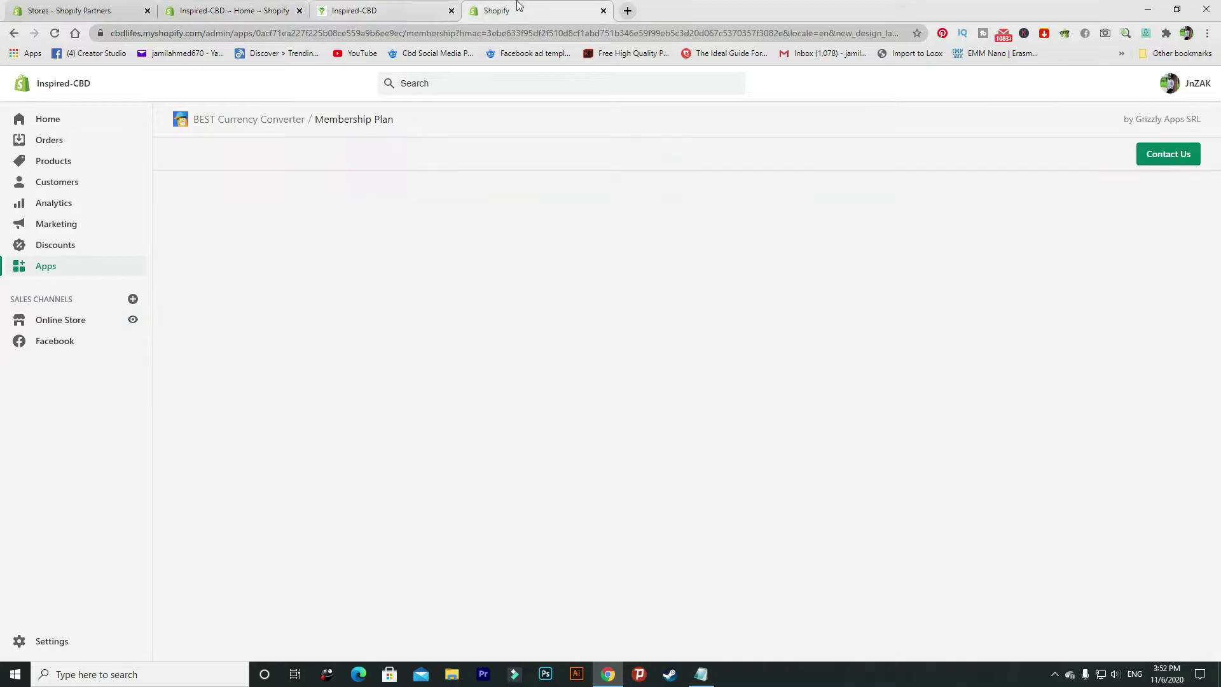
scroll(739, 382, down, 3)
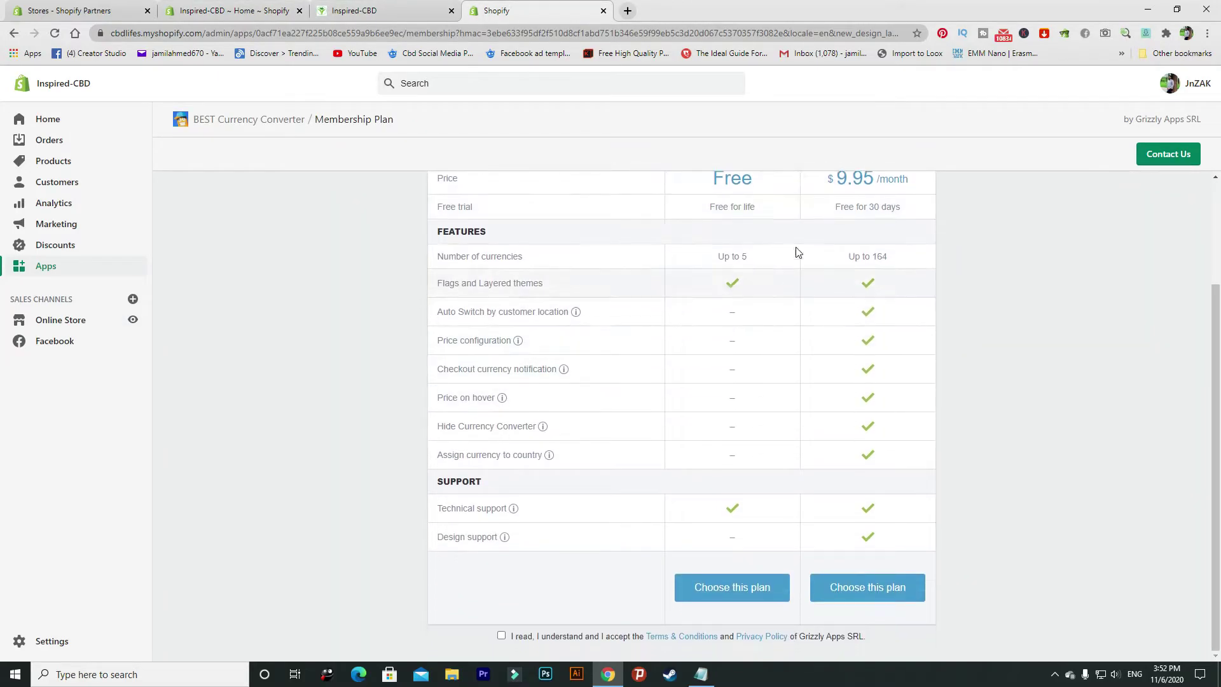
scroll(787, 261, up, 3)
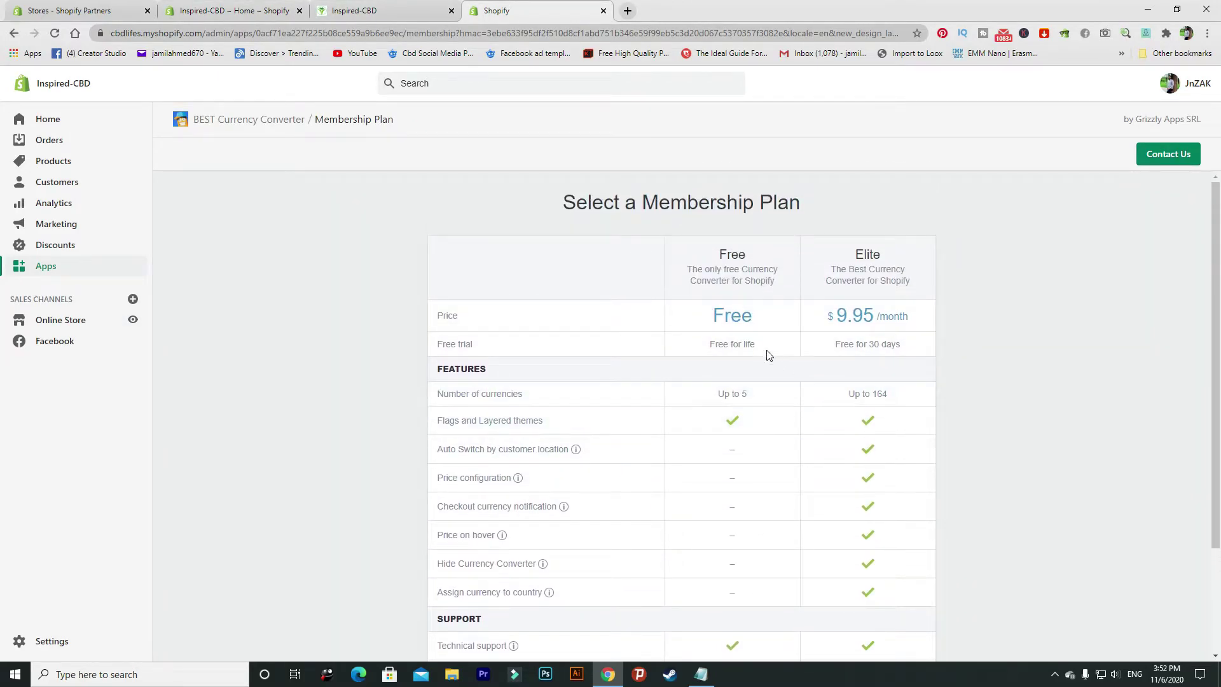
scroll(706, 346, down, 3)
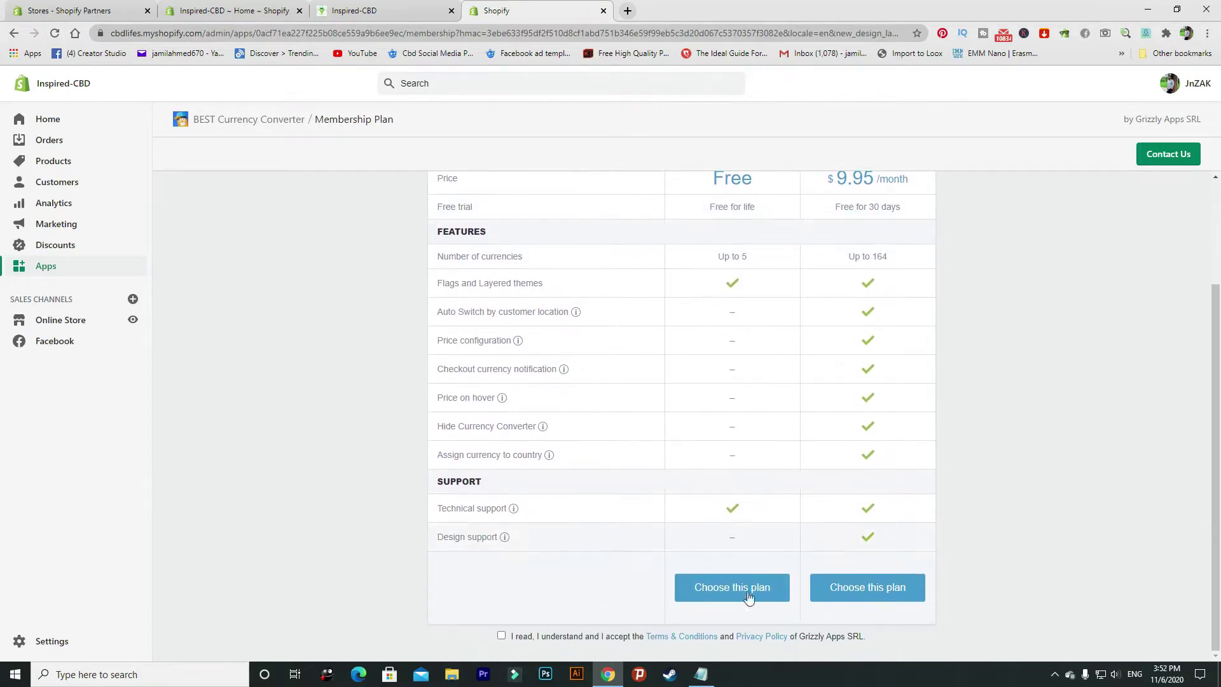
click(737, 588)
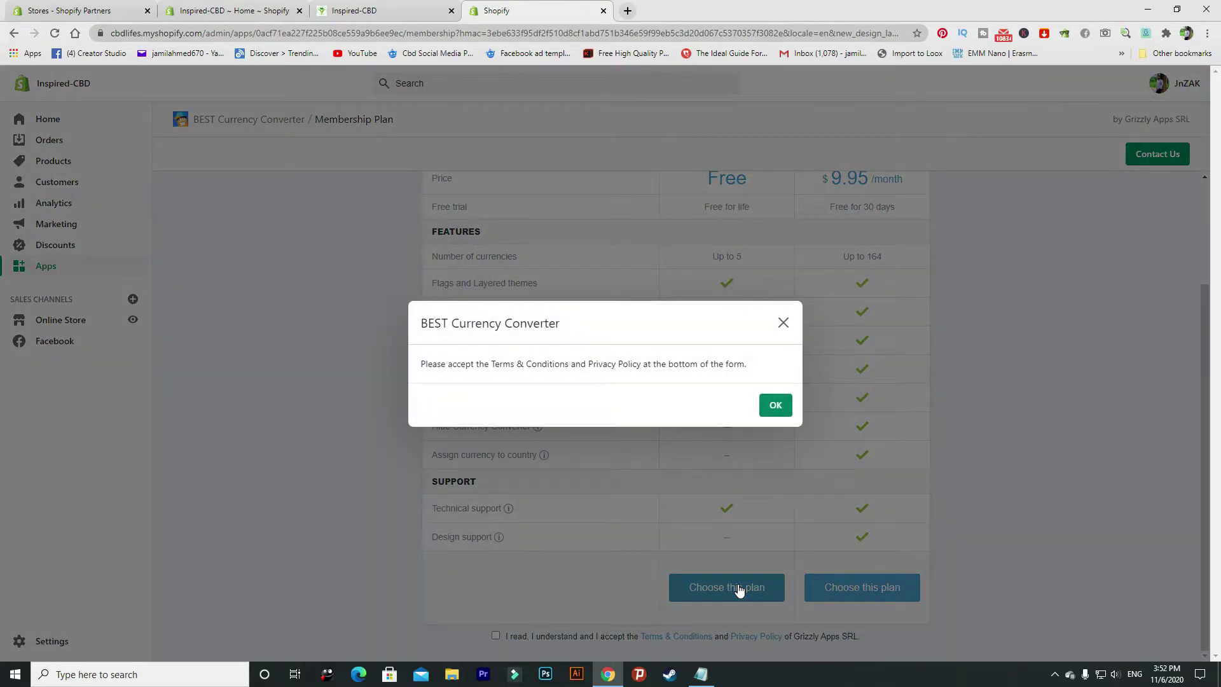
click(777, 414)
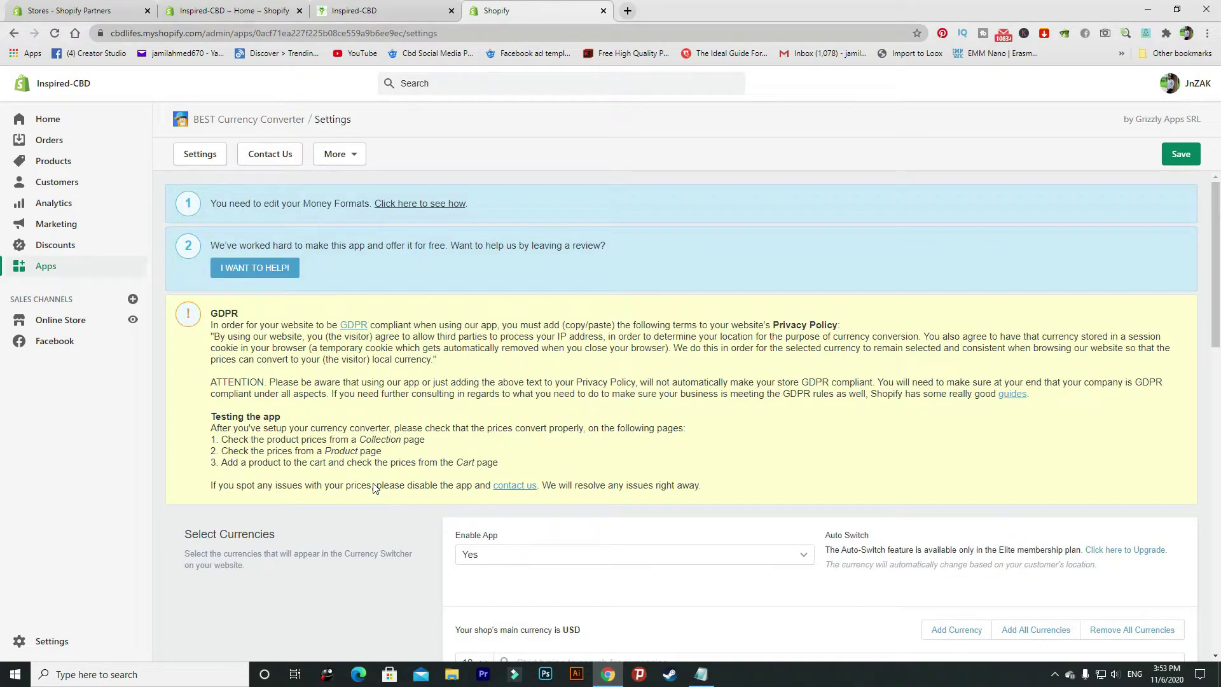
Review the converter's GDPR notes, currency list, switcher design, price configuration and extra feature settings.
scroll(382, 484, down, 2)
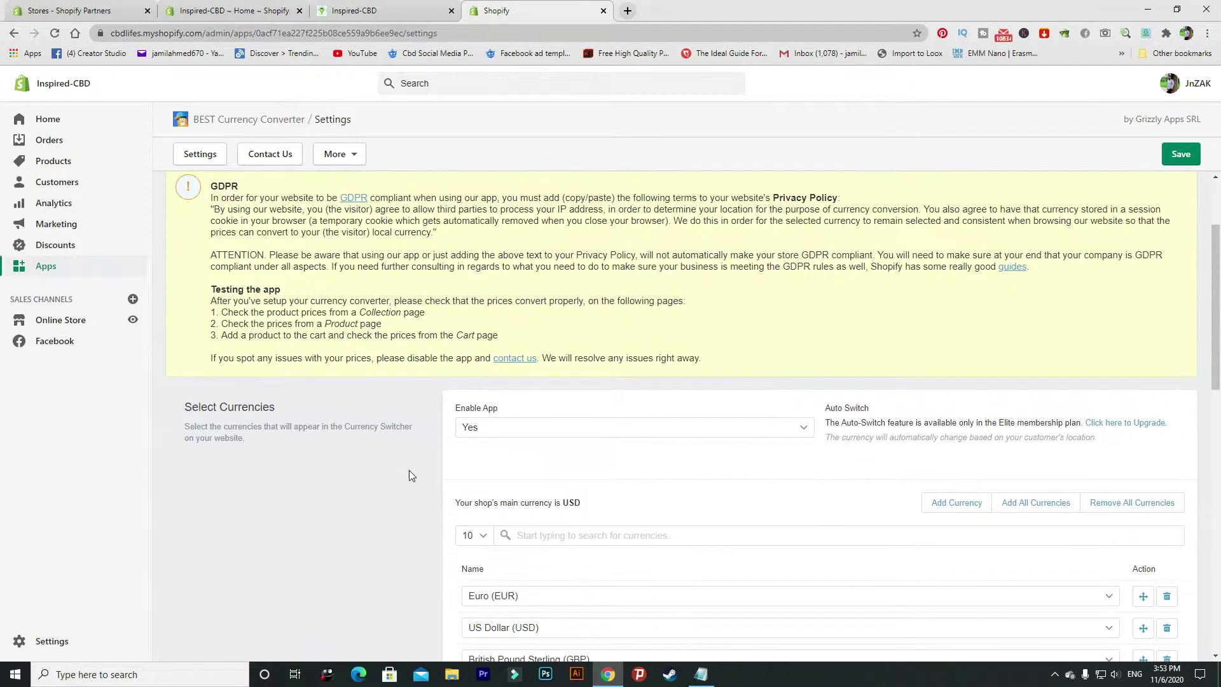
scroll(471, 434, down, 2)
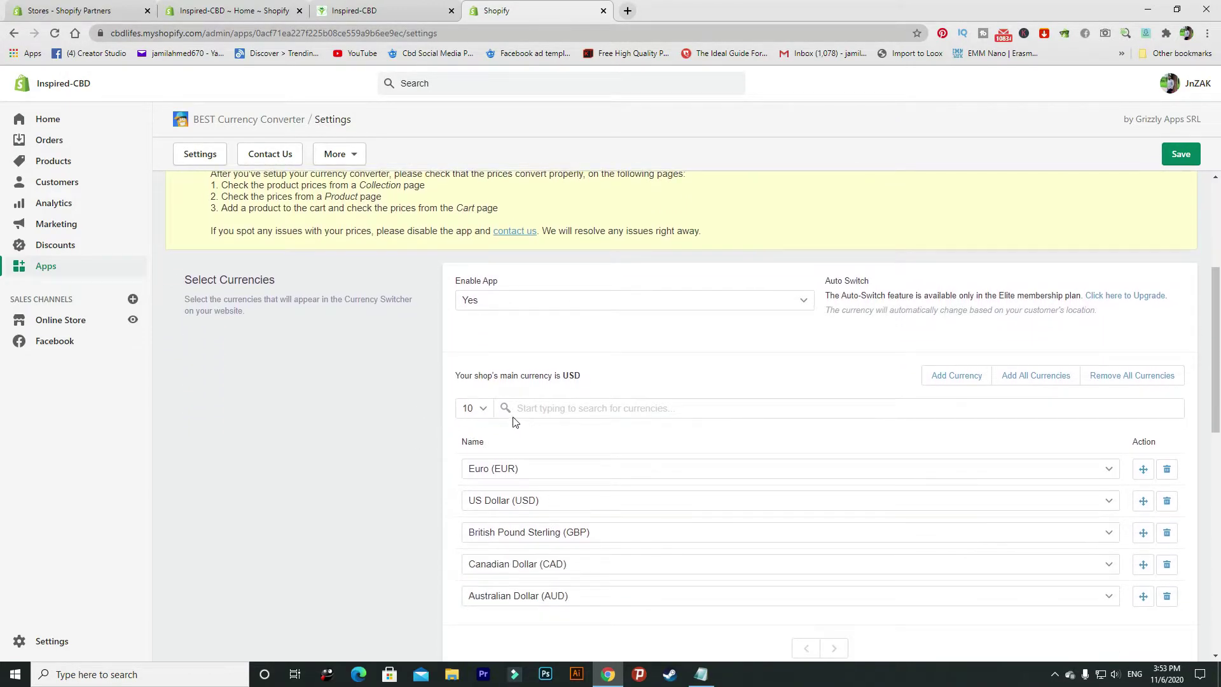
scroll(517, 422, down, 2)
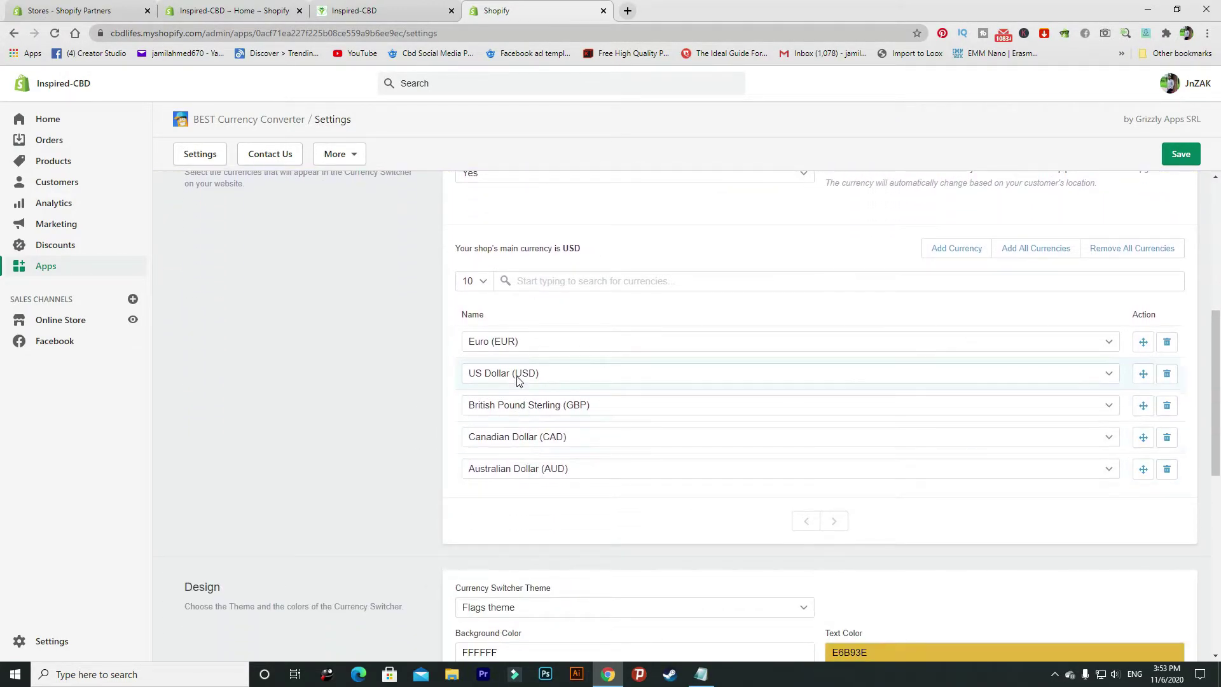
drag(405, 340, 534, 507)
click(534, 508)
scroll(440, 423, down, 5)
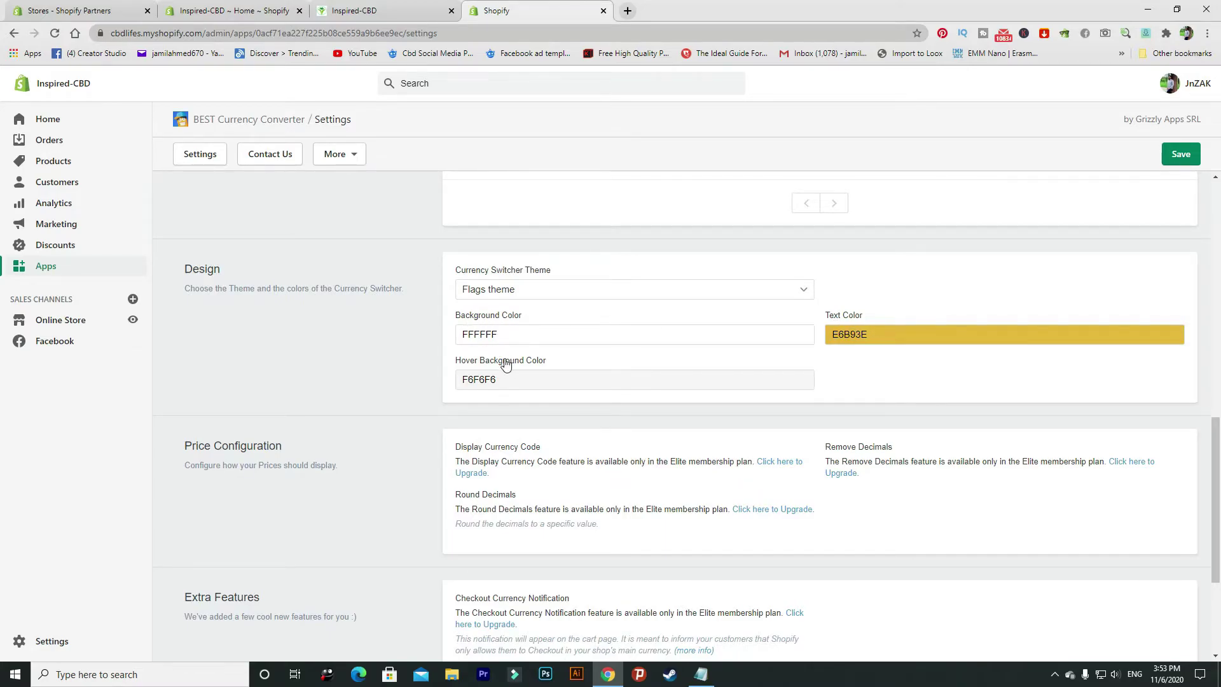
triple_click(474, 363)
click(575, 360)
scroll(254, 398, down, 3)
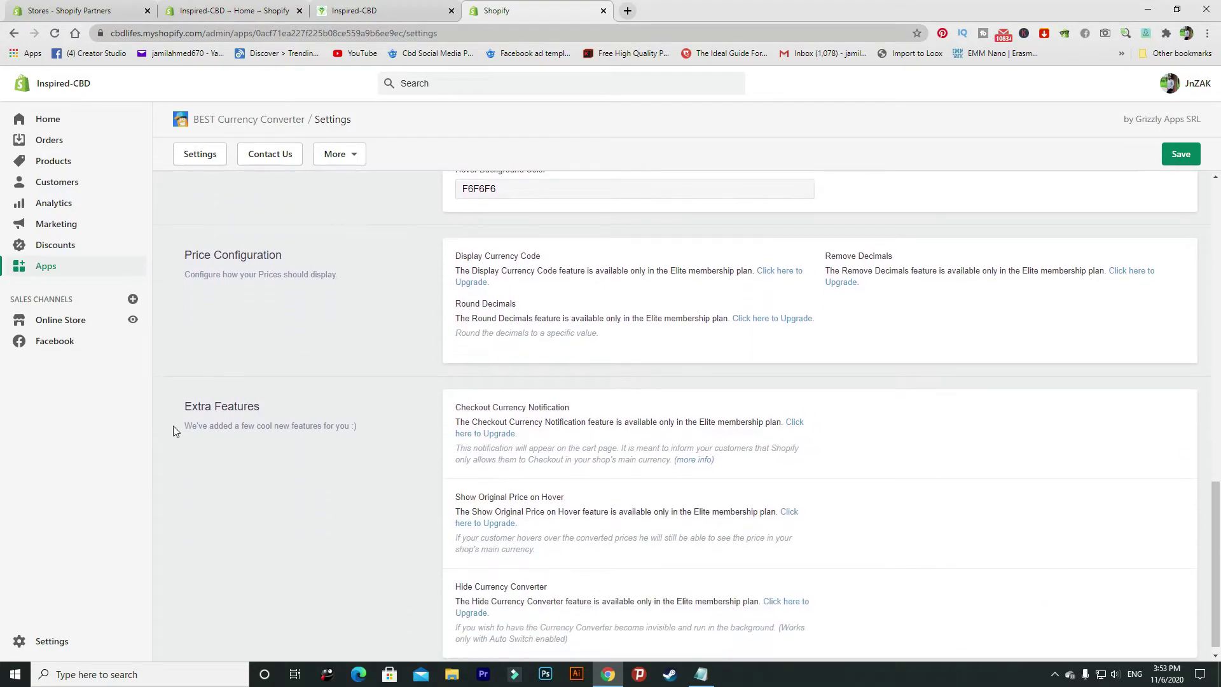
scroll(254, 391, up, 3)
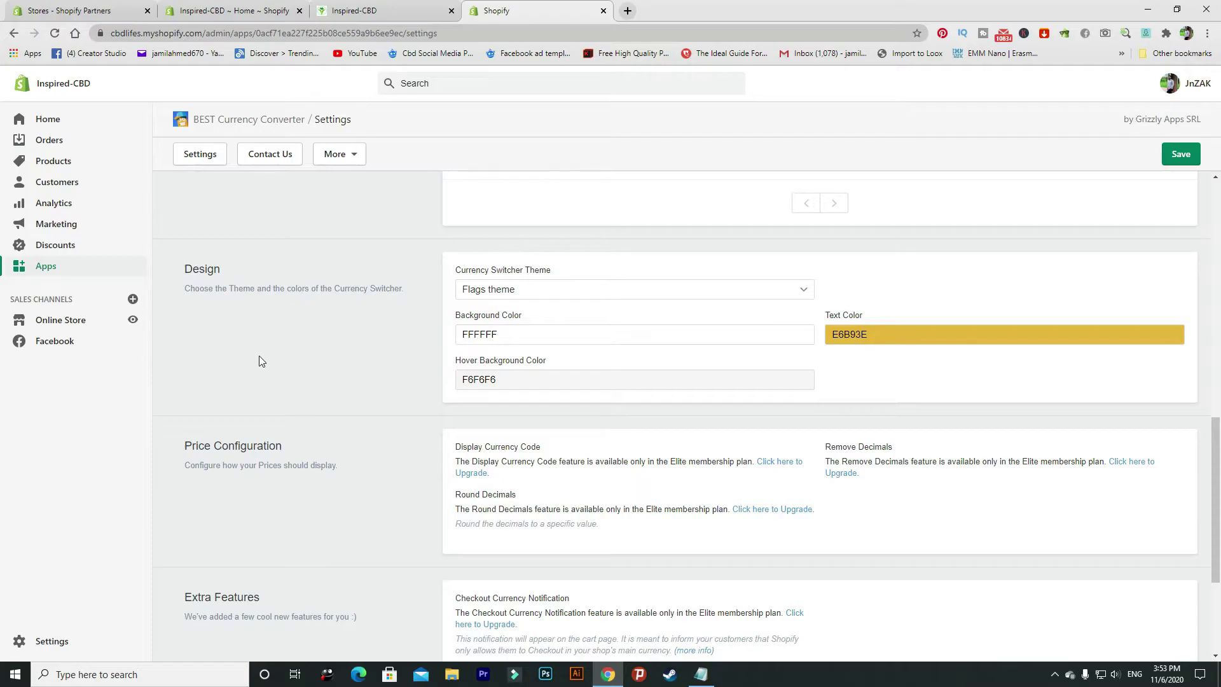
scroll(199, 373, up, 10)
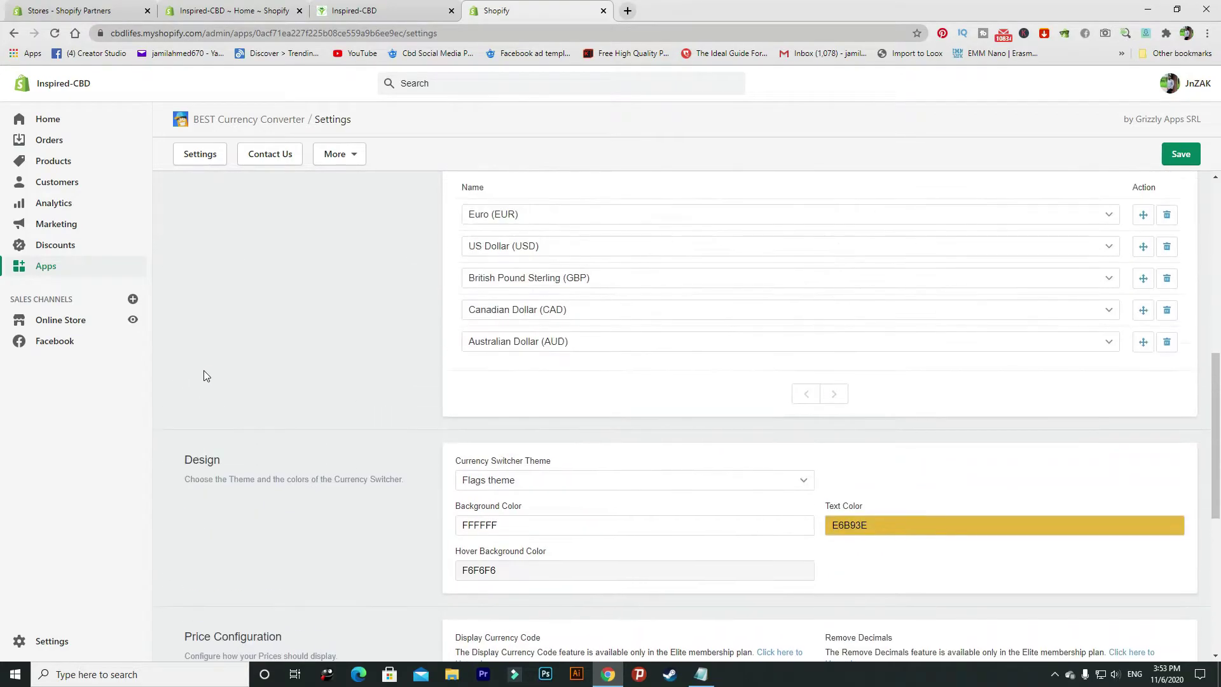
scroll(264, 382, up, 2)
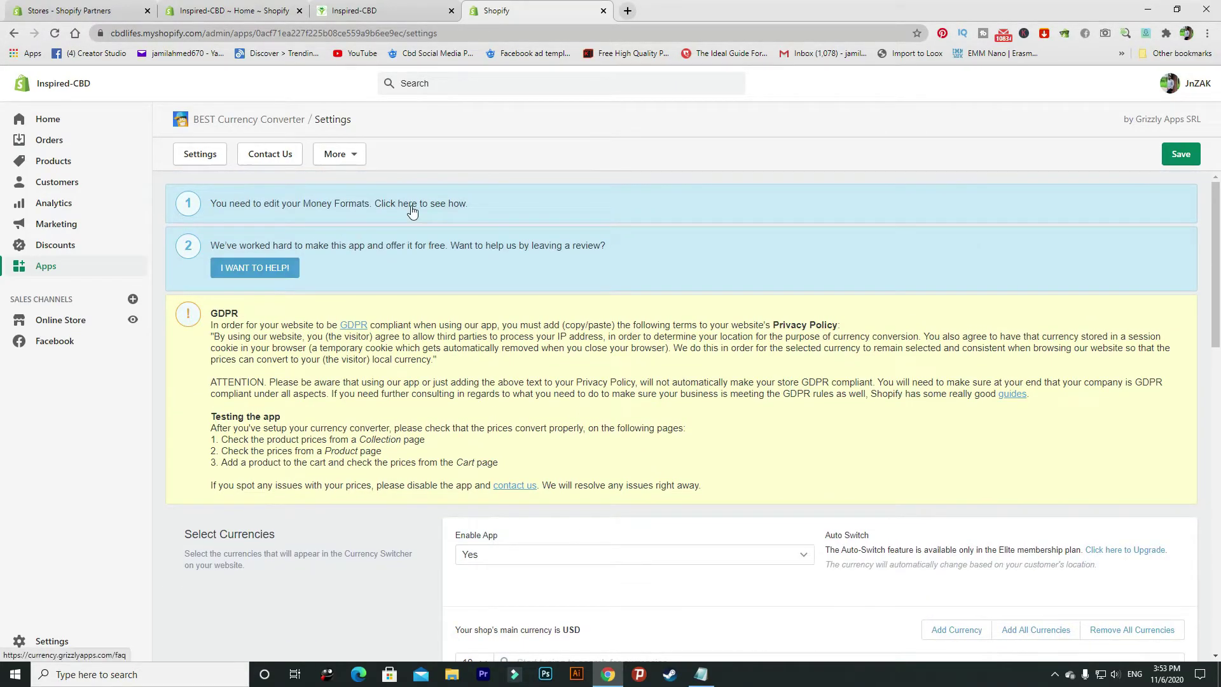
Open the app's instructions for editing the money formats and read through steps 1 to 4.
click(411, 204)
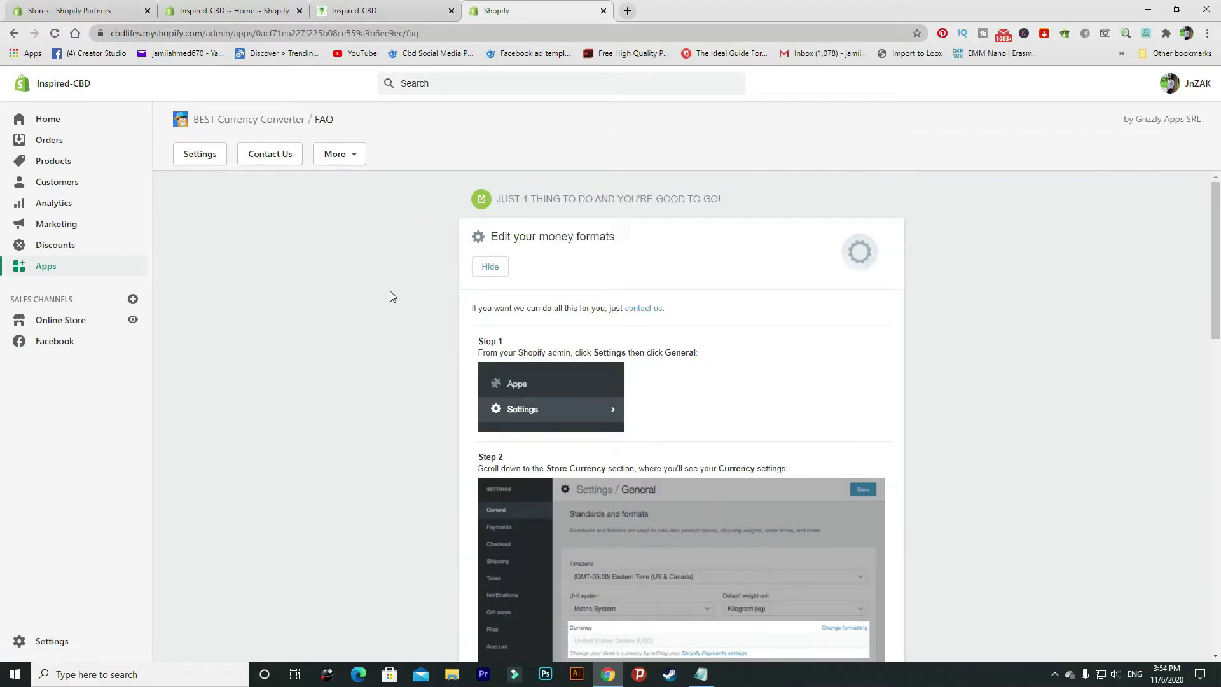
scroll(506, 342, down, 1)
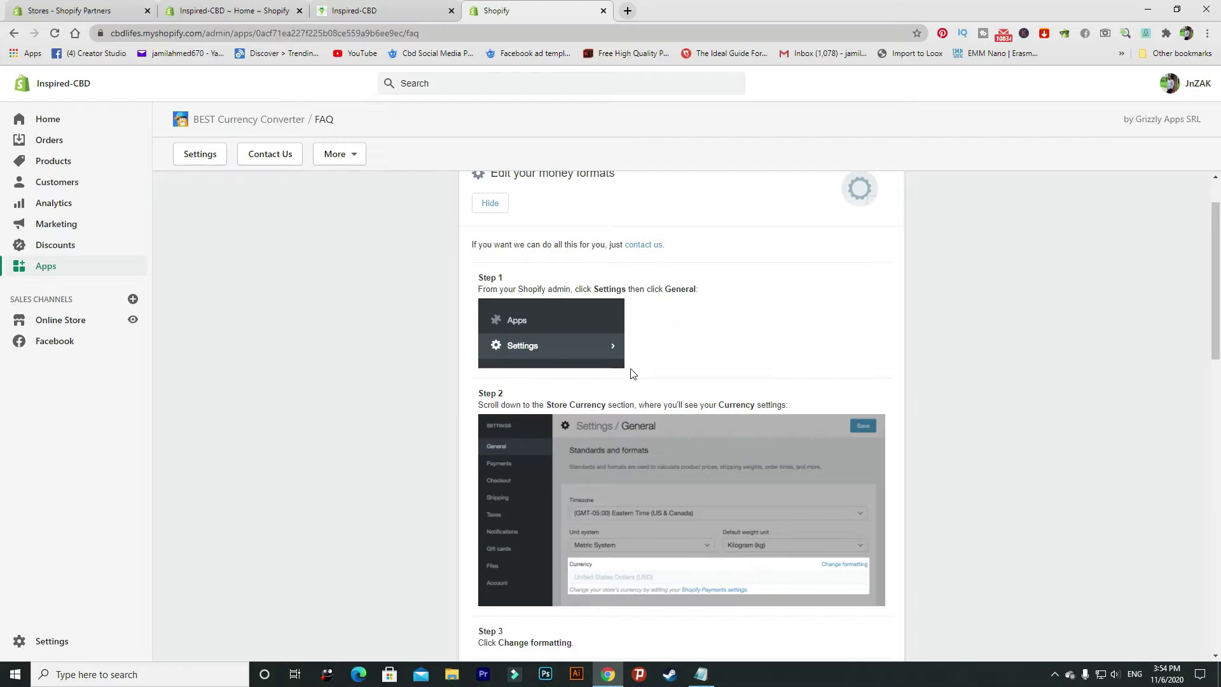
scroll(580, 373, down, 3)
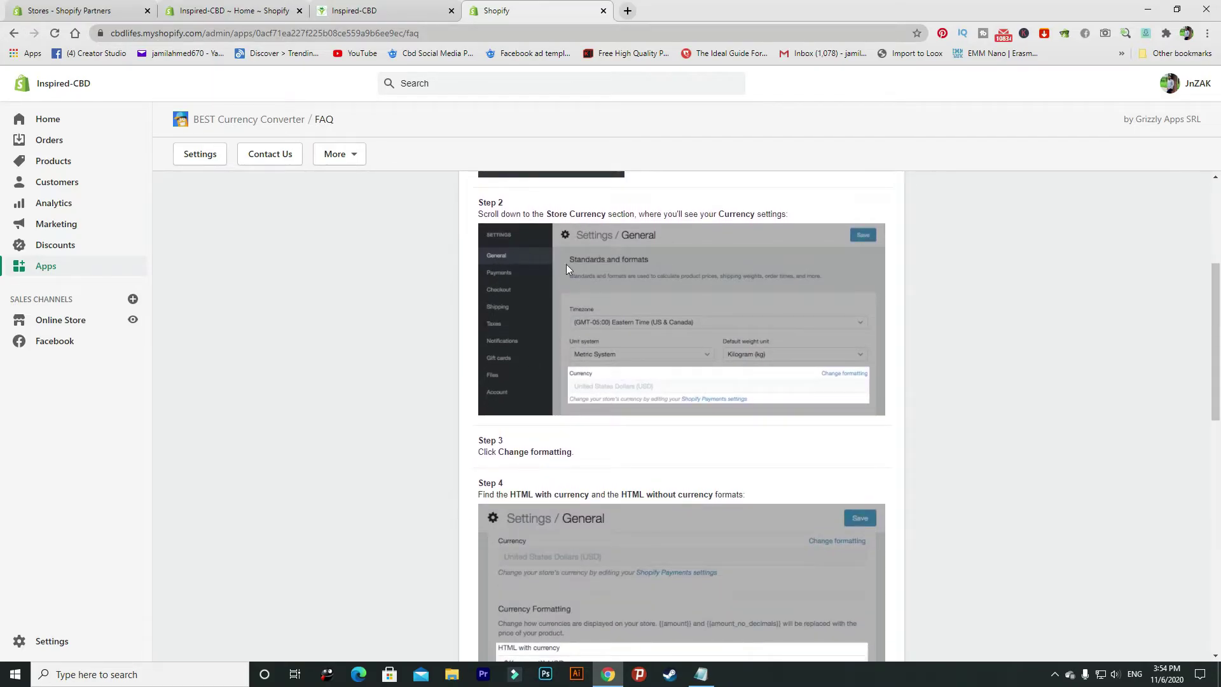
scroll(597, 334, down, 3)
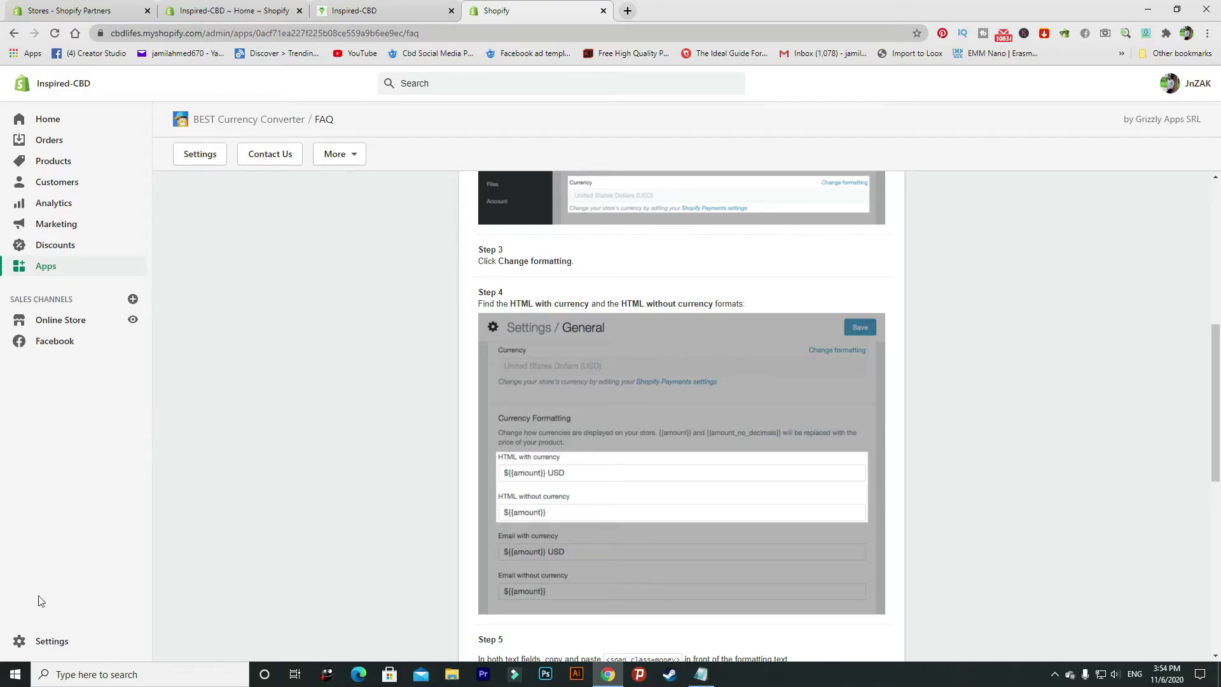
Open the store's General settings in a separate tab and show the currency formatting fields for the store currency.
right_click(44, 639)
click(96, 494)
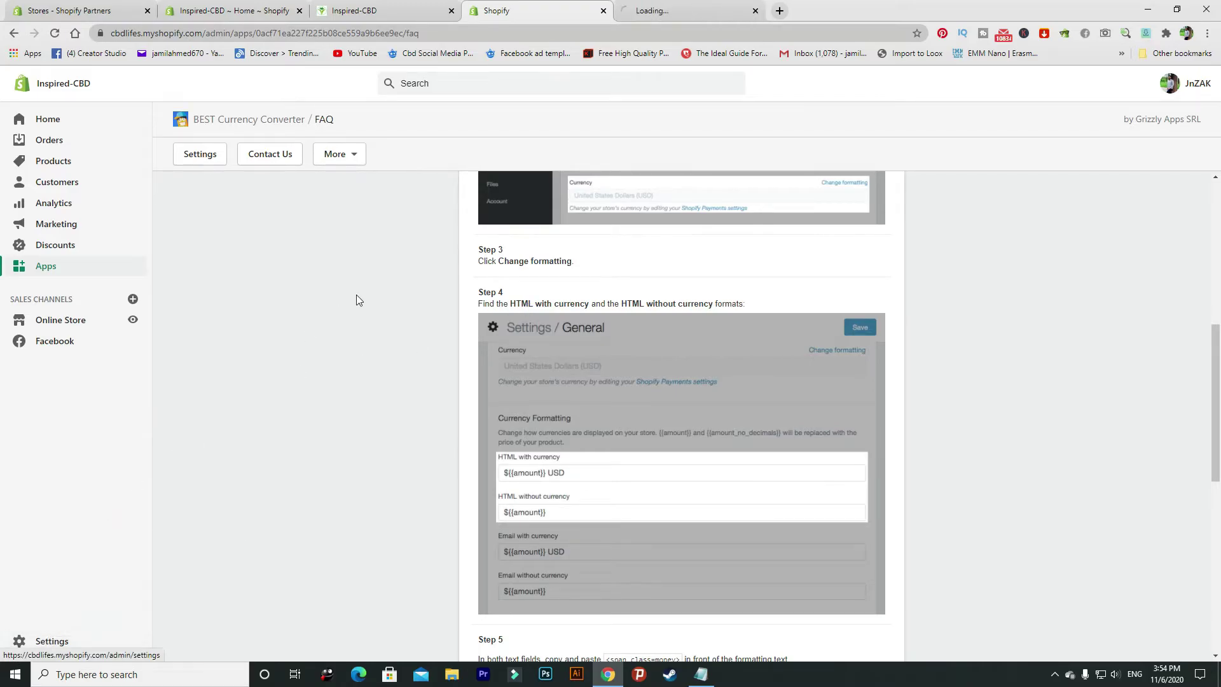
click(649, 13)
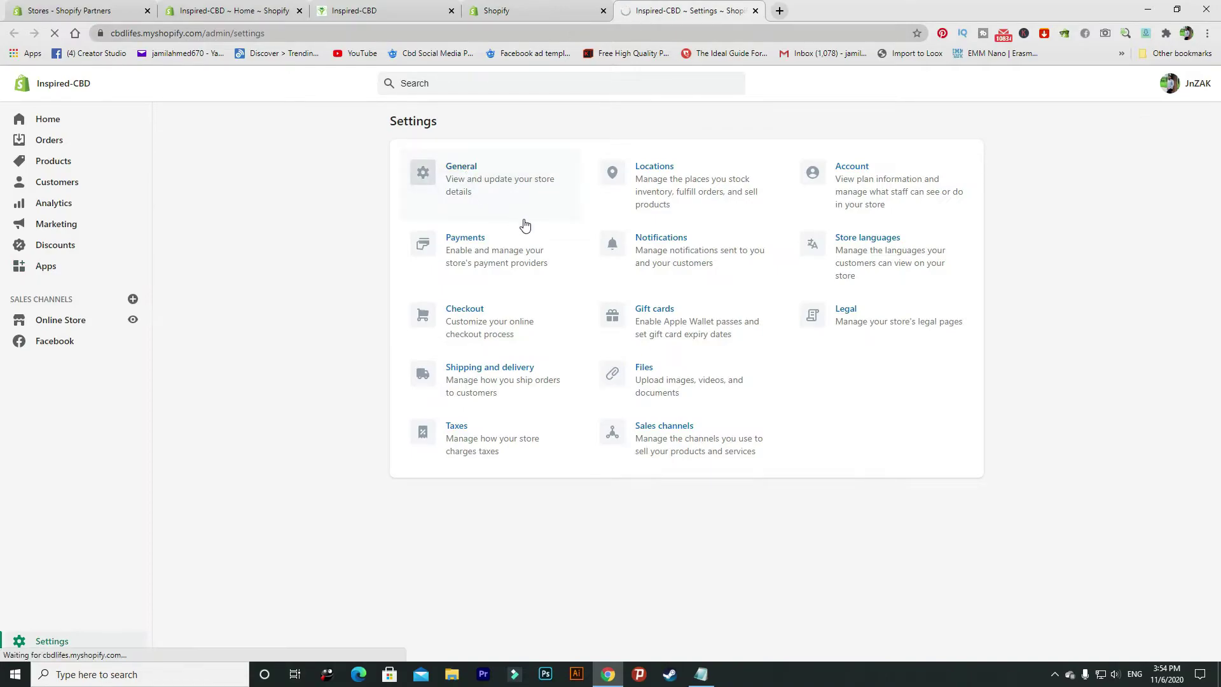
click(521, 219)
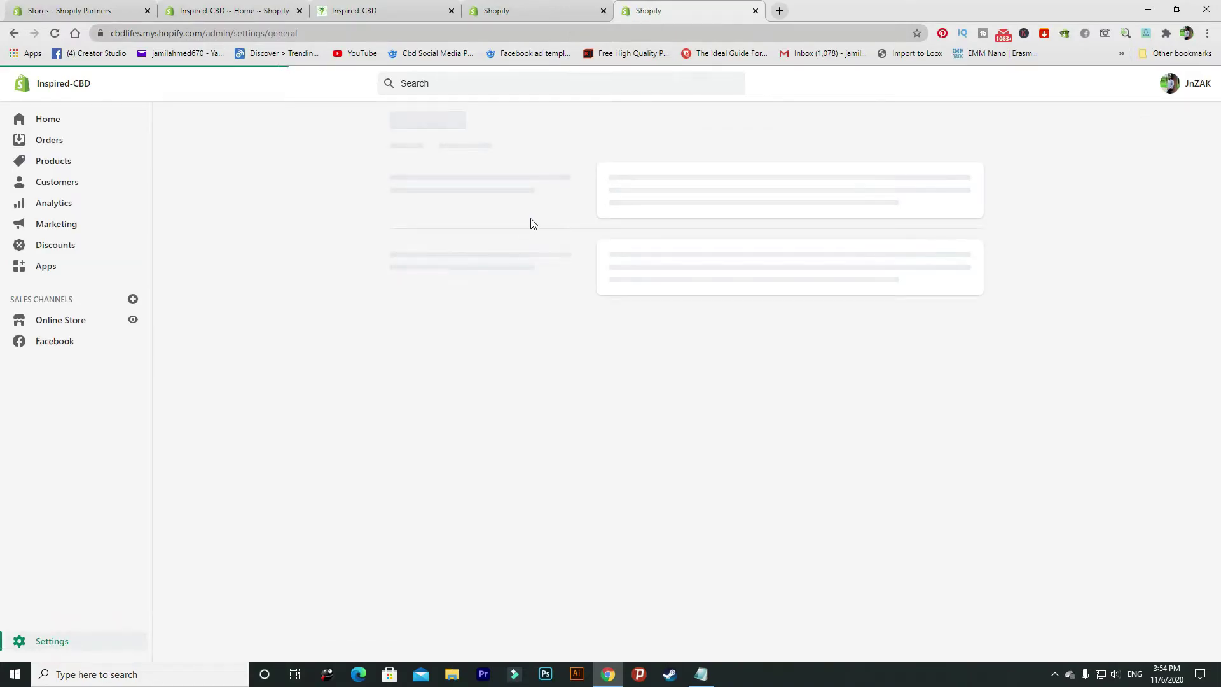
scroll(532, 223, down, 7)
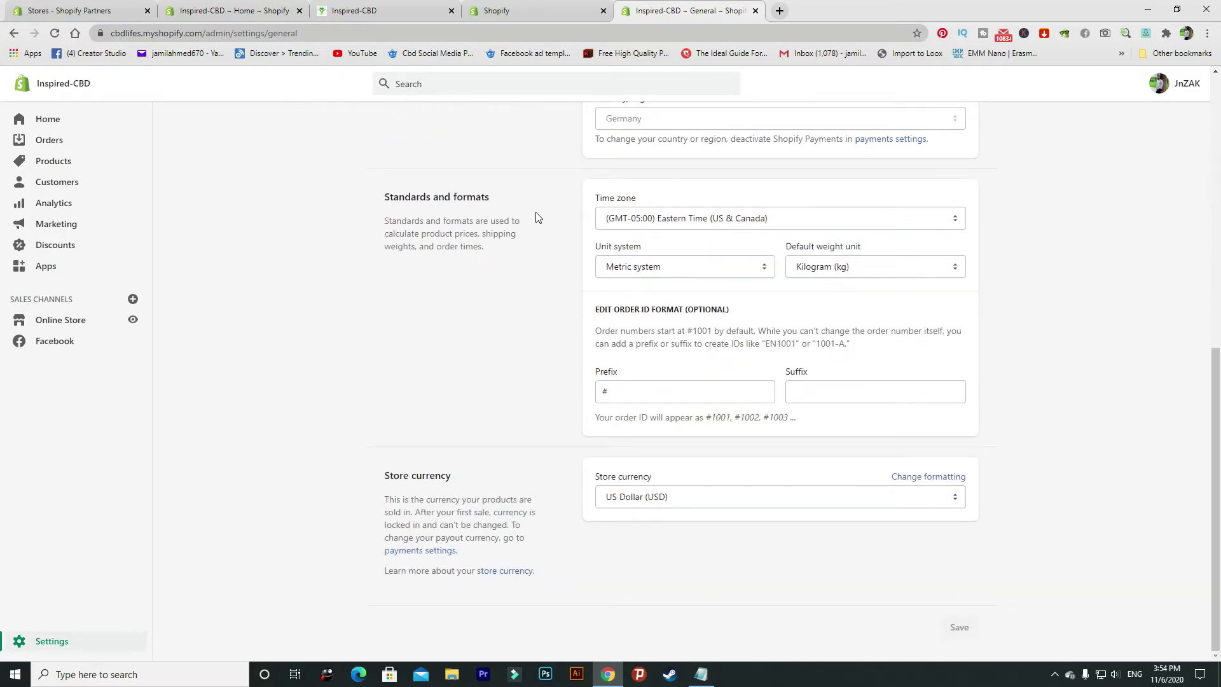
click(934, 480)
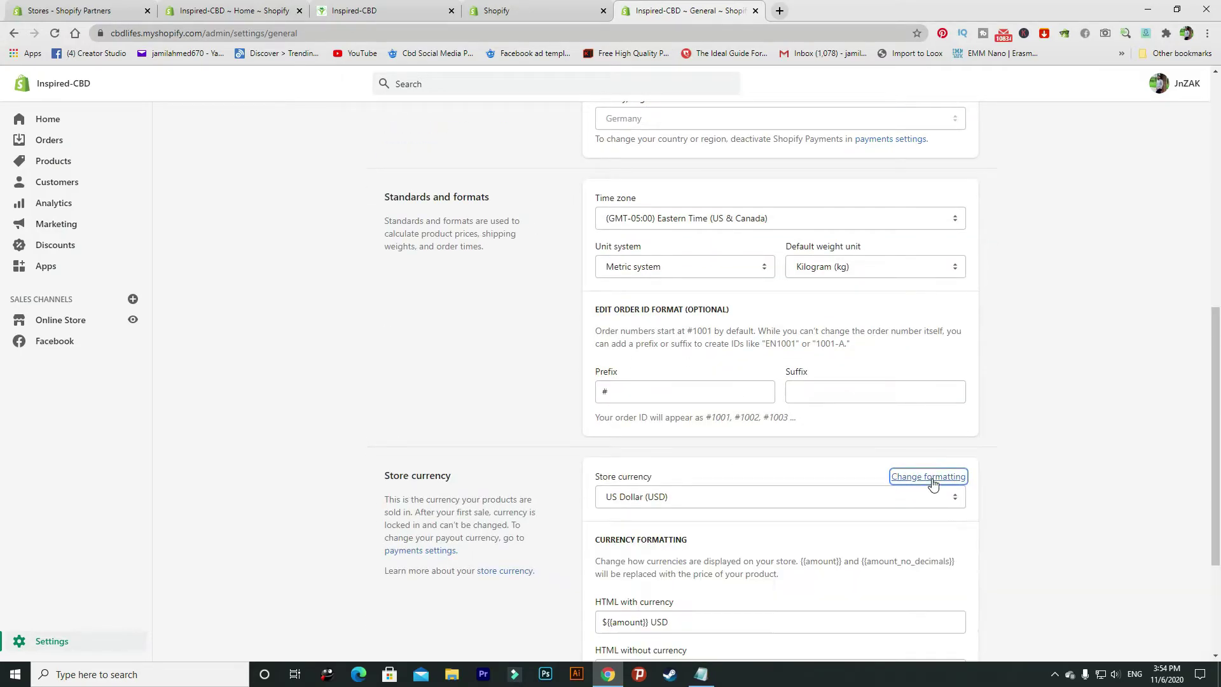
scroll(632, 439, down, 3)
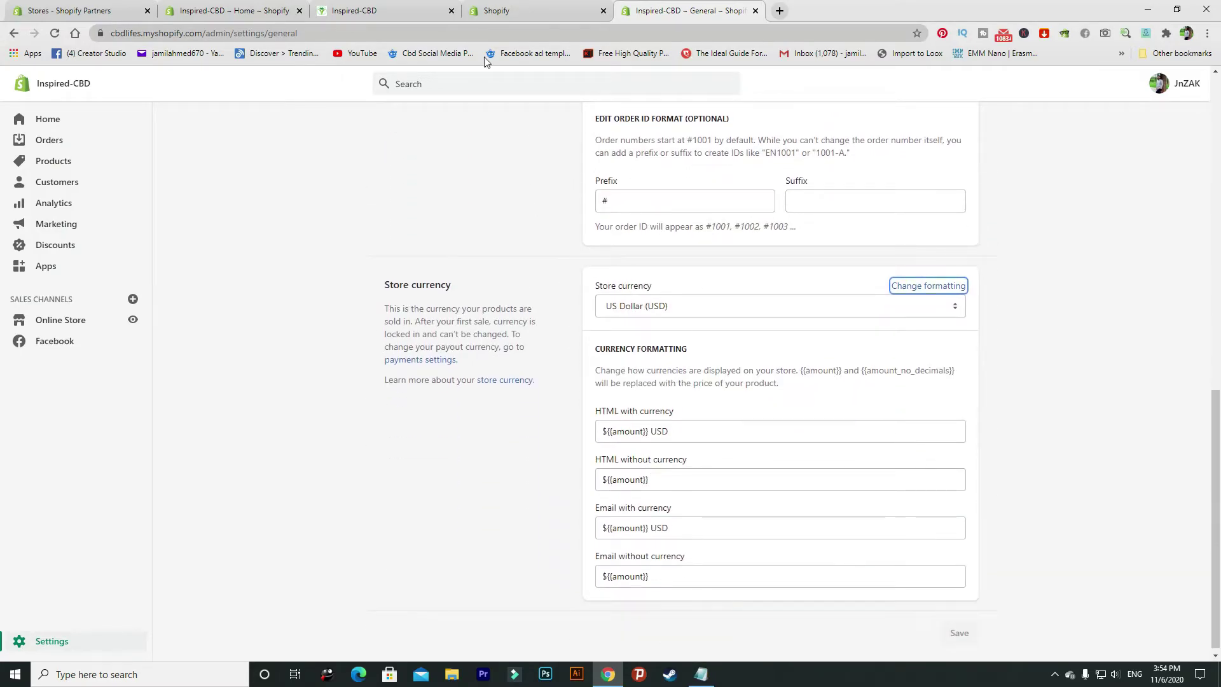
Copy <span class=money> from the instructions and insert it before the formatting text in HTML with currency and HTML without currency.
click(495, 11)
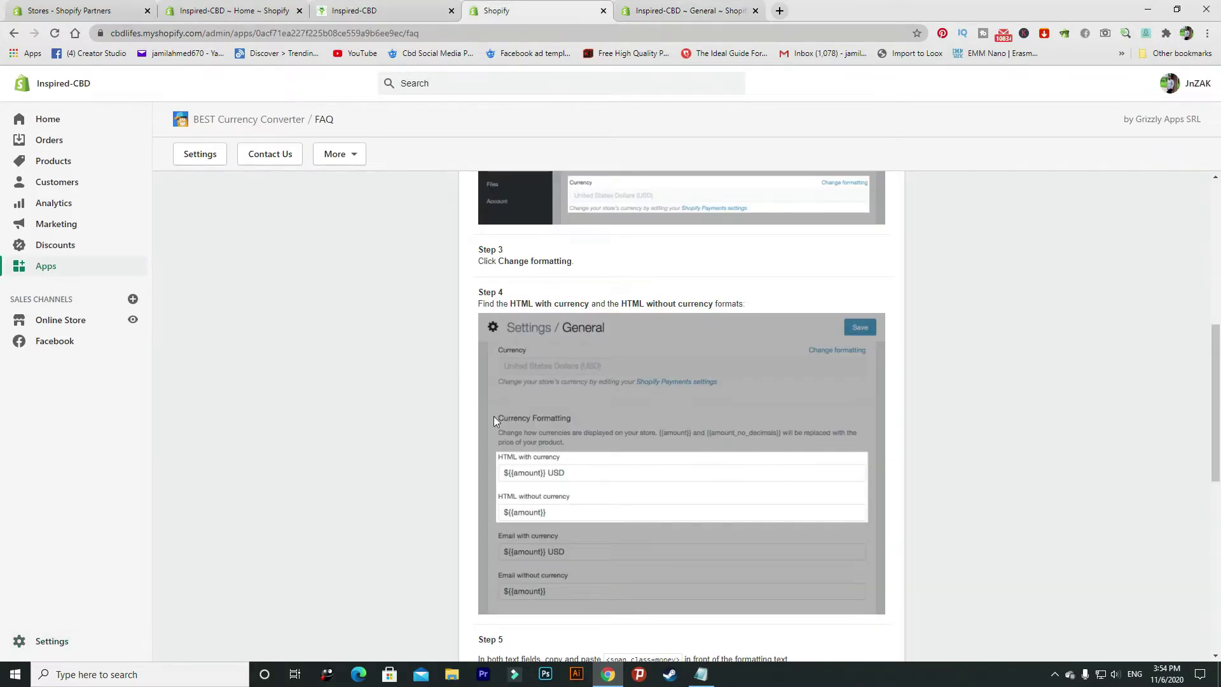
scroll(509, 426, down, 3)
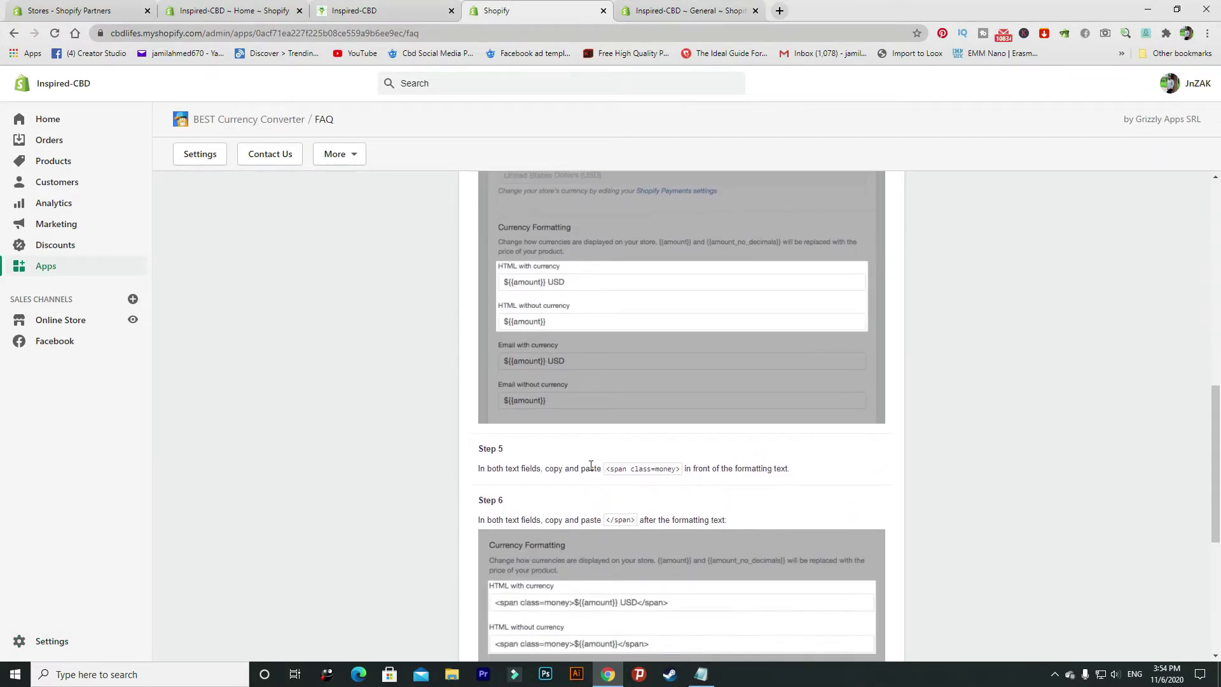
drag(605, 469, 679, 469)
key(ctrl+c)
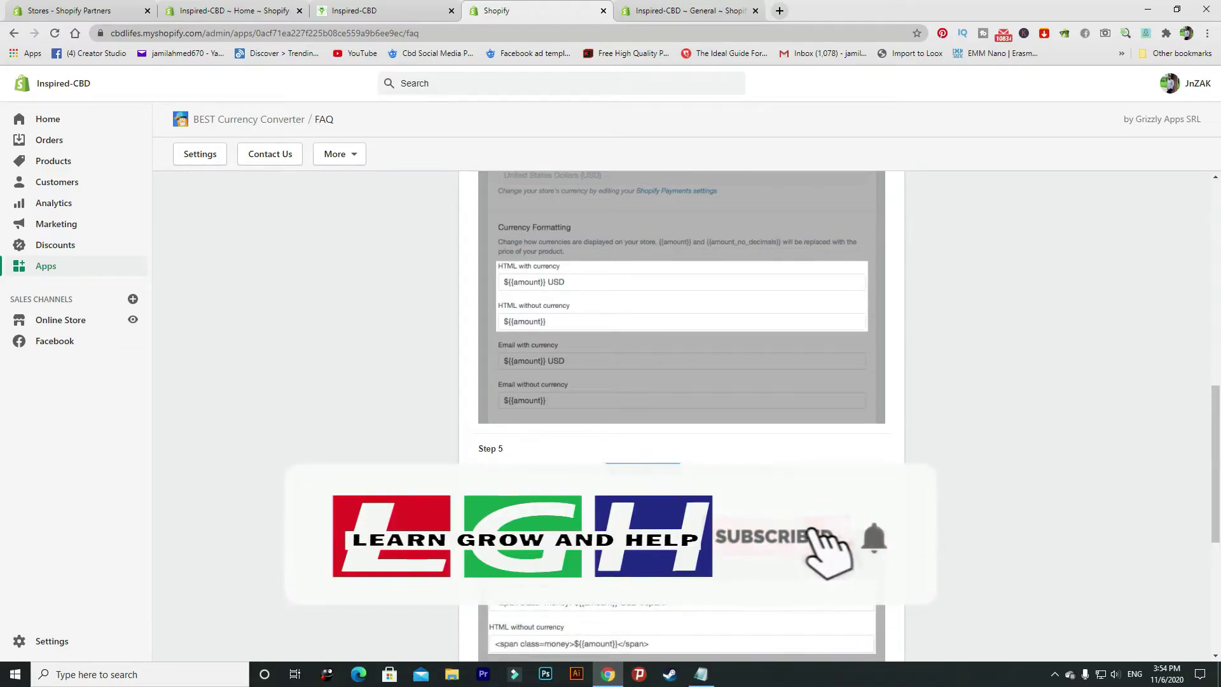
click(401, 8)
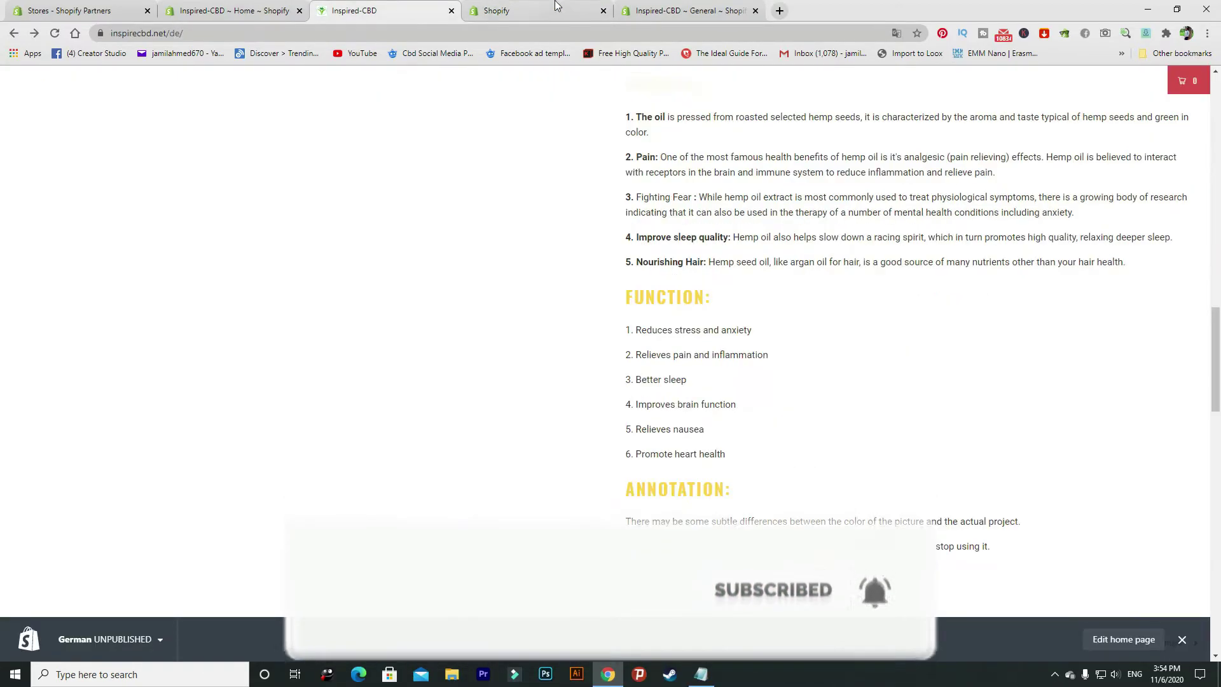
click(651, 11)
click(598, 432)
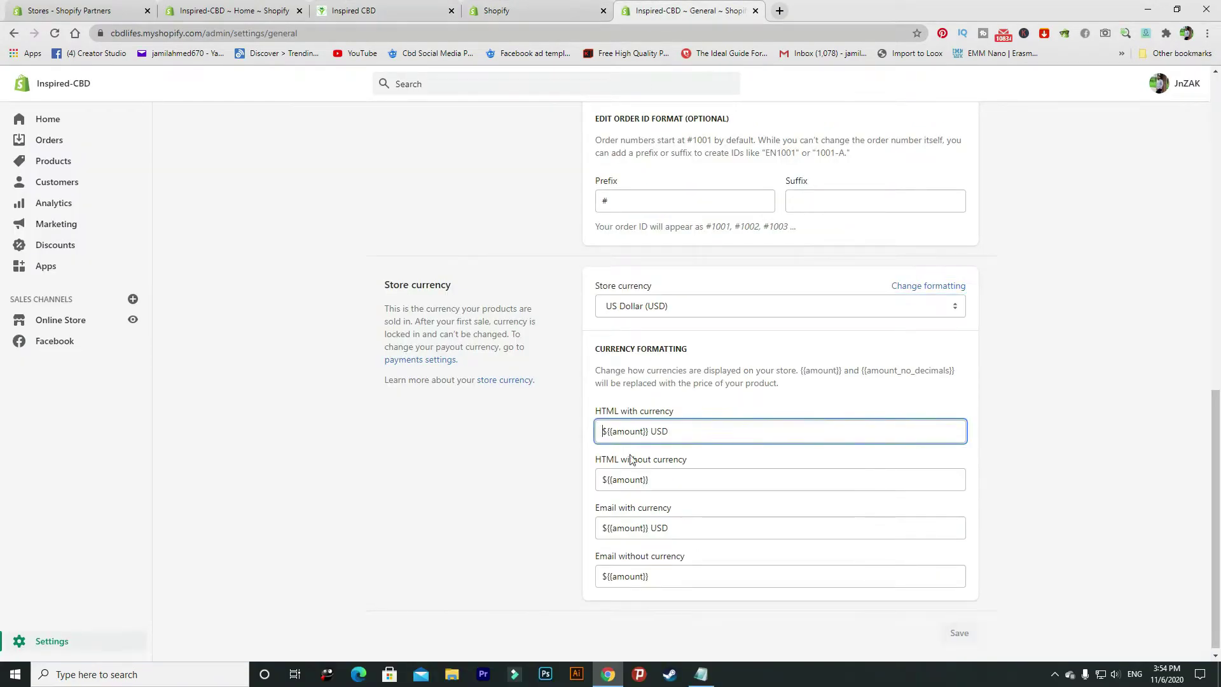
key(ctrl+v)
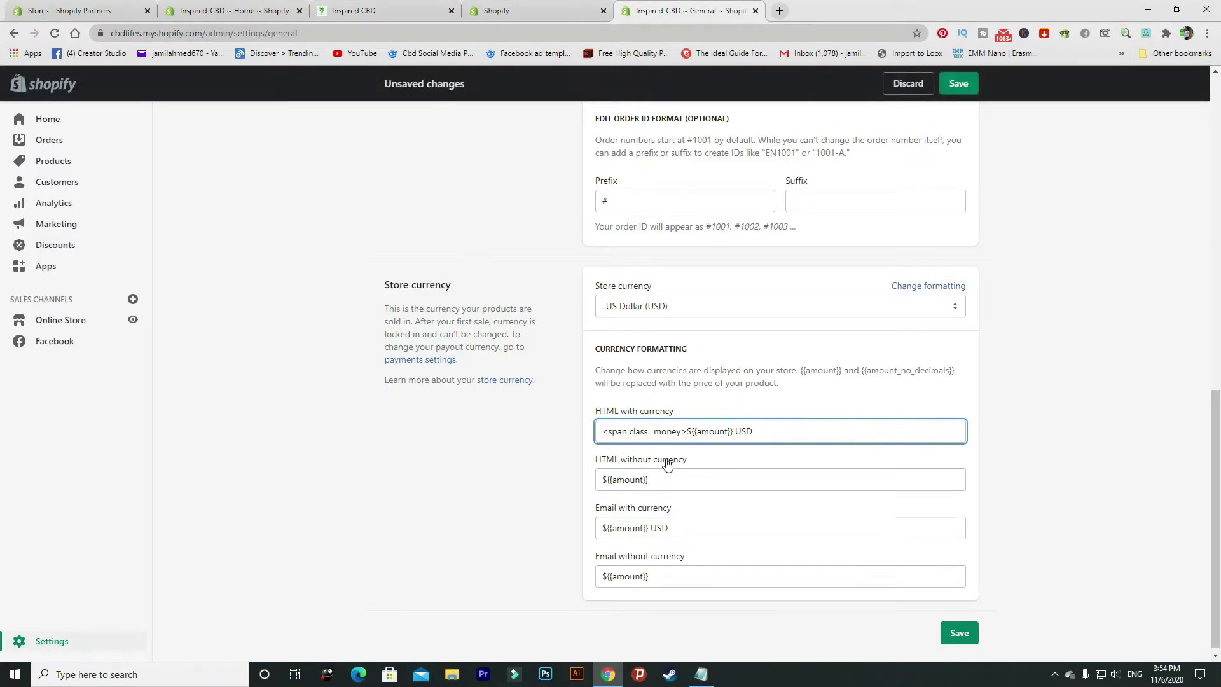
click(599, 485)
key(ctrl+v)
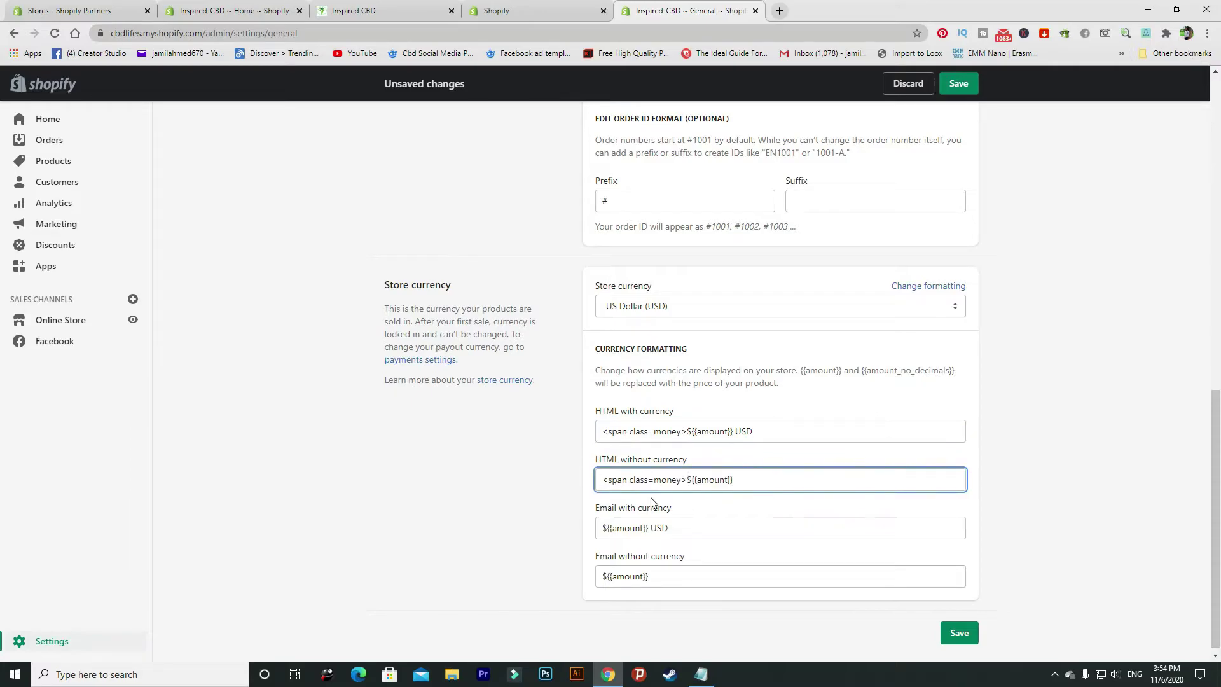
Compare the closing-tag example in step 6 of the instructions with the store's currency formatting fields.
click(535, 11)
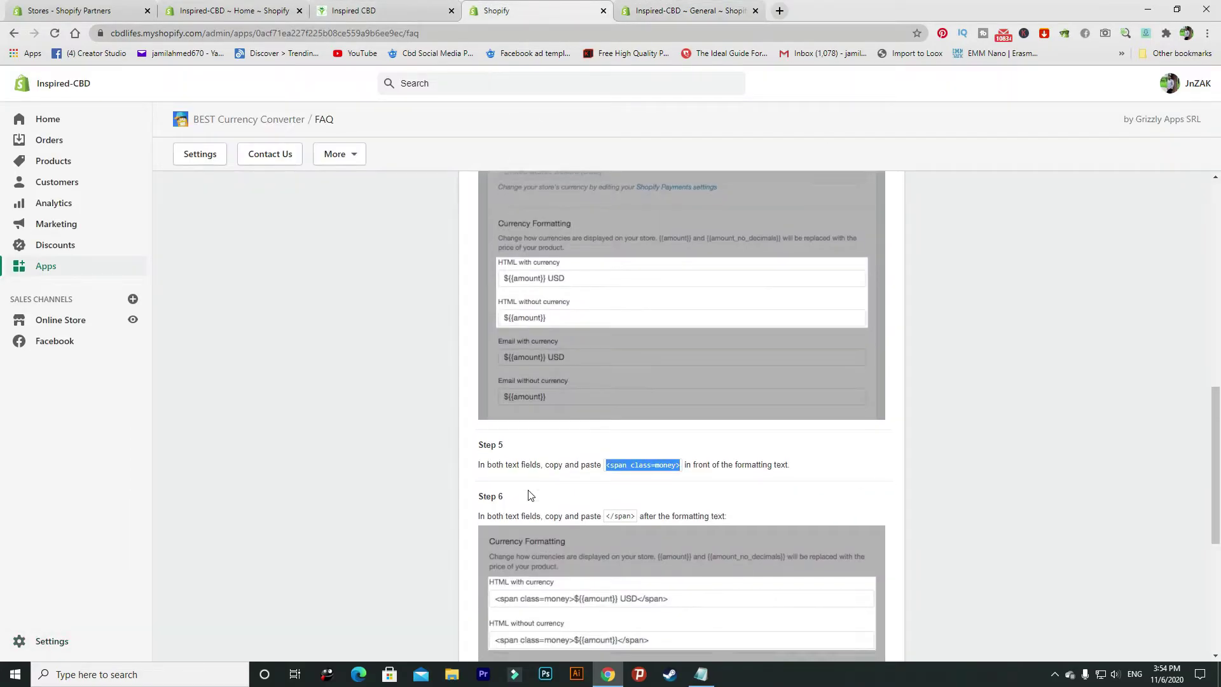
scroll(570, 439, down, 2)
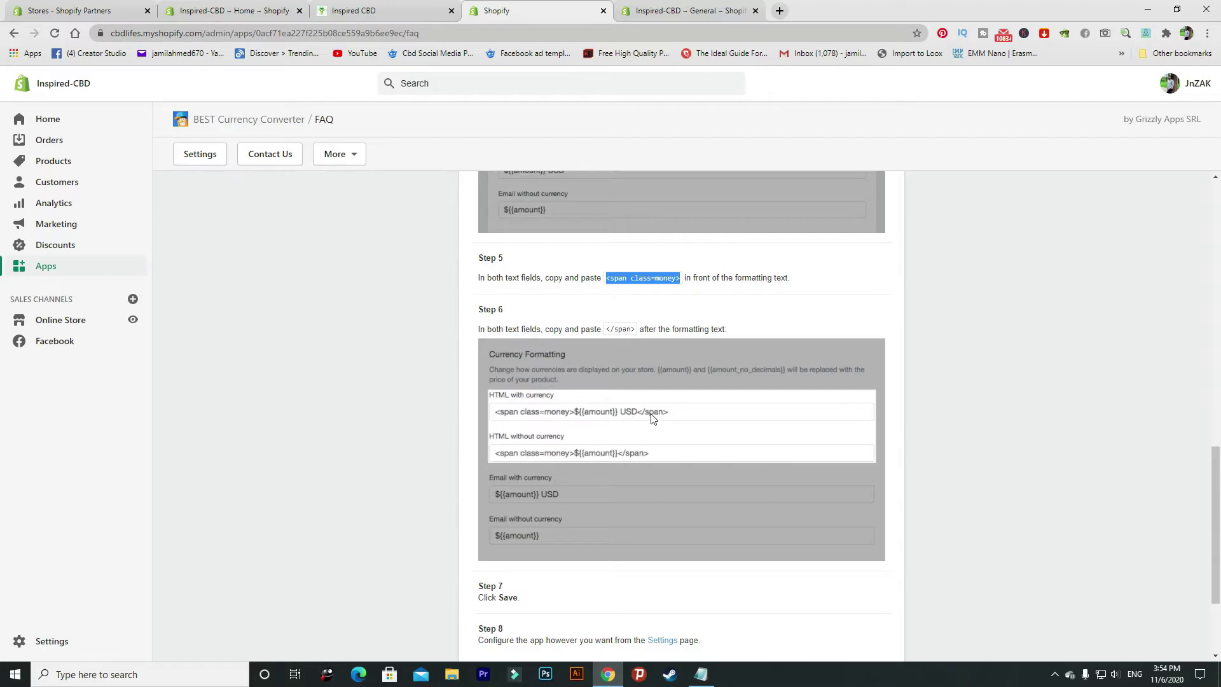
click(688, 7)
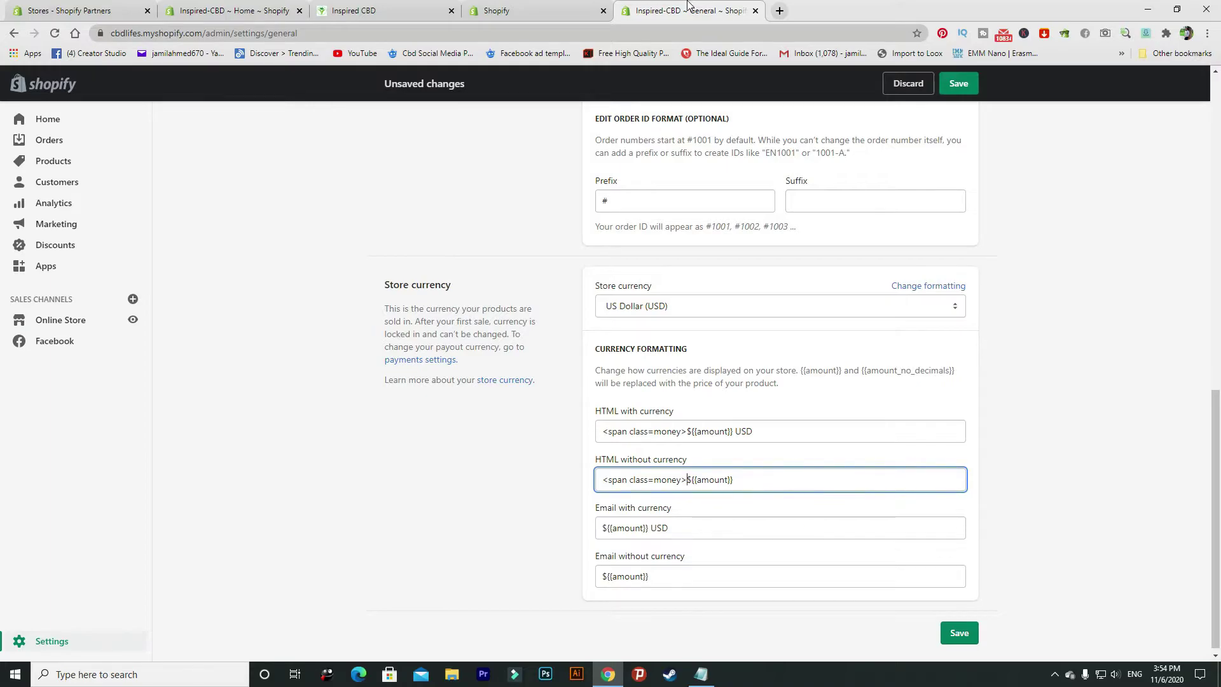
click(534, 10)
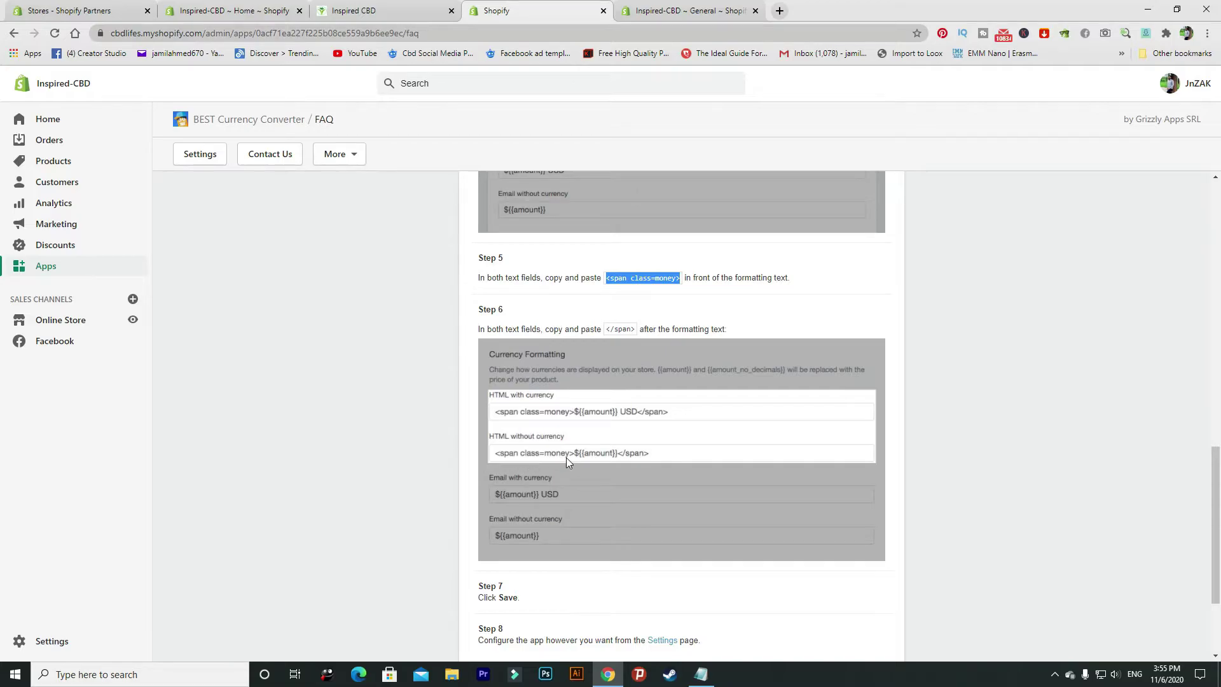
click(665, 7)
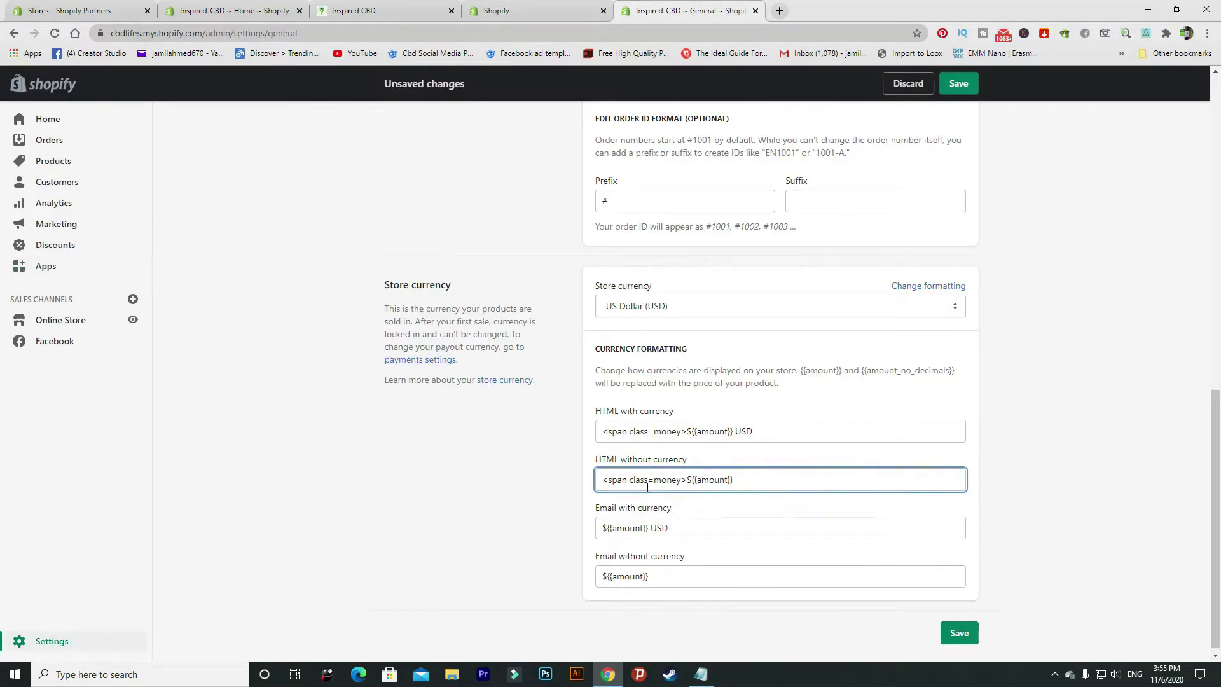
click(585, 5)
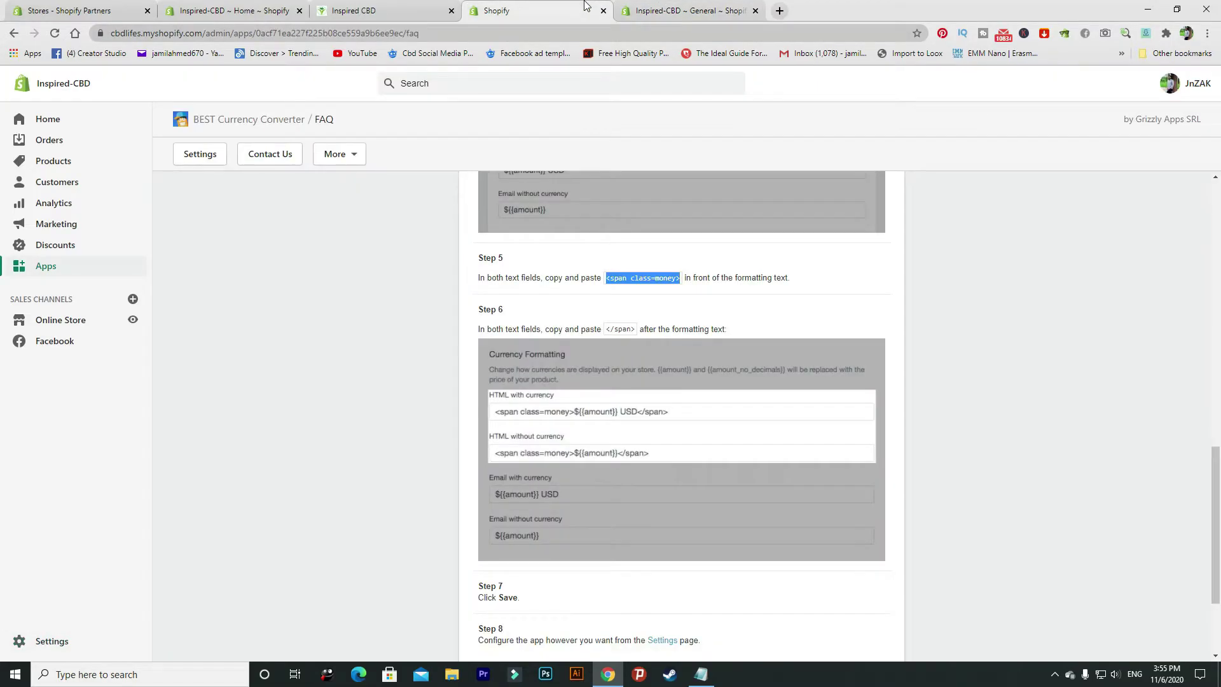
click(687, 6)
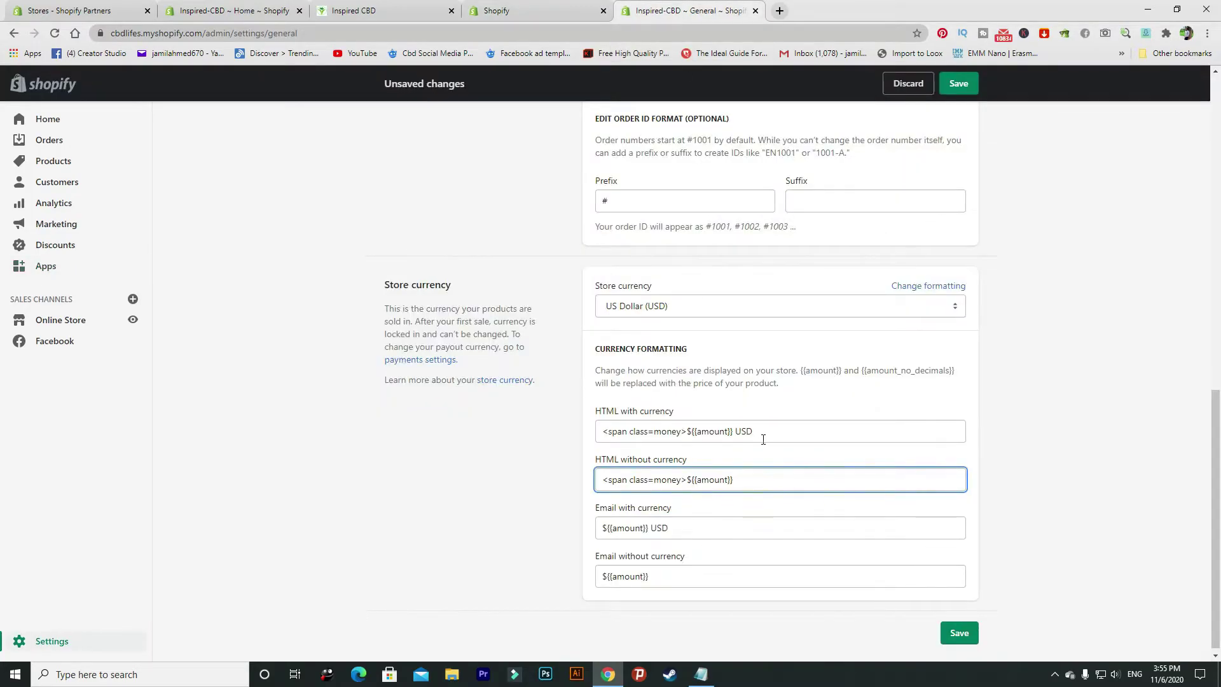
click(585, 8)
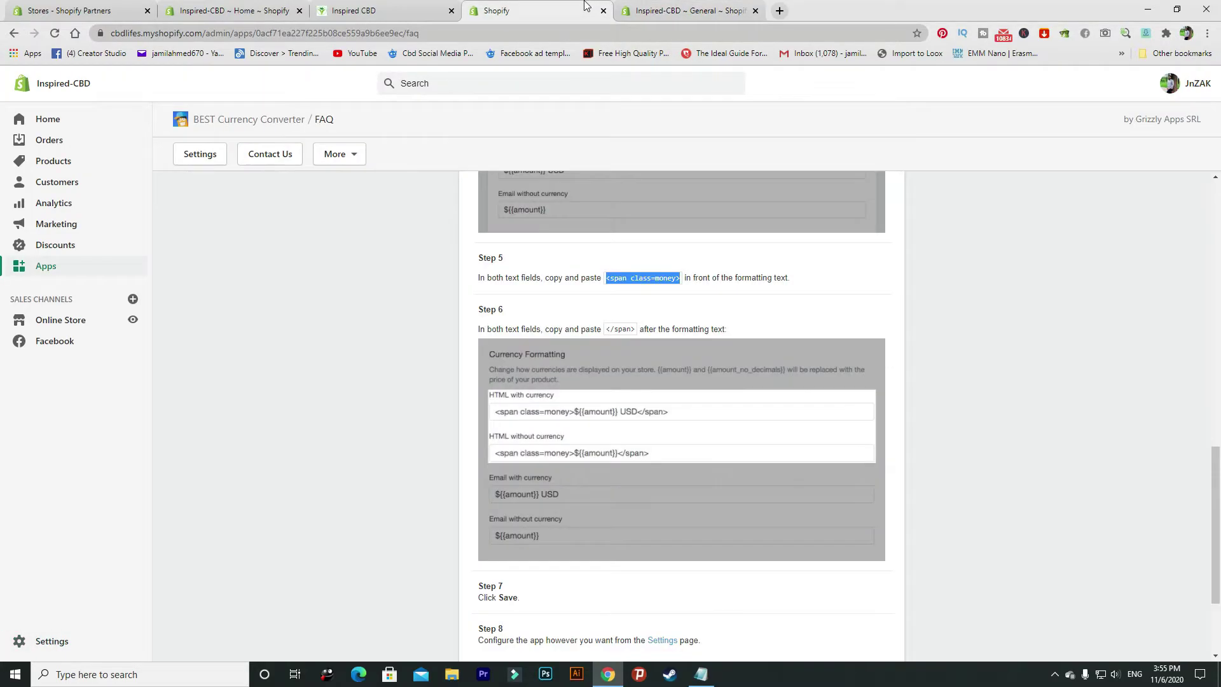
Copy </span> from step 6, append it to HTML with currency and HTML without currency, and return to the instructions.
triple_click(614, 330)
click(609, 332)
drag(608, 331, 634, 332)
key(ctrl+c)
click(686, 10)
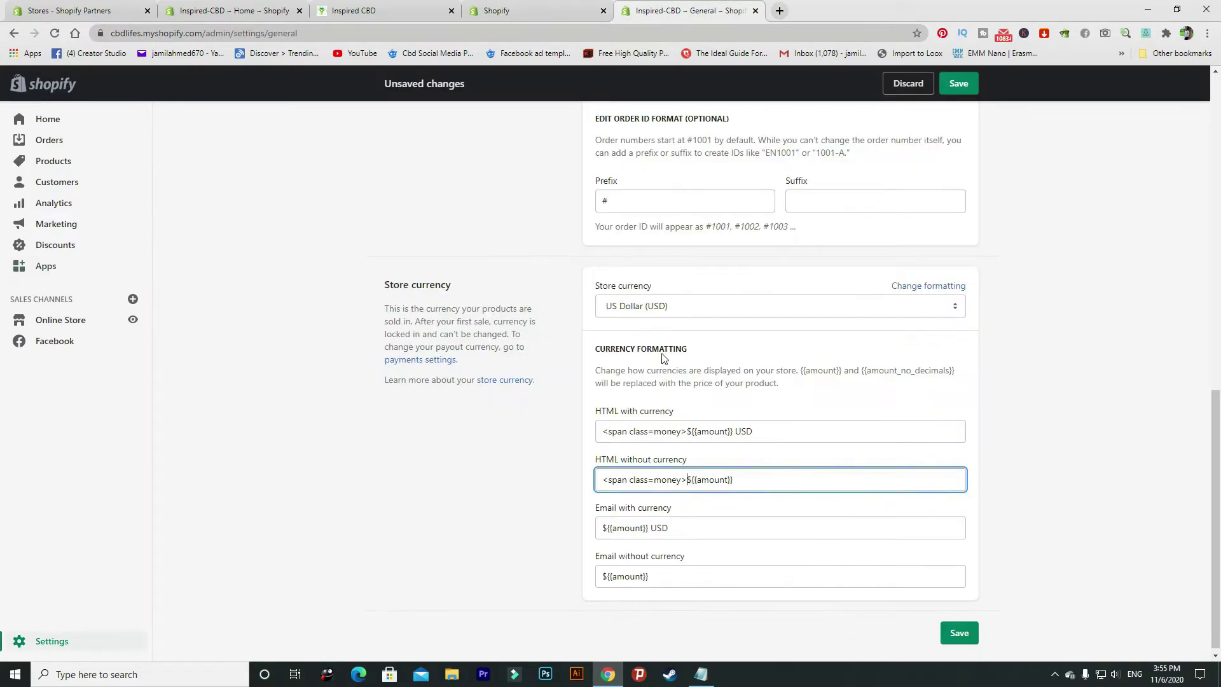
click(766, 431)
key(ctrl+v)
click(752, 474)
key(ctrl+v)
click(531, 8)
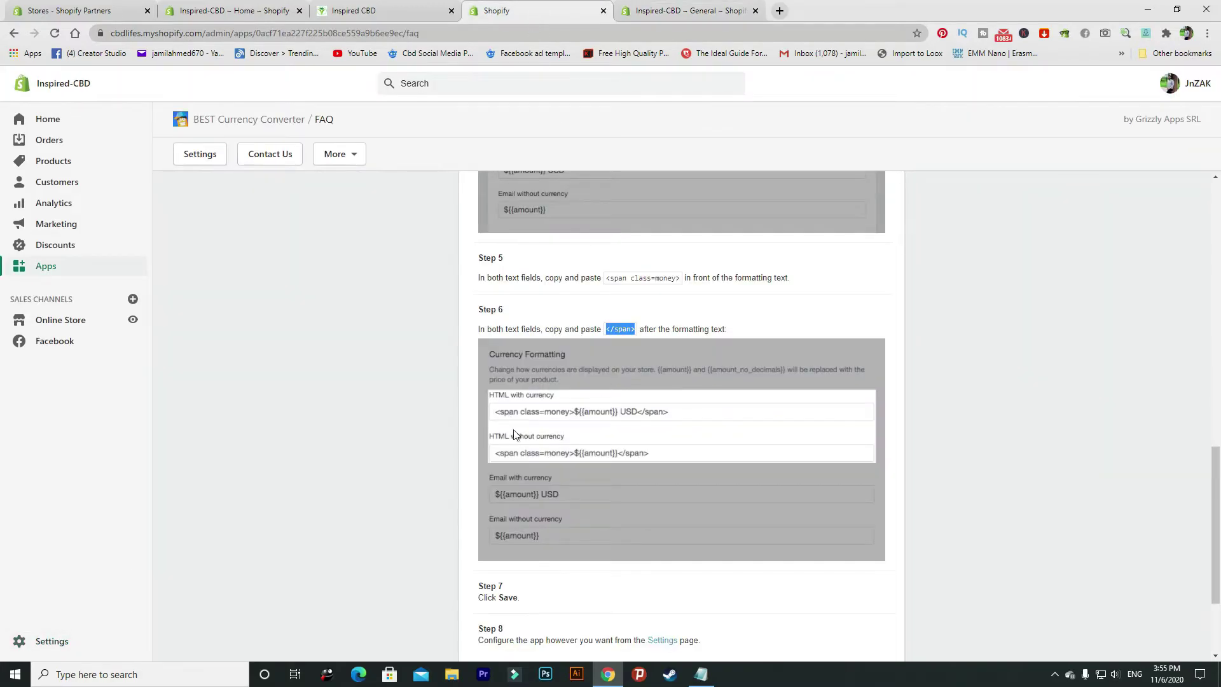
Save the edited currency formatting in the store's General settings and return to the storefront.
click(663, 7)
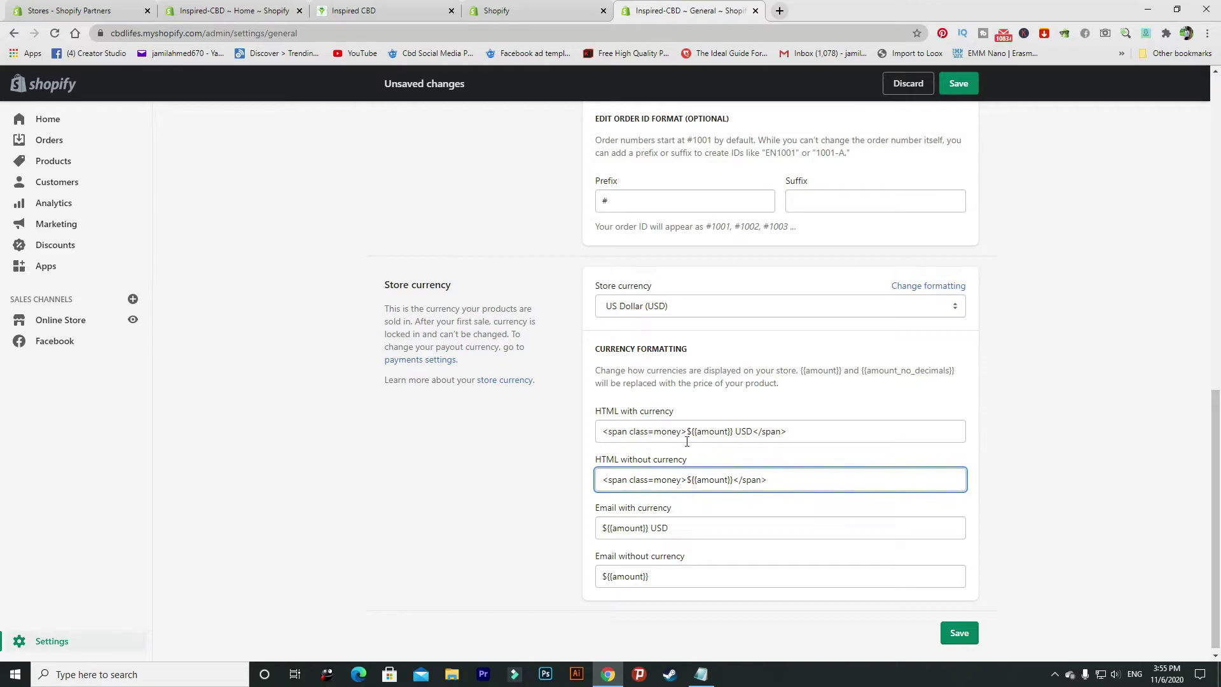
click(958, 632)
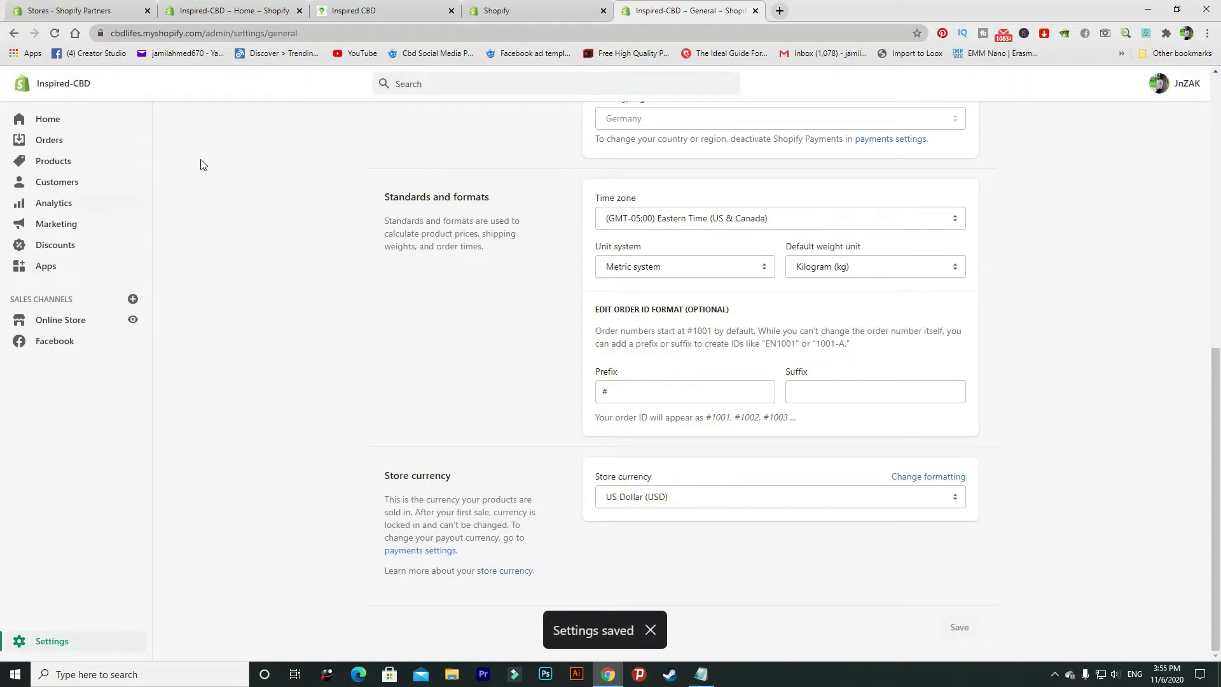
click(354, 7)
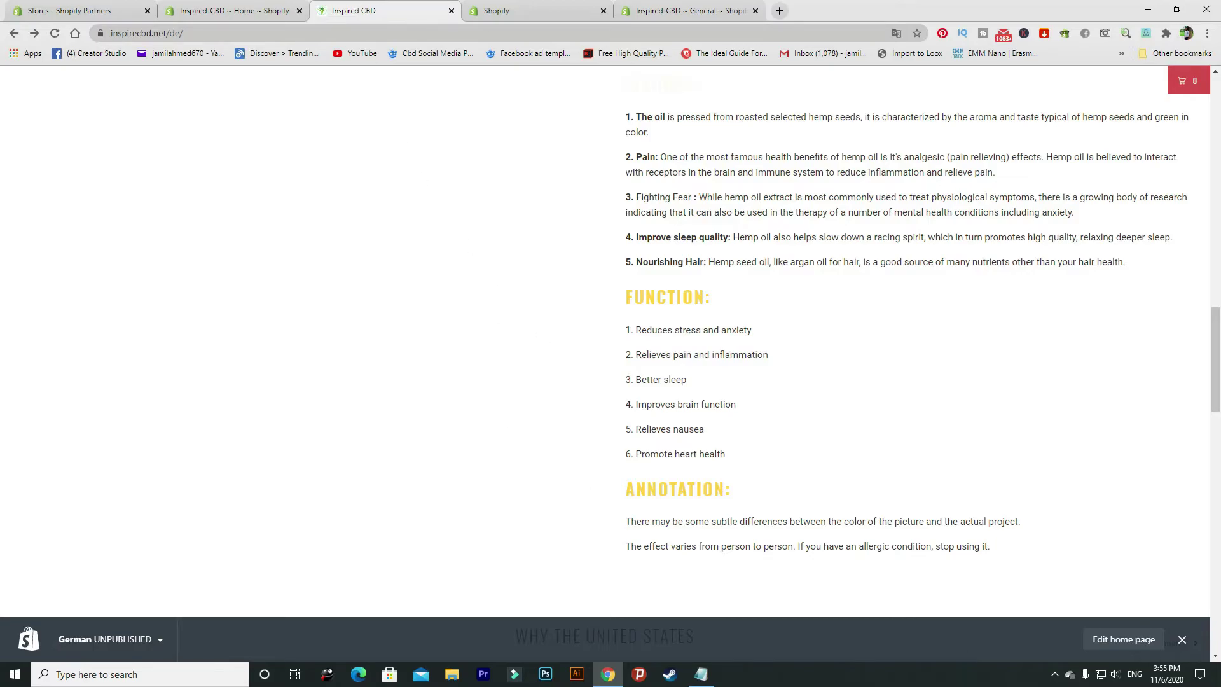
Switch the storefront language from German to English and dismiss the store preview bar.
click(1182, 639)
click(1151, 643)
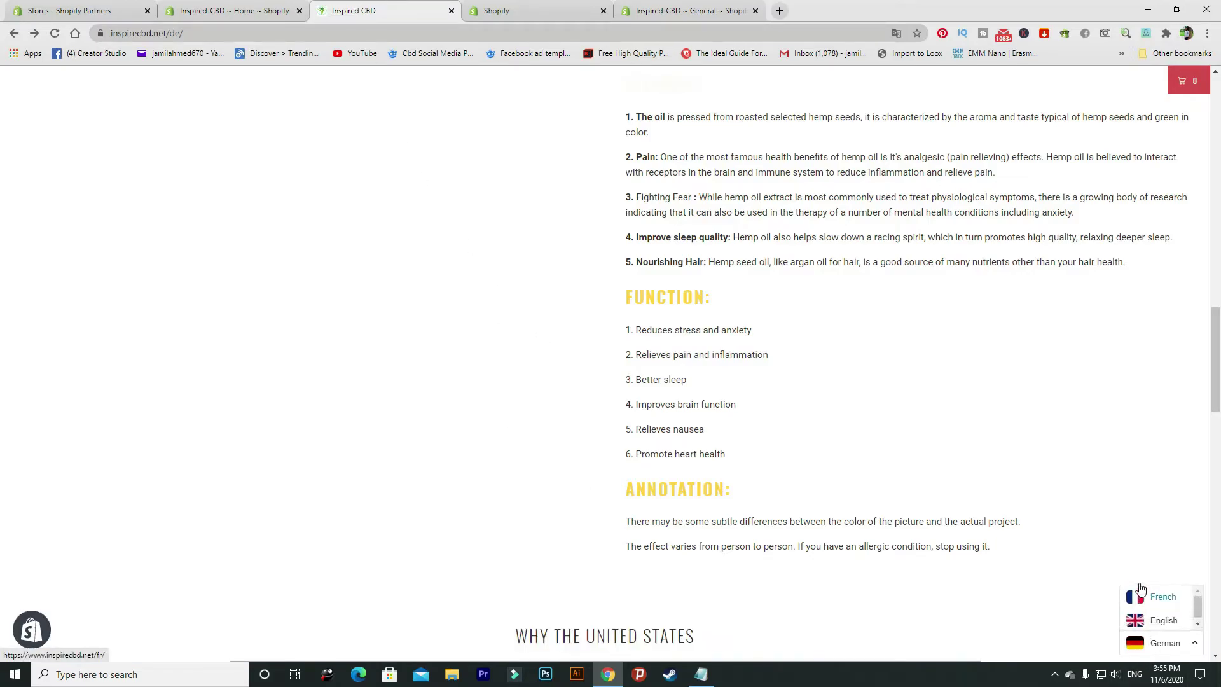
click(1163, 618)
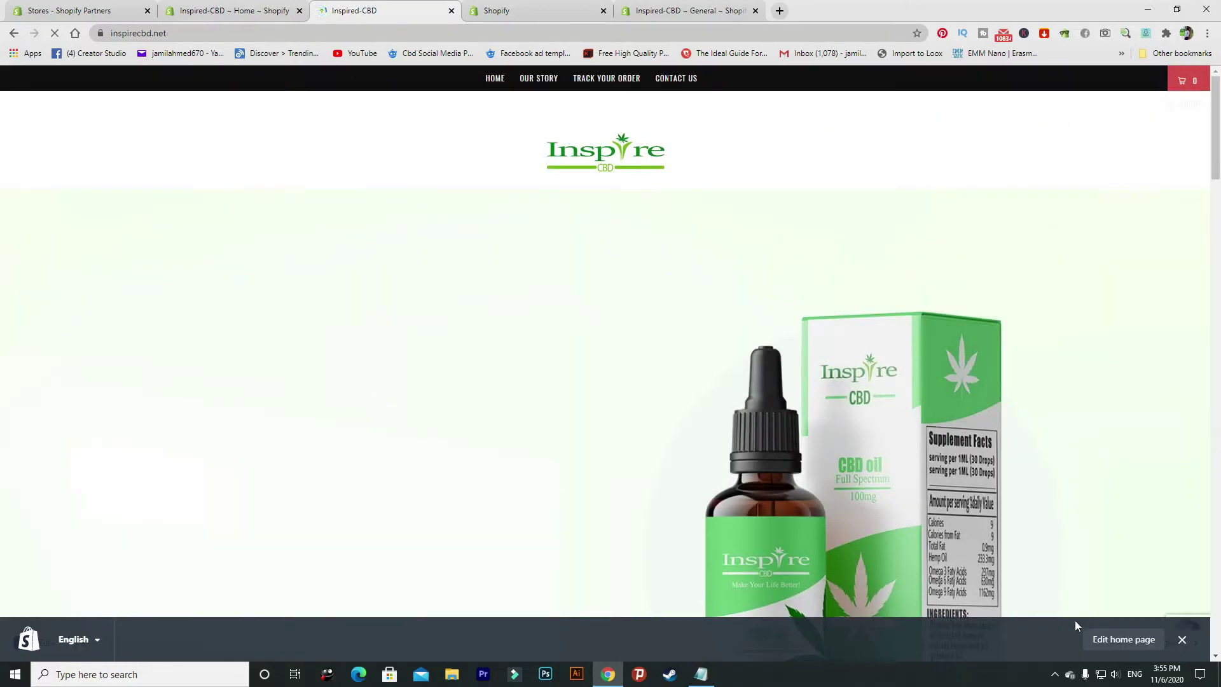
click(1182, 639)
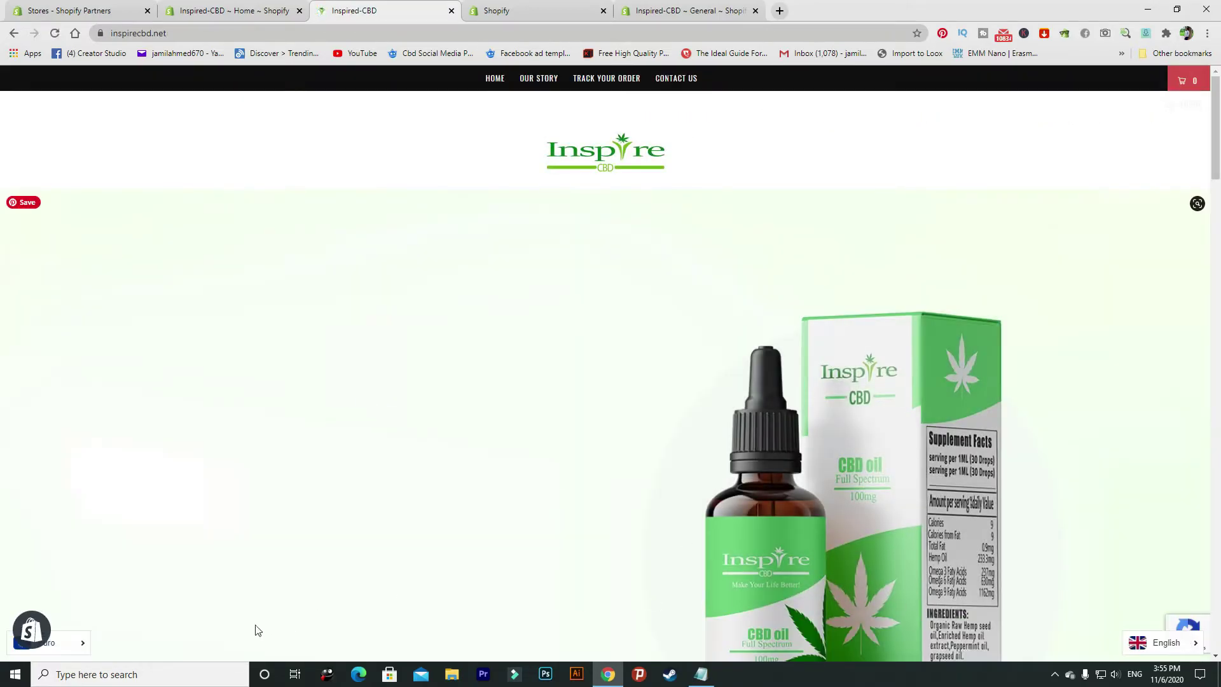
Set the storefront currency to US Dollar and show the price of the hemp seed extract CBD oil.
click(74, 643)
click(64, 535)
scroll(407, 470, down, 3)
scroll(404, 469, down, 10)
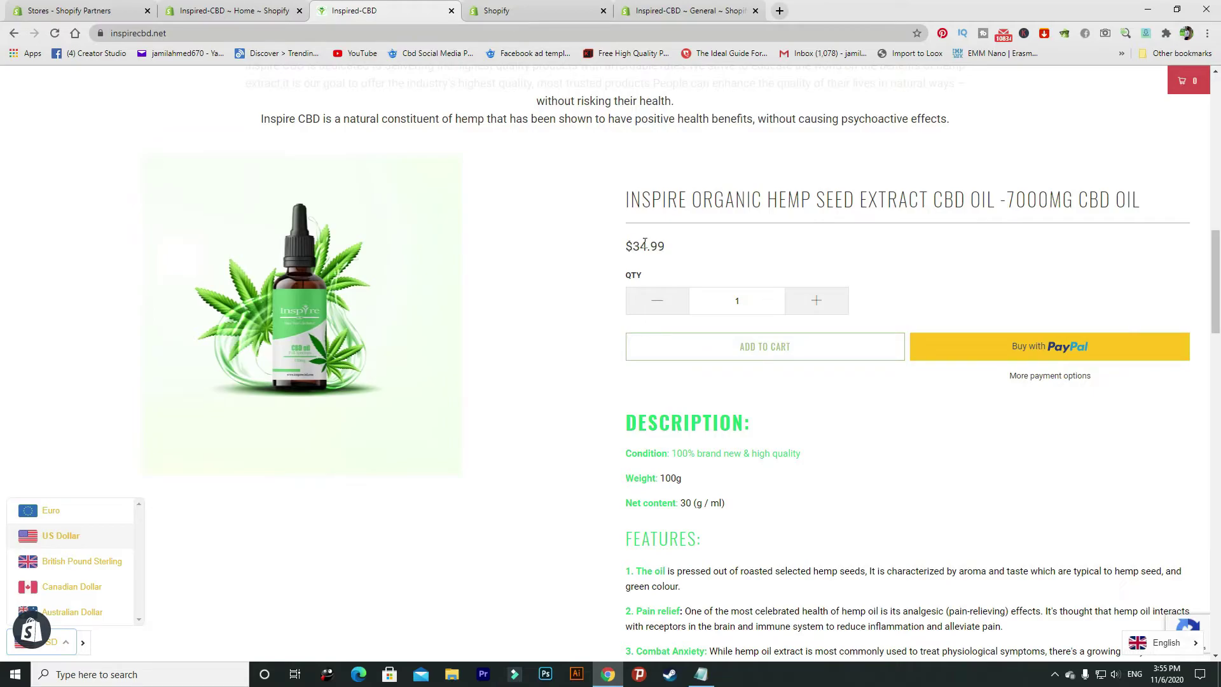
Test the product's price conversion by choosing Euro, British Pound Sterling and Canadian Dollar in turn.
click(96, 513)
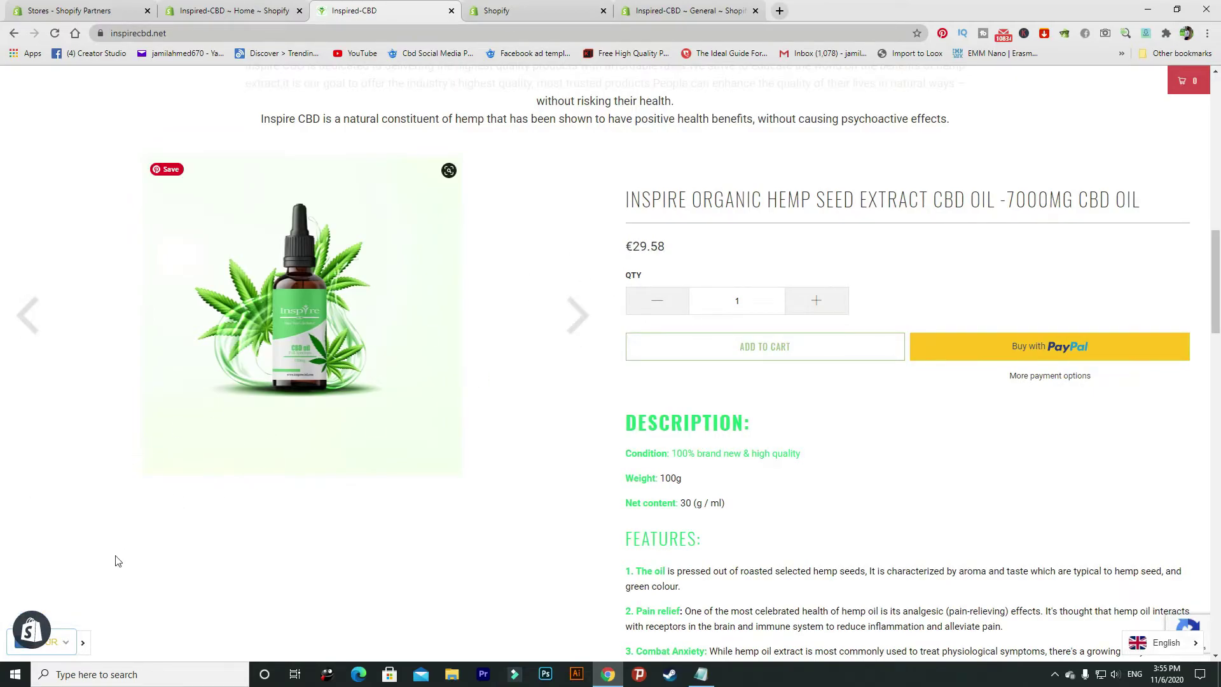
click(67, 642)
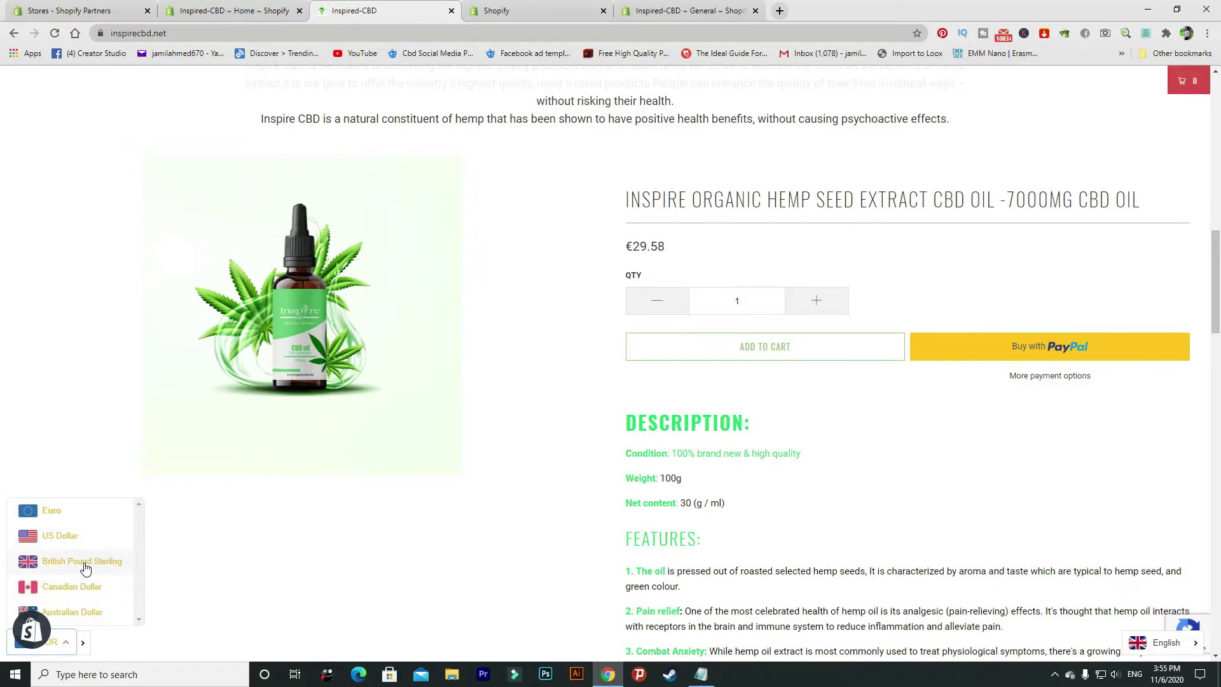
click(82, 563)
click(56, 643)
click(84, 589)
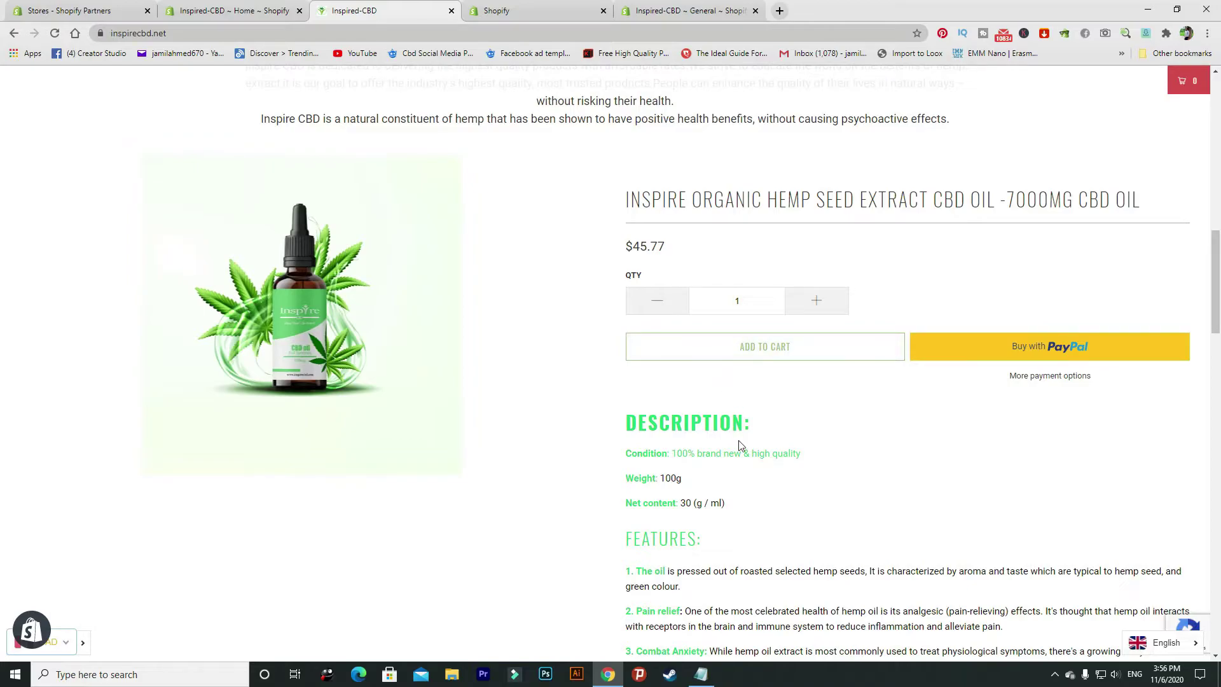
scroll(740, 444, up, 15)
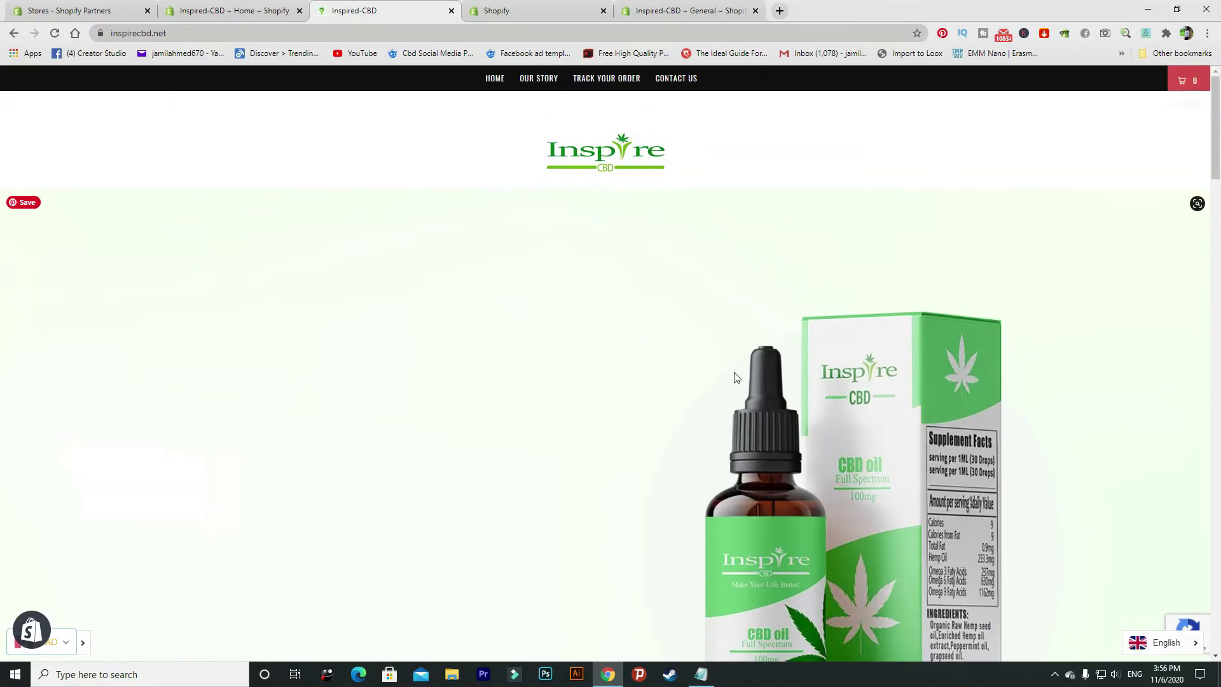
scroll(762, 353, down, 15)
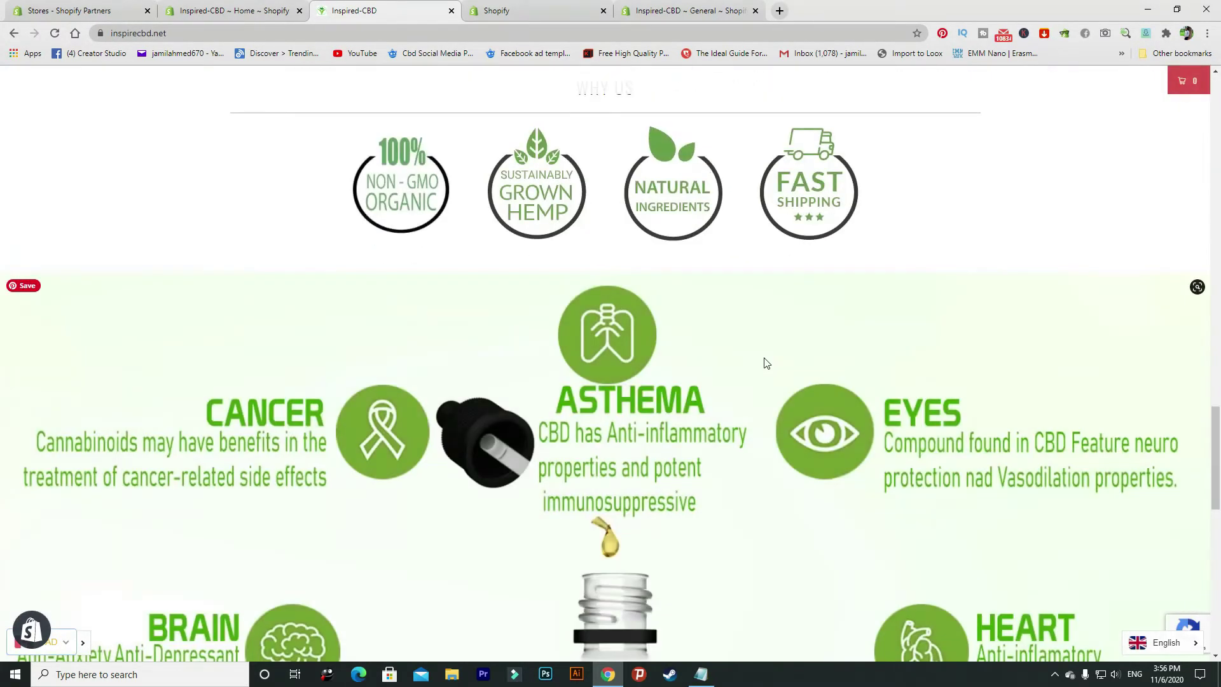
scroll(765, 361, up, 15)
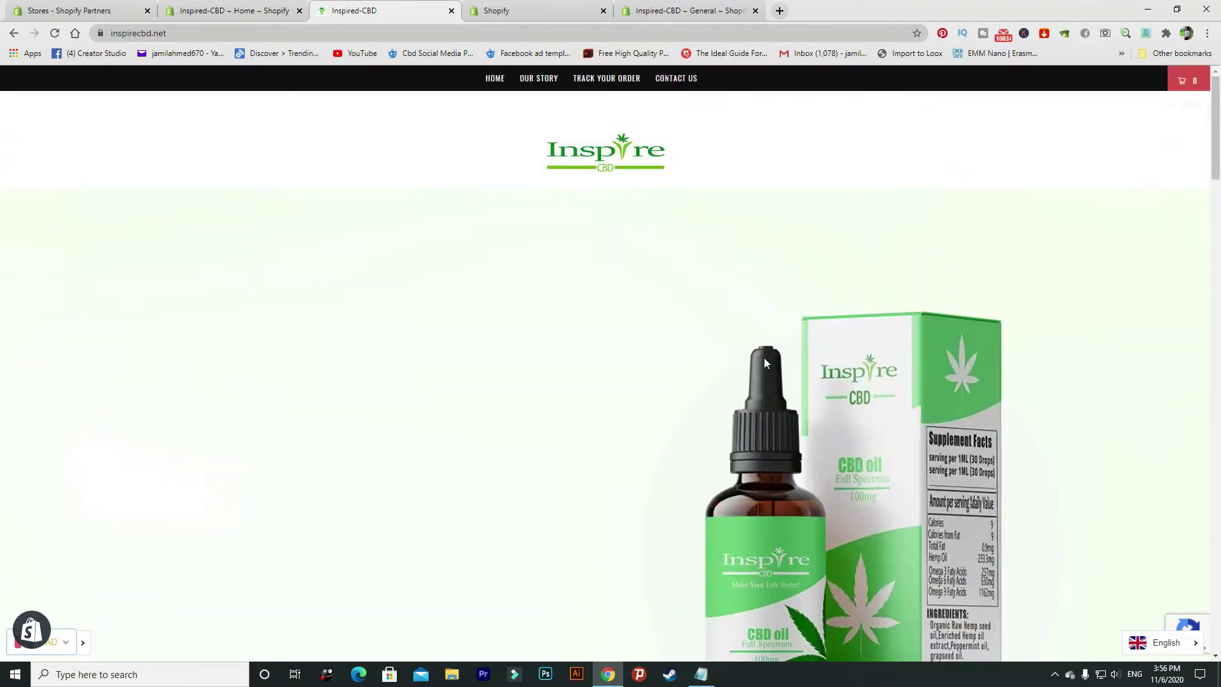
Open Parcel Tracker by TrackingMore from the installed apps and bring up the storefront's Track Your Order page.
click(234, 7)
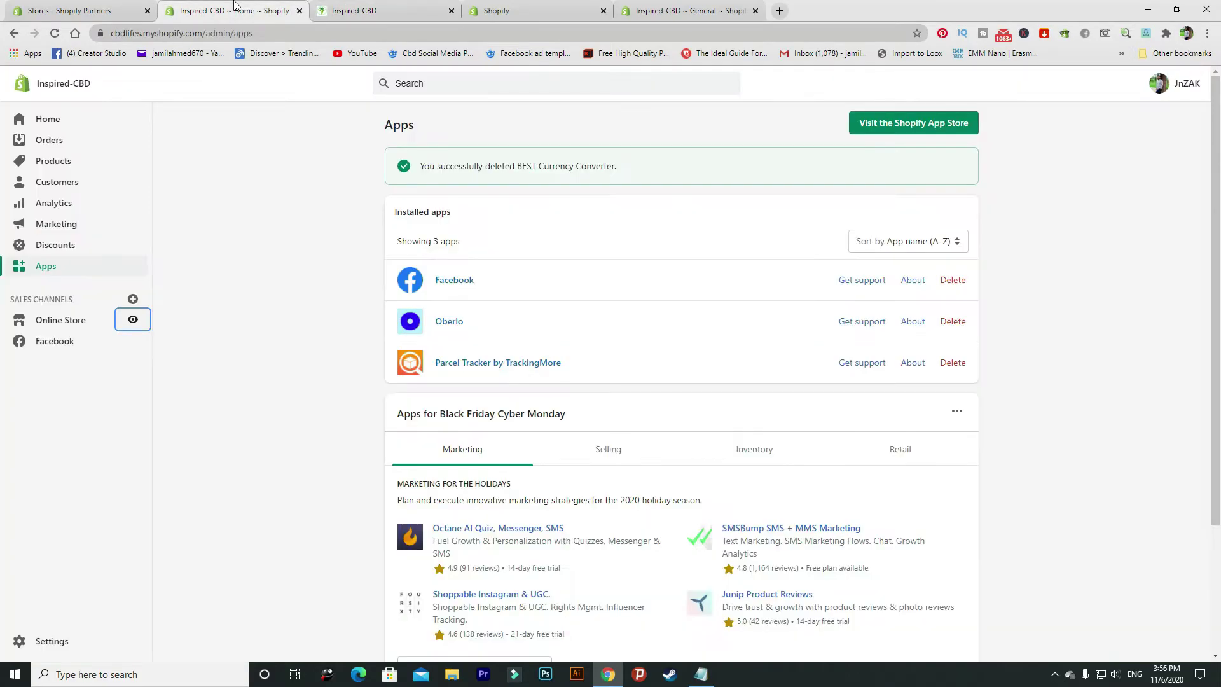
click(513, 364)
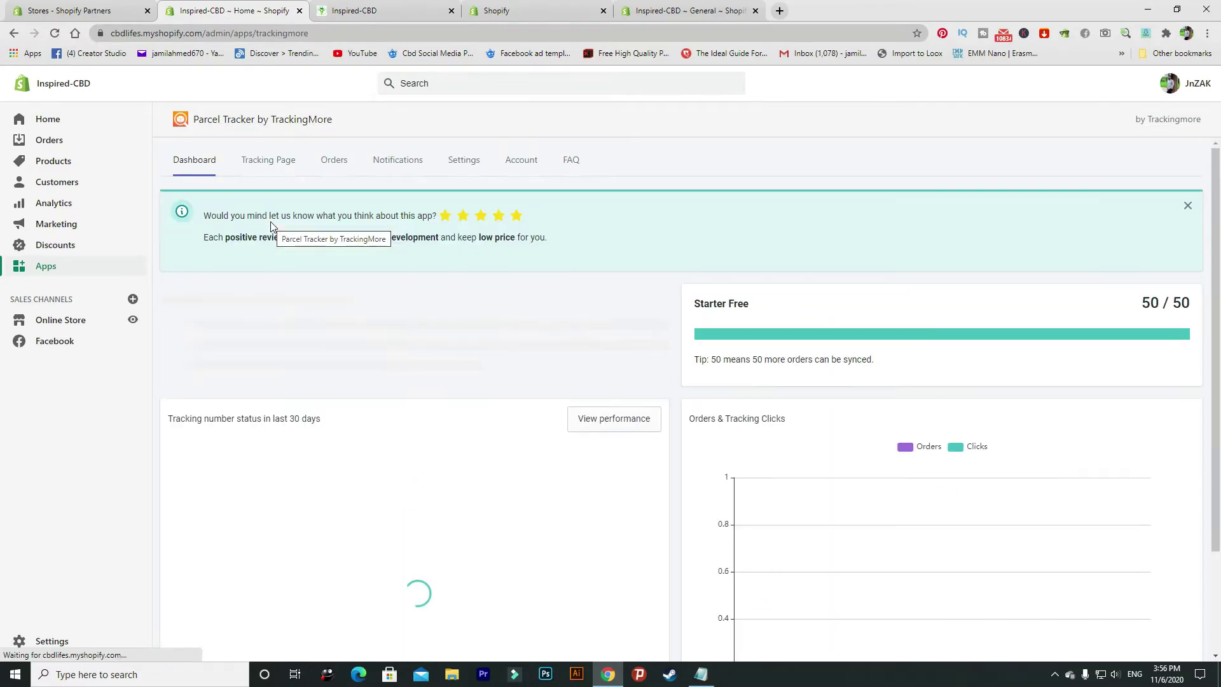
click(382, 10)
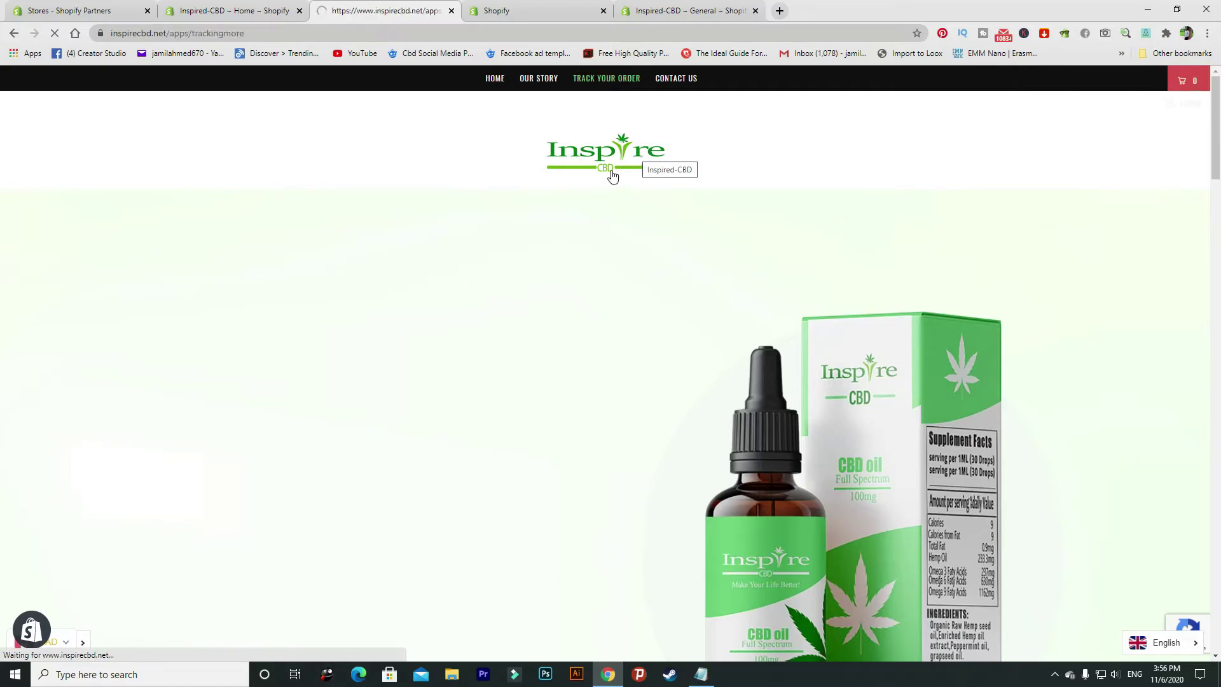
Try the Track Your Order form's order number, email and tracking number fields, submitting it with the tracking number left empty.
click(455, 318)
click(452, 382)
click(741, 322)
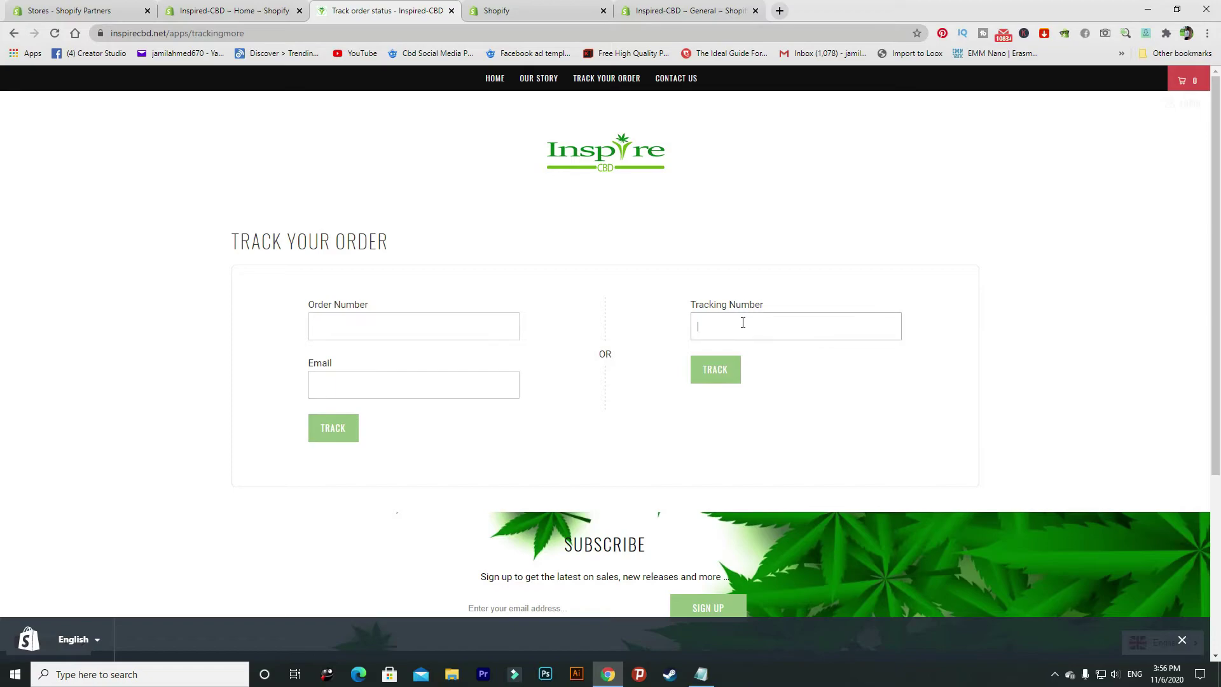
click(717, 379)
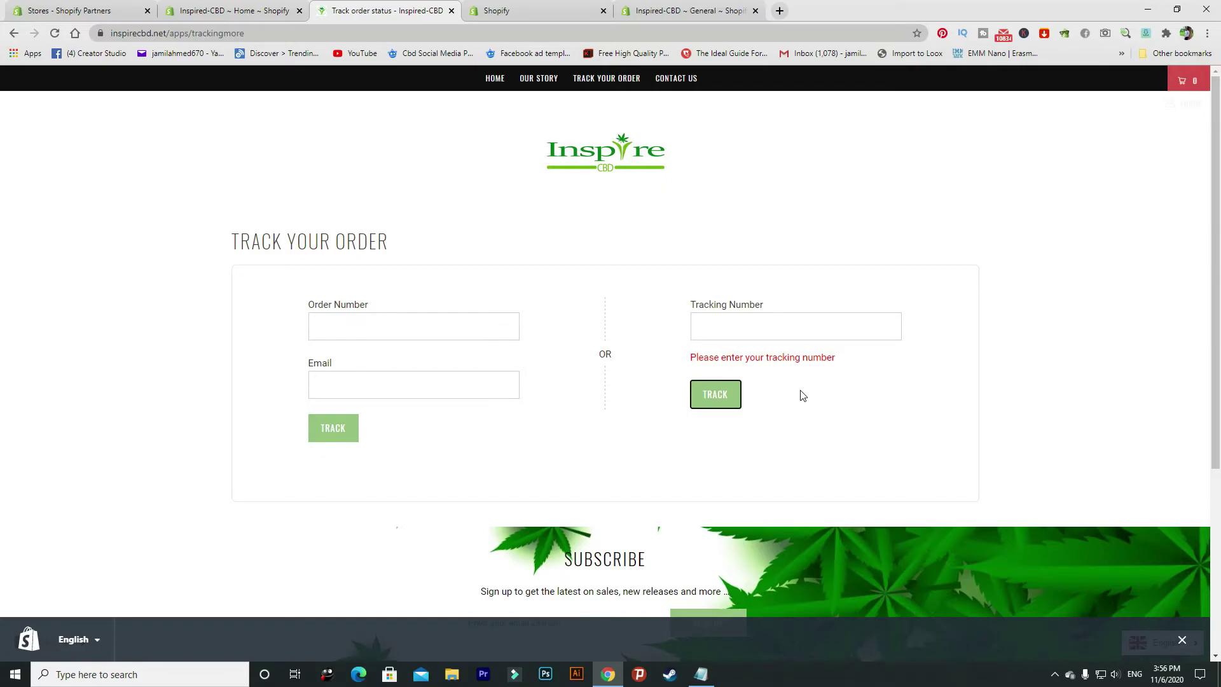
click(496, 10)
click(341, 6)
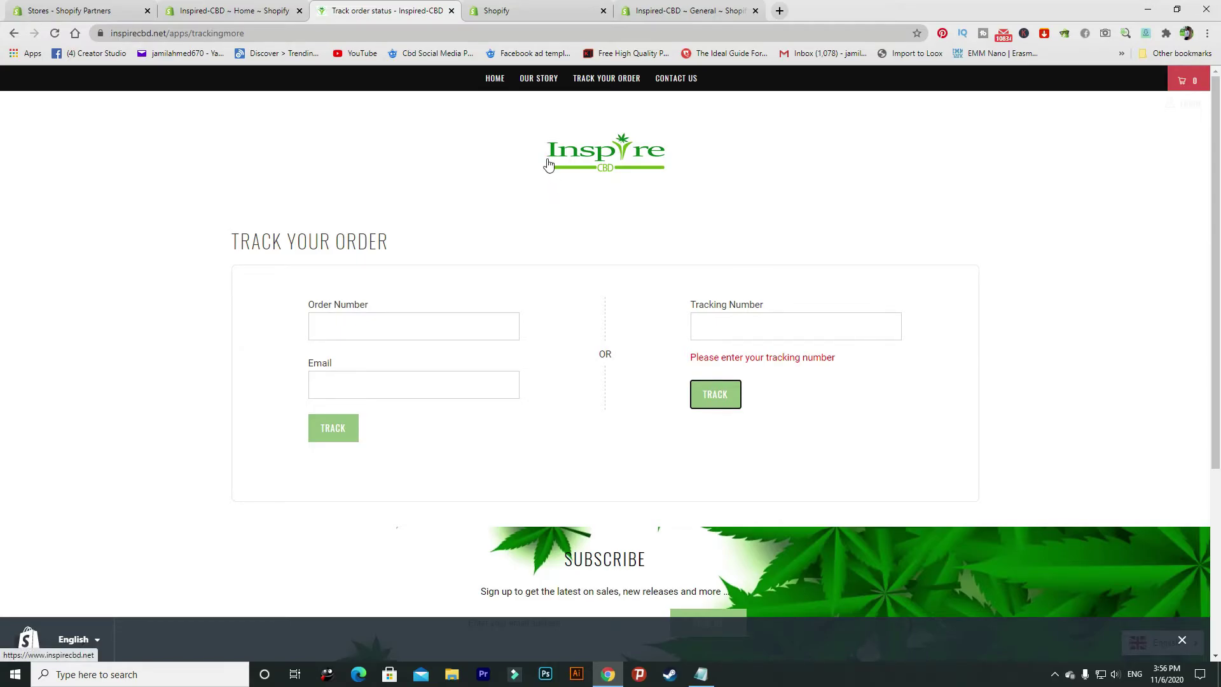
Open a preview of the order tracking page from the Parcel Tracker dashboard and look over that dashboard.
click(273, 4)
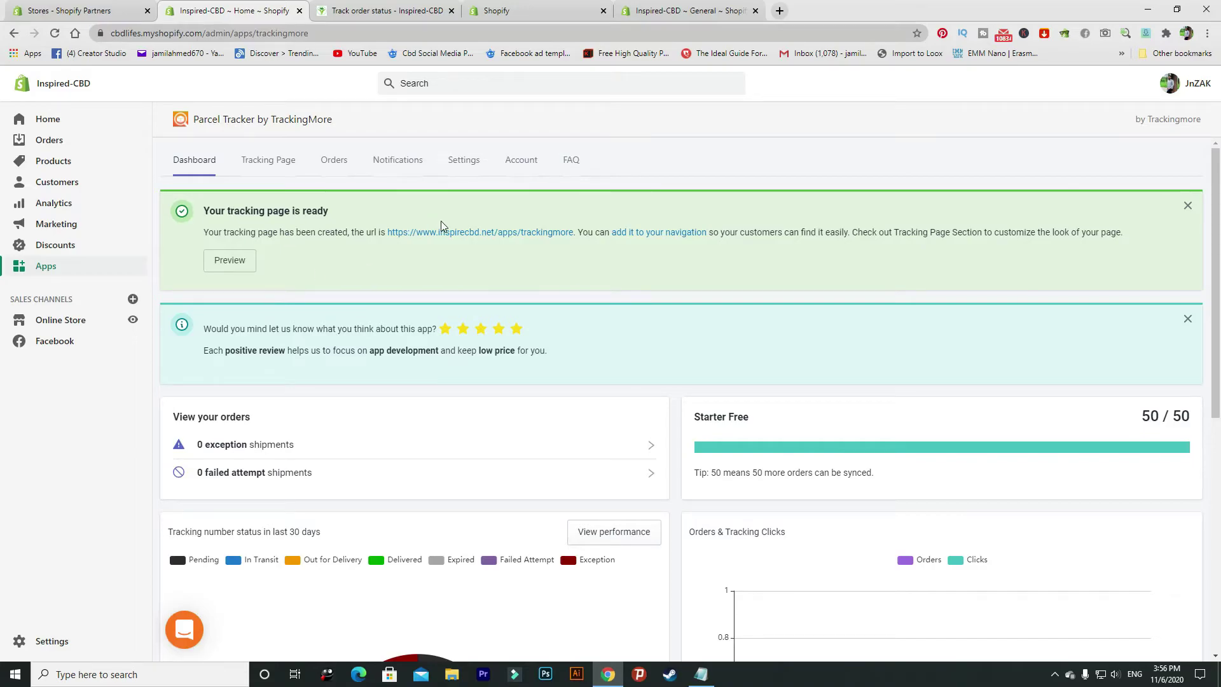
click(226, 261)
click(275, 8)
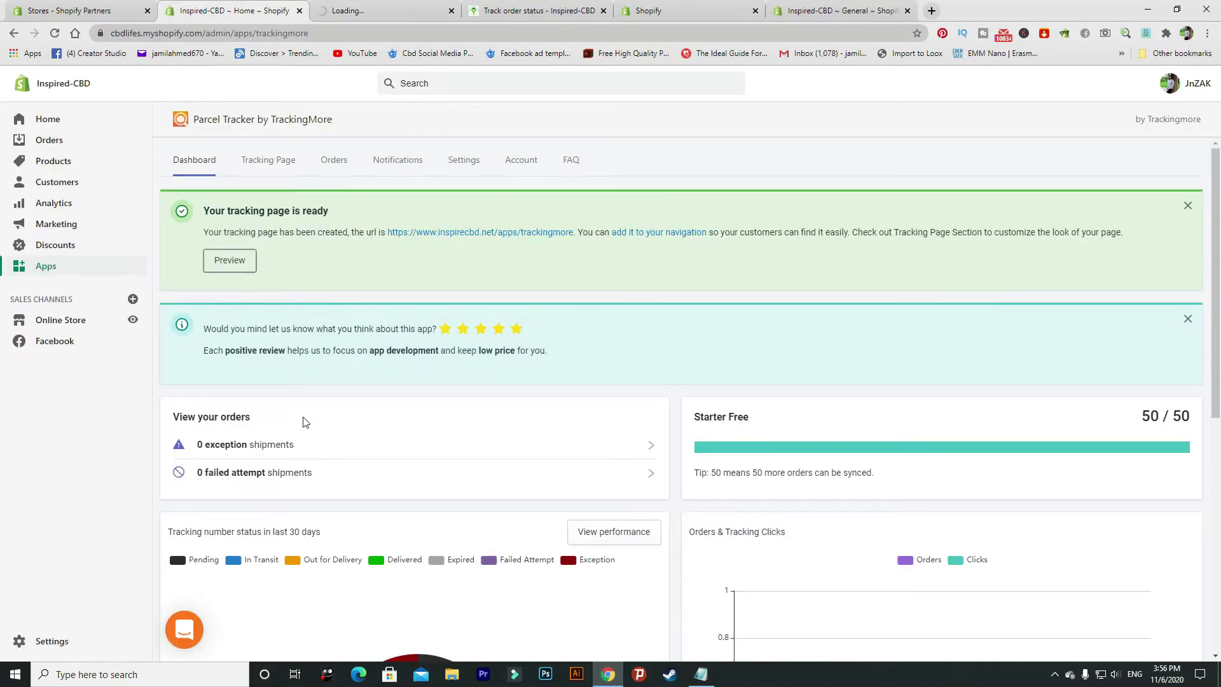
scroll(304, 422, down, 7)
scroll(303, 422, up, 7)
click(391, 10)
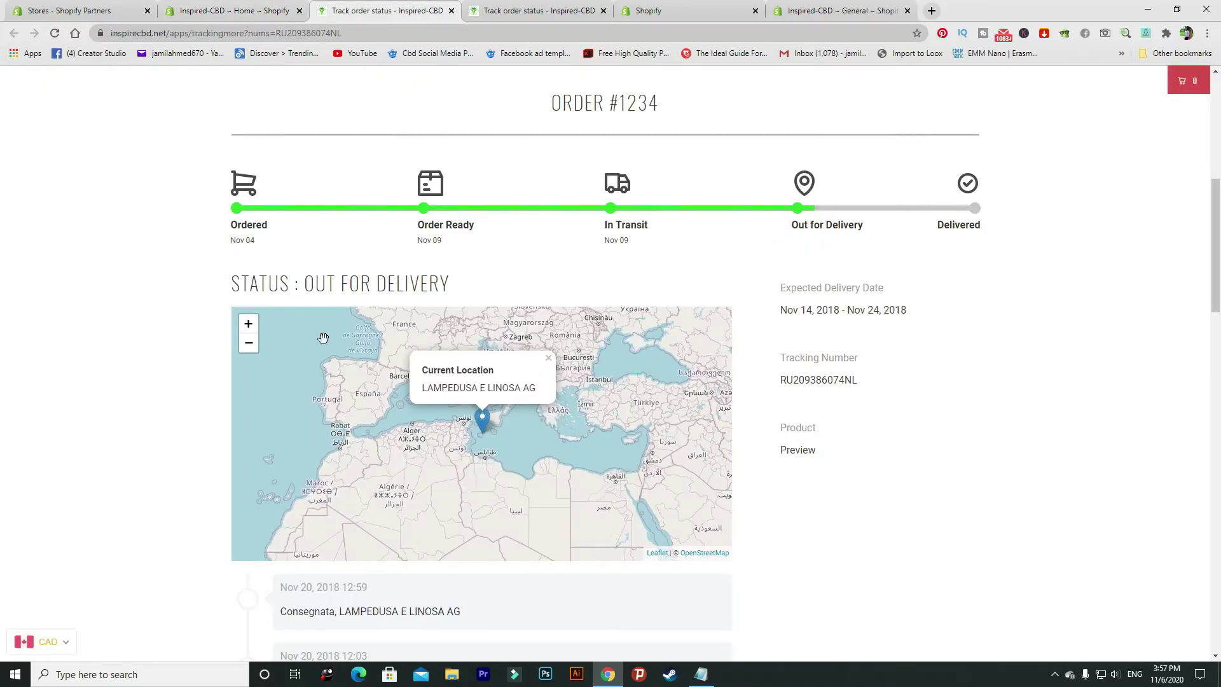
Examine the previewed tracking page's lookup form, delivery progress bar, map and shipment history.
scroll(373, 327, up, 4)
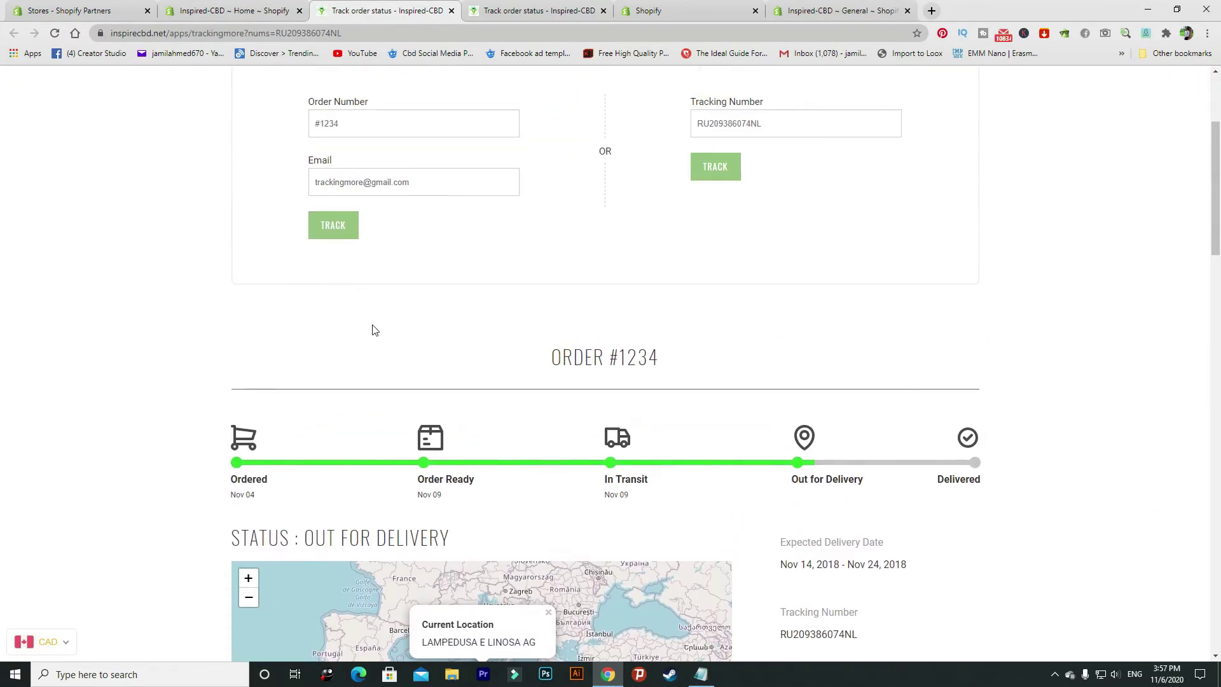
scroll(373, 327, down, 7)
scroll(877, 406, down, 6)
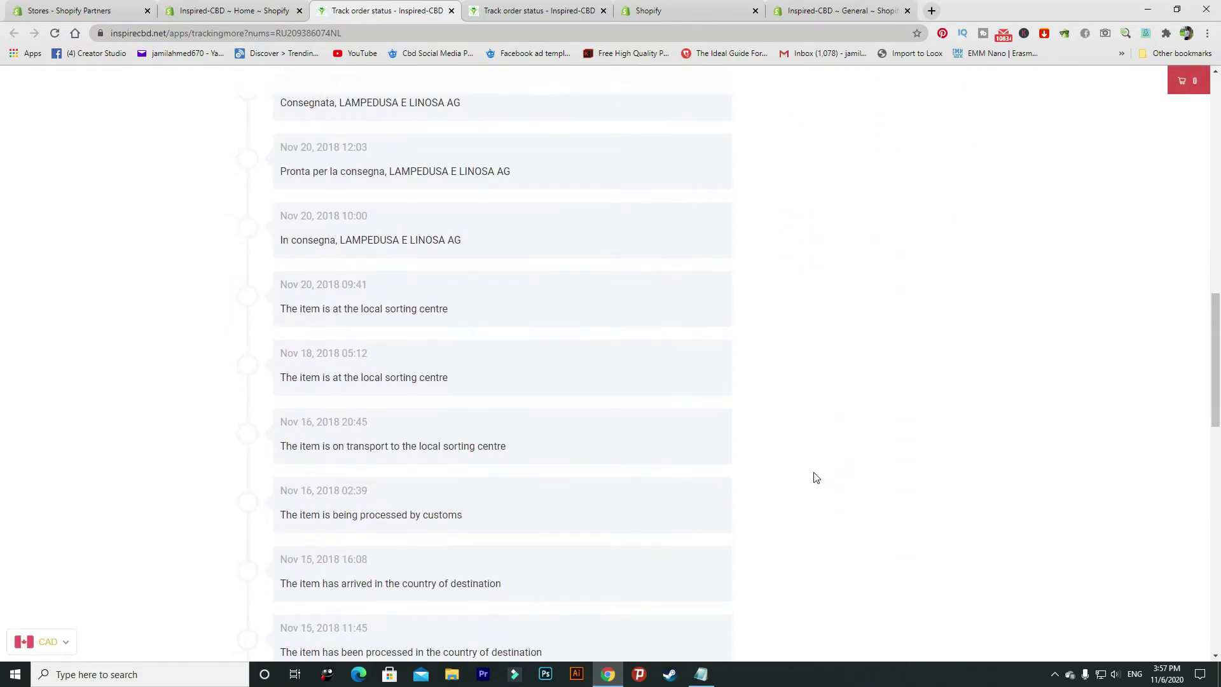
scroll(703, 449, up, 7)
scroll(413, 410, down, 1)
scroll(239, 363, down, 4)
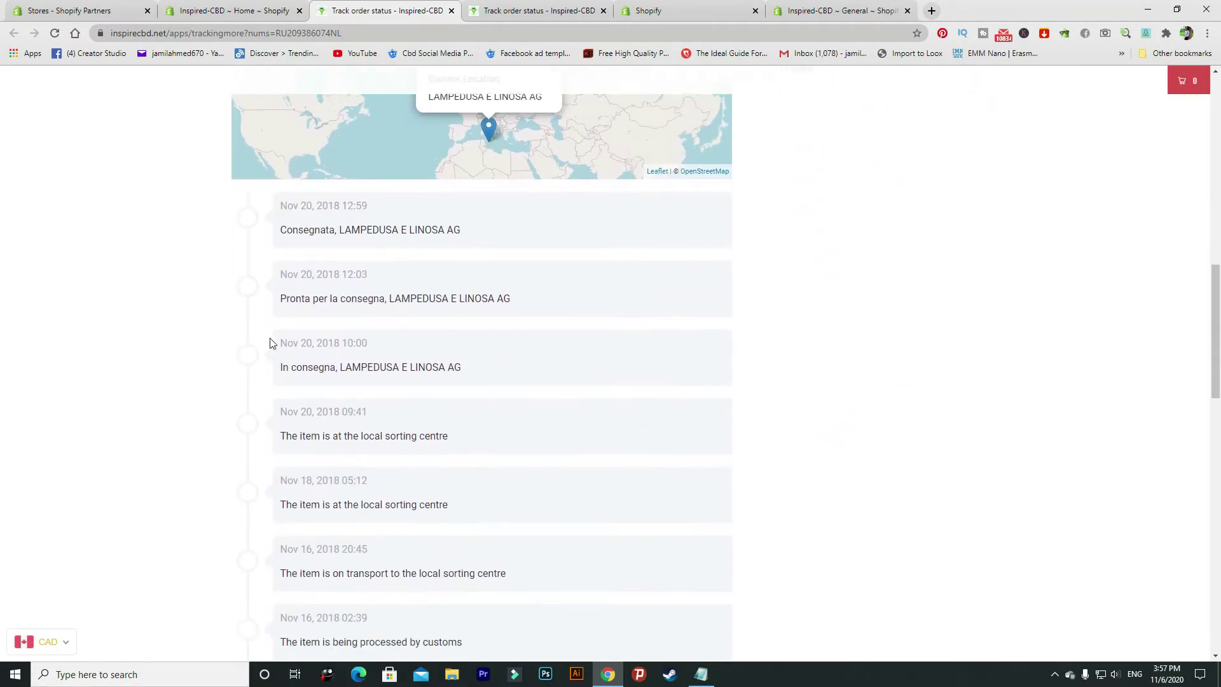
scroll(288, 289, down, 4)
scroll(357, 305, down, 11)
scroll(360, 305, up, 14)
scroll(358, 304, up, 14)
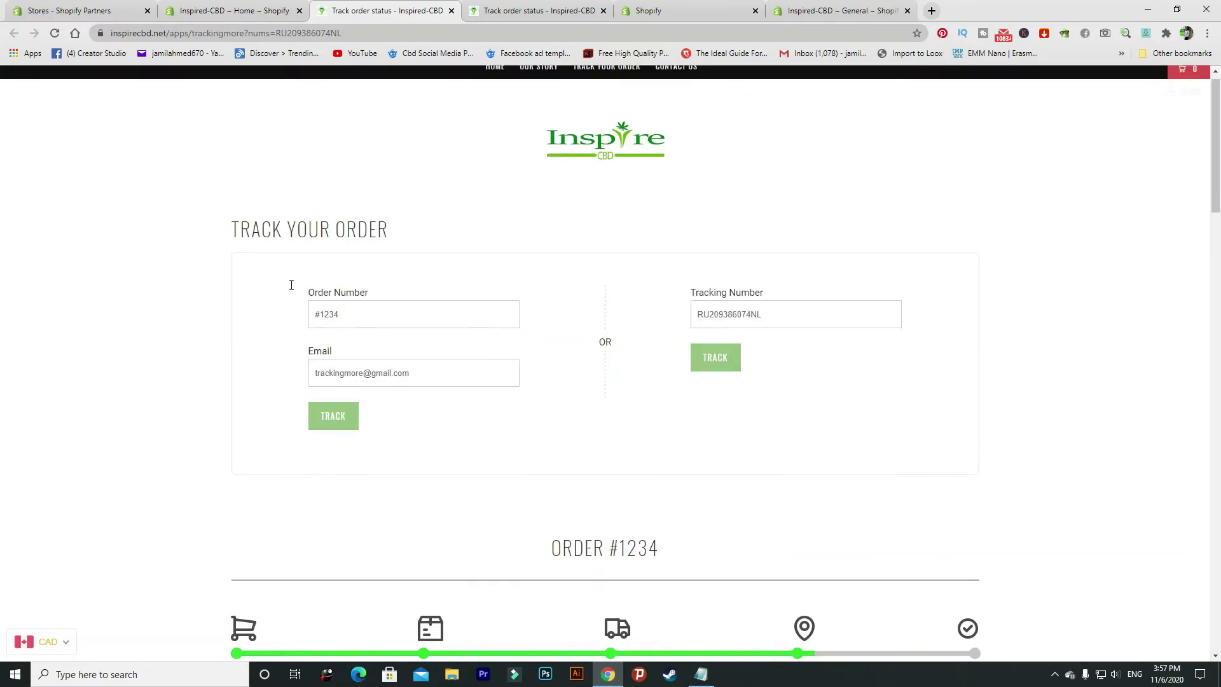
scroll(433, 363, down, 11)
scroll(241, 347, down, 10)
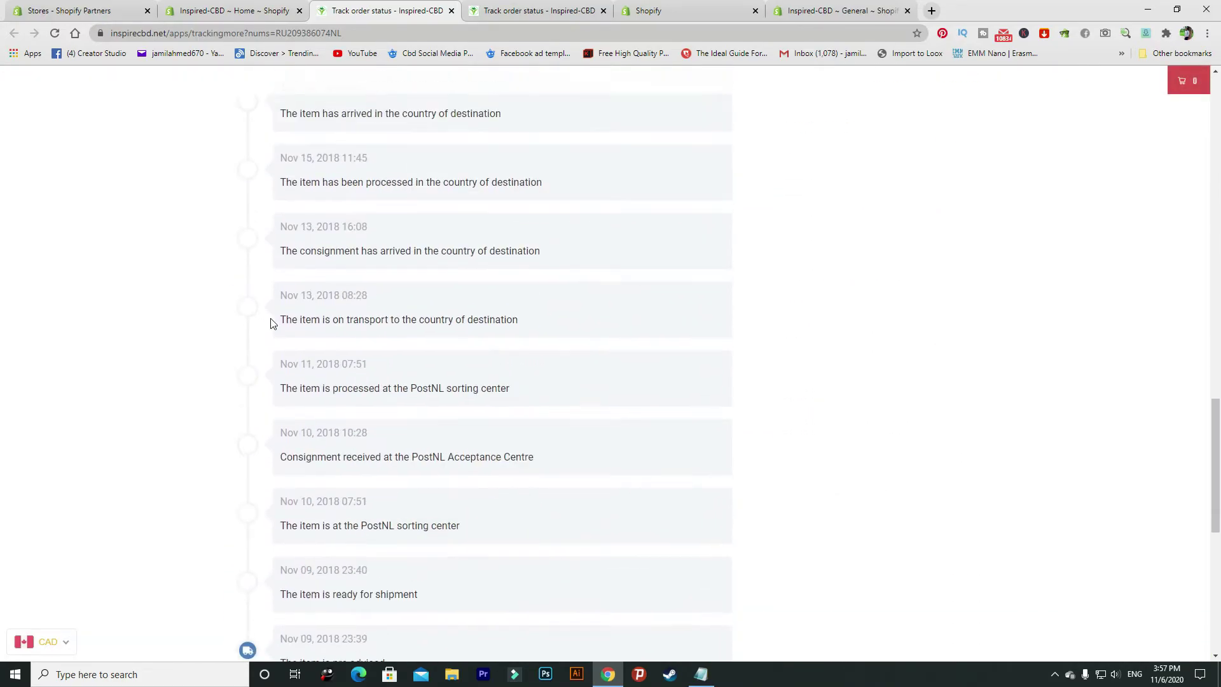
Close the tracking page preview and the storefront's Track Your Order tab.
click(451, 10)
click(234, 4)
click(93, 6)
click(233, 7)
click(455, 5)
click(451, 10)
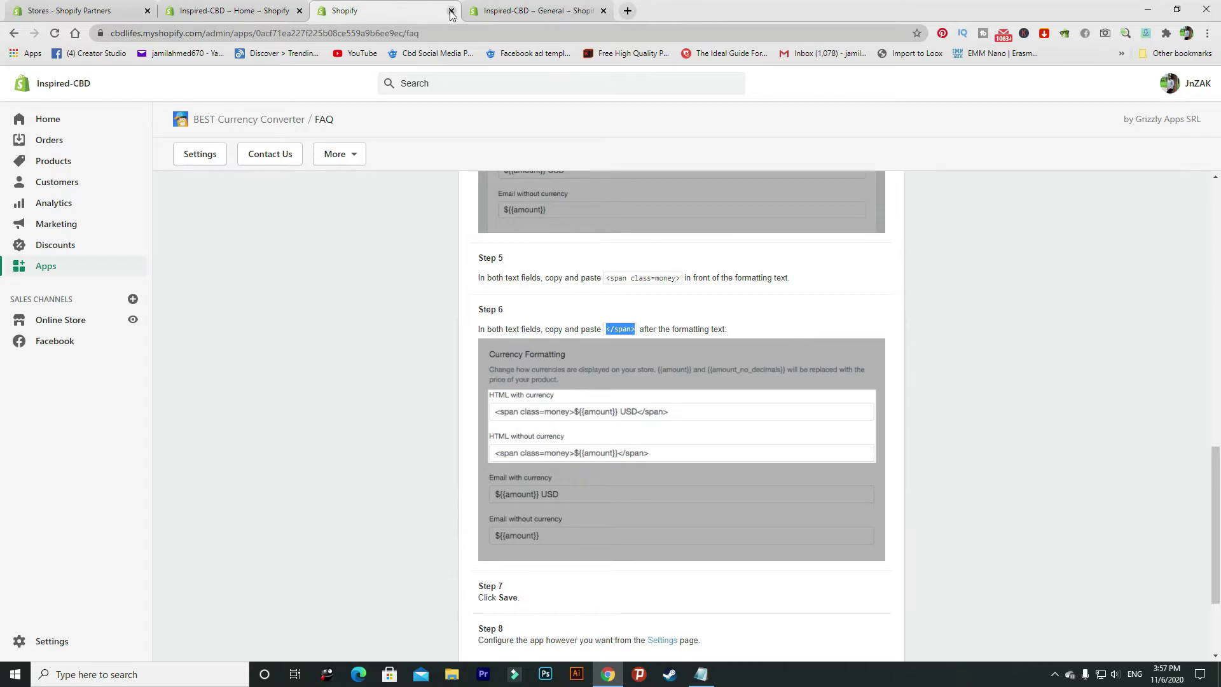
Show the store's installed apps and open the Shopify App Store from there, closing the other store admin tabs.
click(82, 265)
click(280, 10)
click(299, 10)
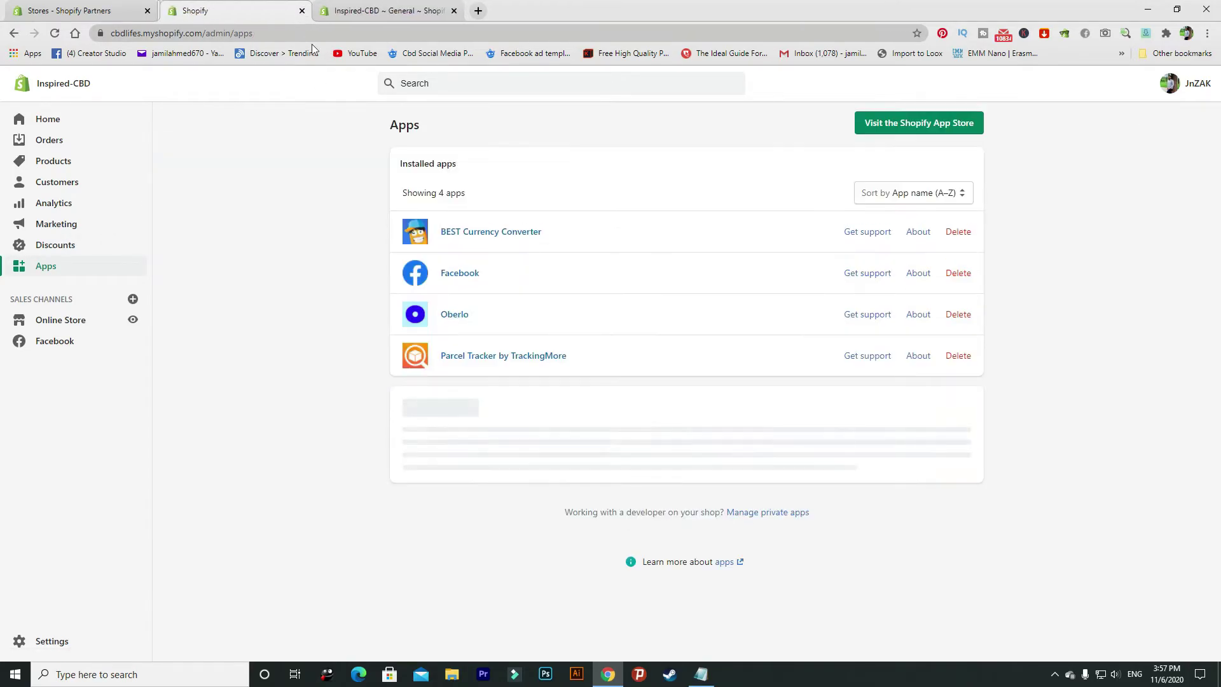
click(871, 130)
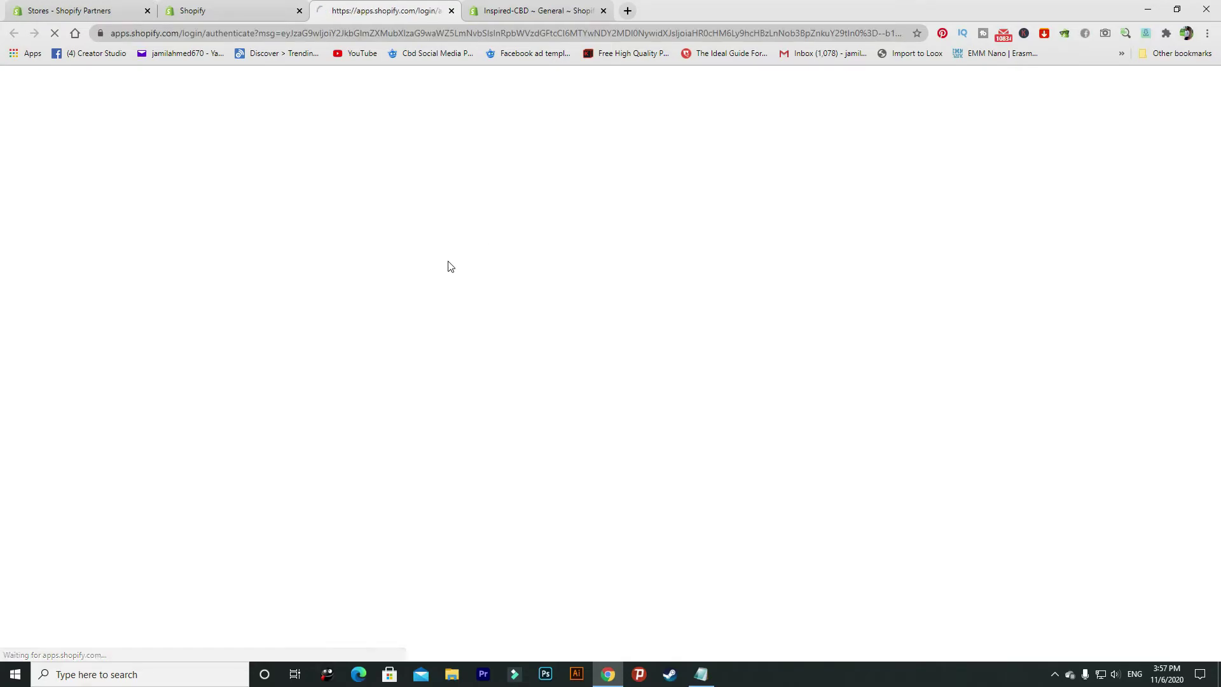
click(603, 10)
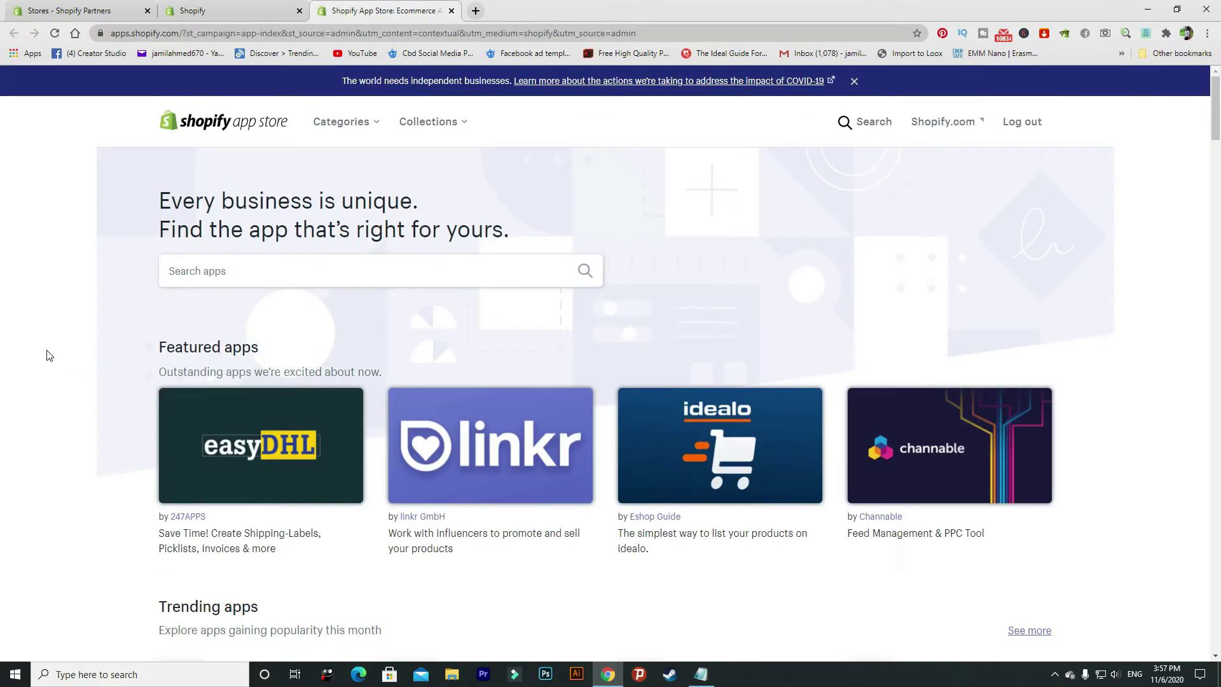
Look through the App Store's trending apps and its holiday marketing and online sale collections.
scroll(49, 355, down, 1)
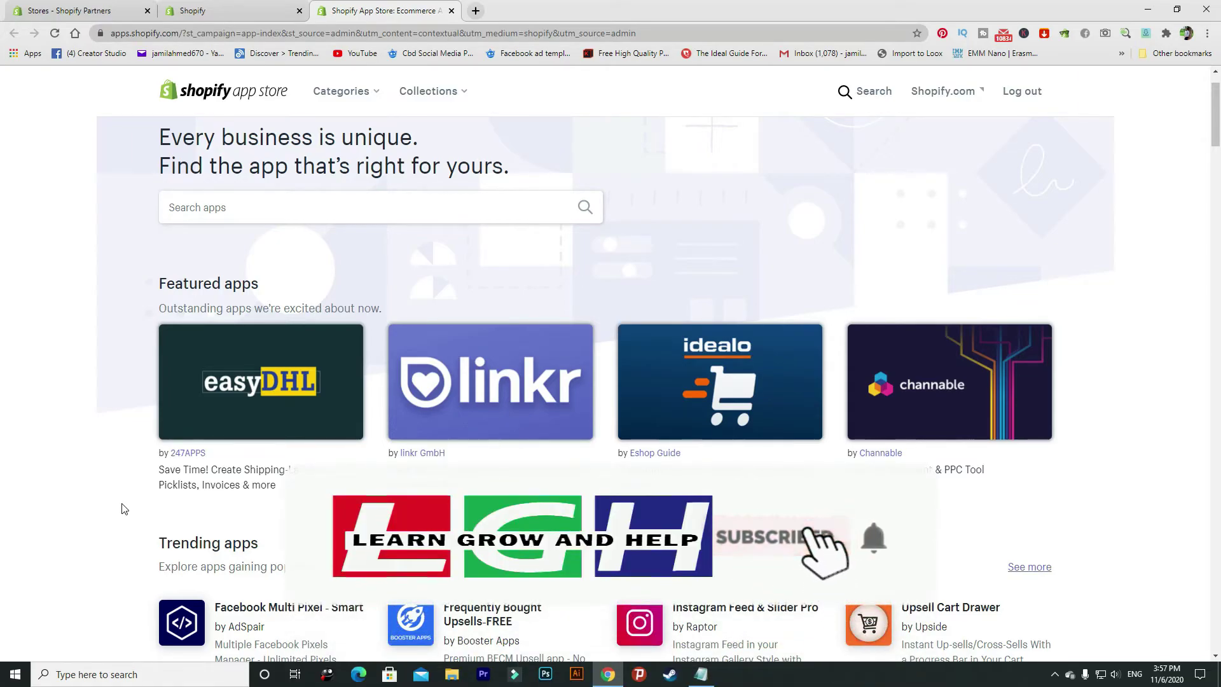
scroll(124, 509, down, 4)
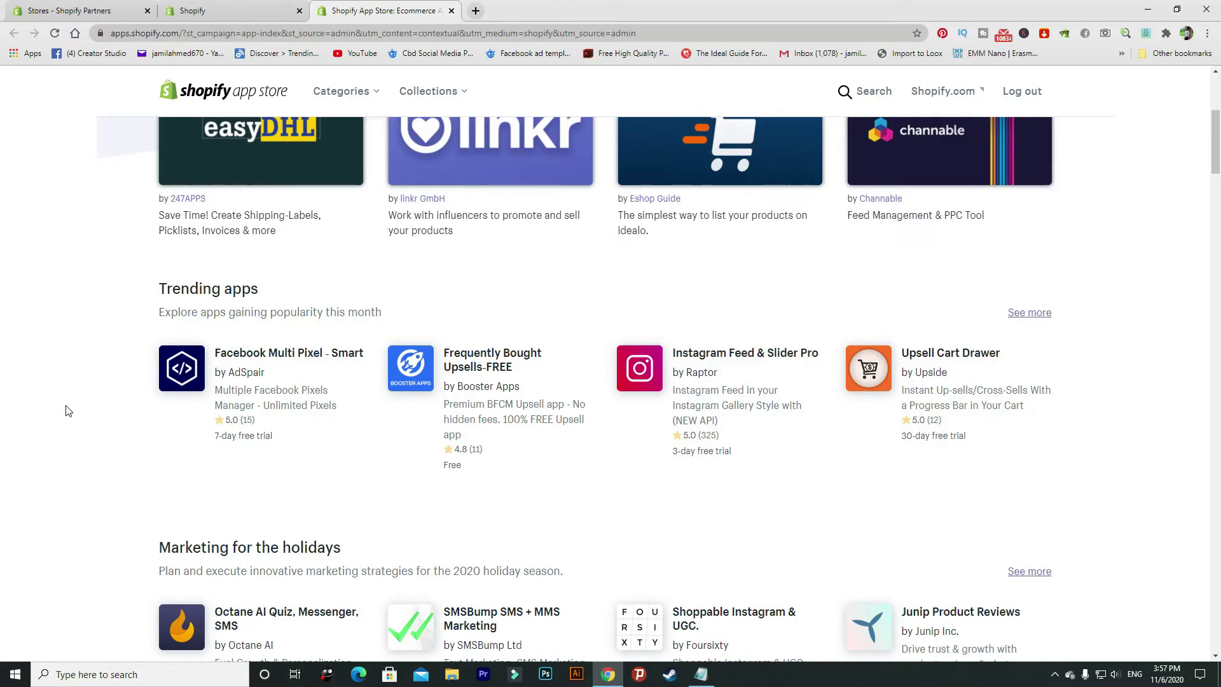
scroll(68, 410, down, 4)
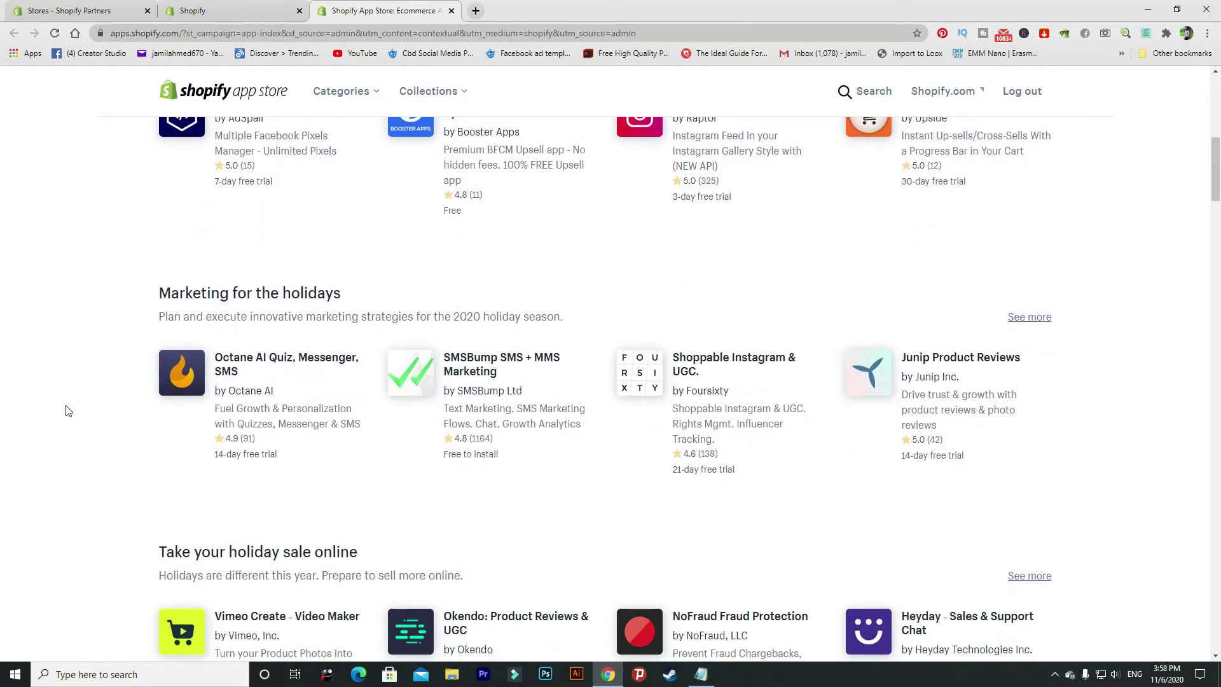
scroll(68, 410, up, 3)
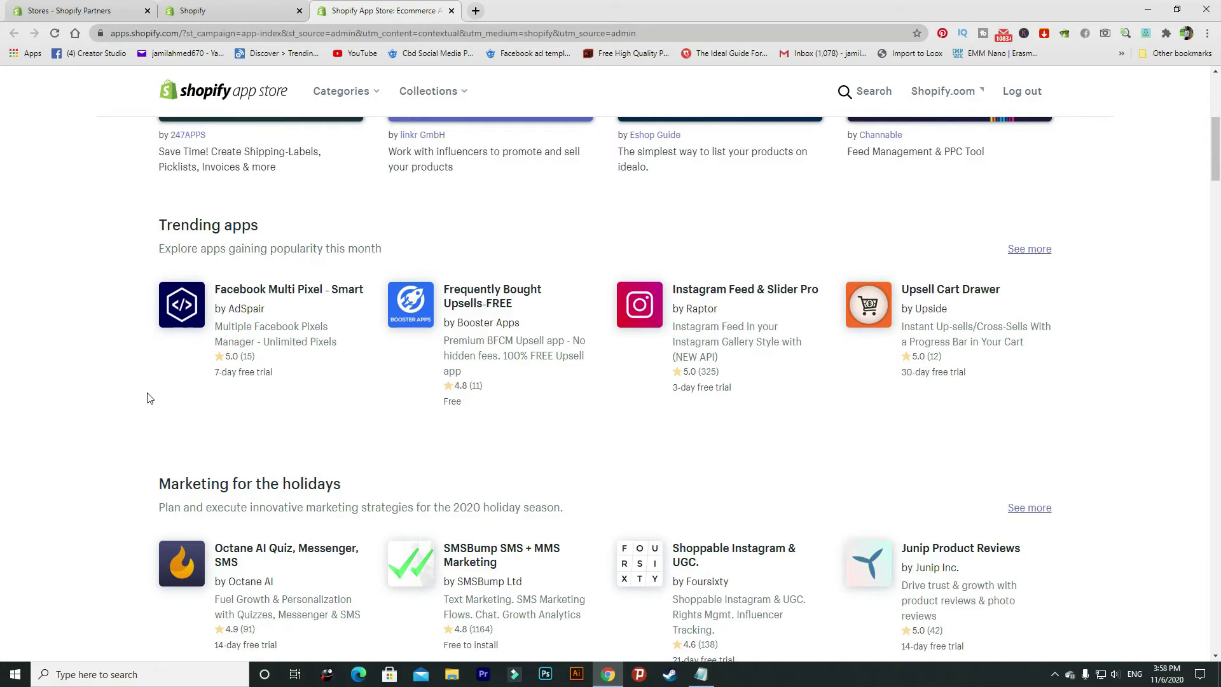
Look through the App Store's holiday marketing, online holiday sale, inventory preparation and holiday retail app collections.
scroll(143, 400, down, 3)
drag(164, 293, 374, 294)
scroll(64, 342, down, 4)
drag(175, 305, 398, 303)
click(399, 302)
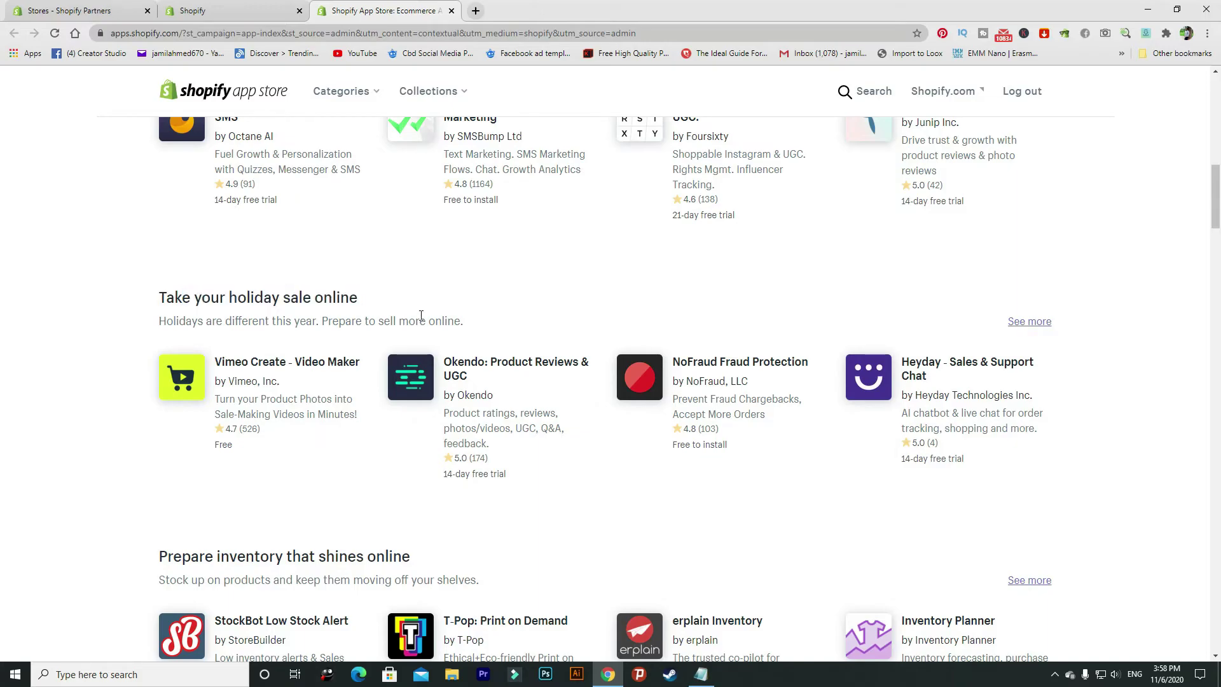
scroll(420, 315, down, 3)
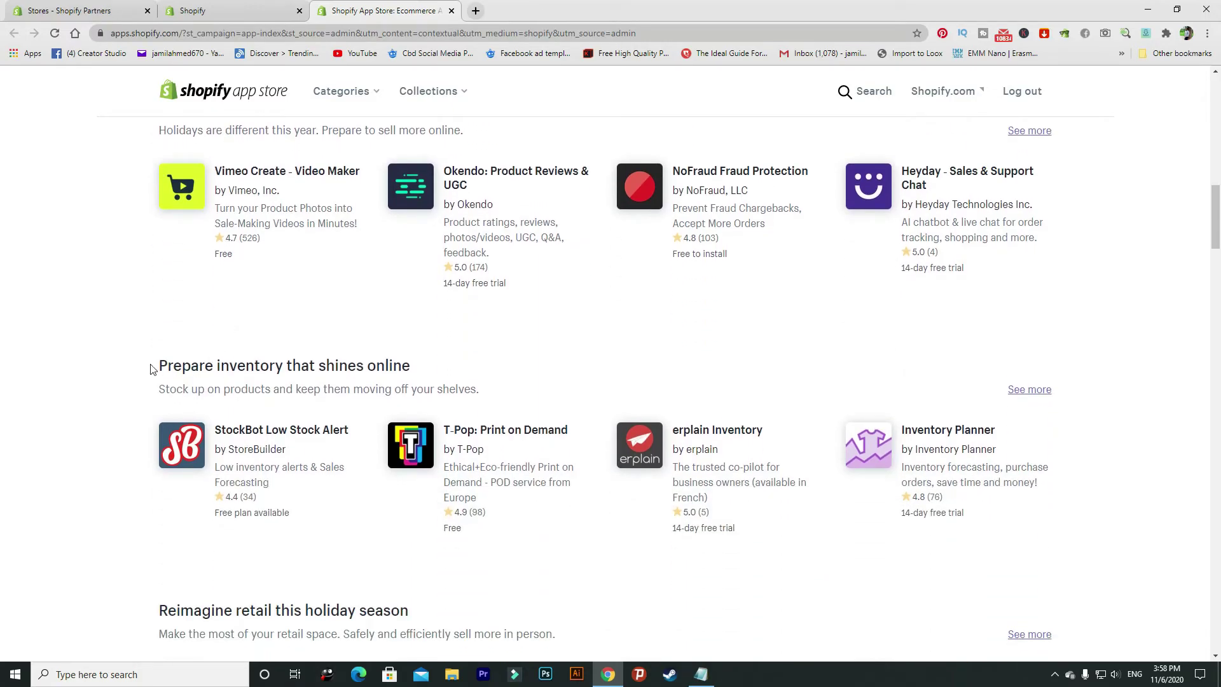
drag(172, 366, 452, 377)
click(52, 384)
scroll(53, 384, down, 5)
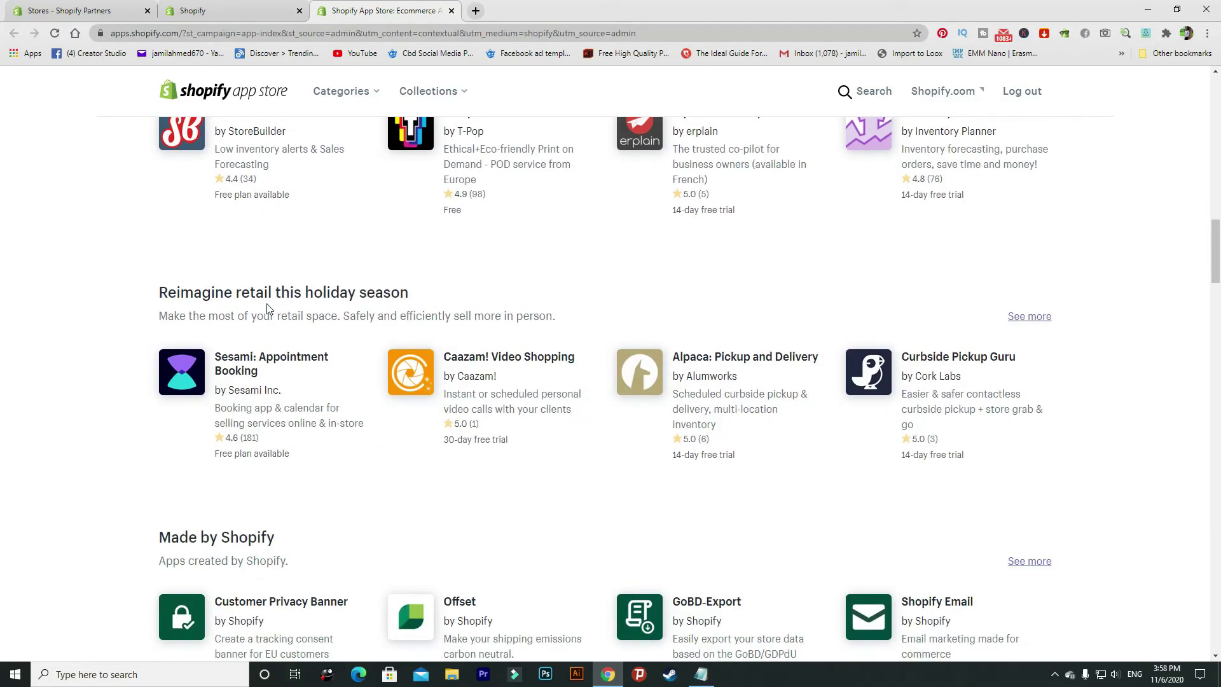
drag(356, 291, 490, 303)
click(502, 303)
Examine the Made by Shopify, New and noteworthy, and Works with Shopify Checkout app collections.
scroll(80, 414, down, 1)
scroll(80, 414, down, 3)
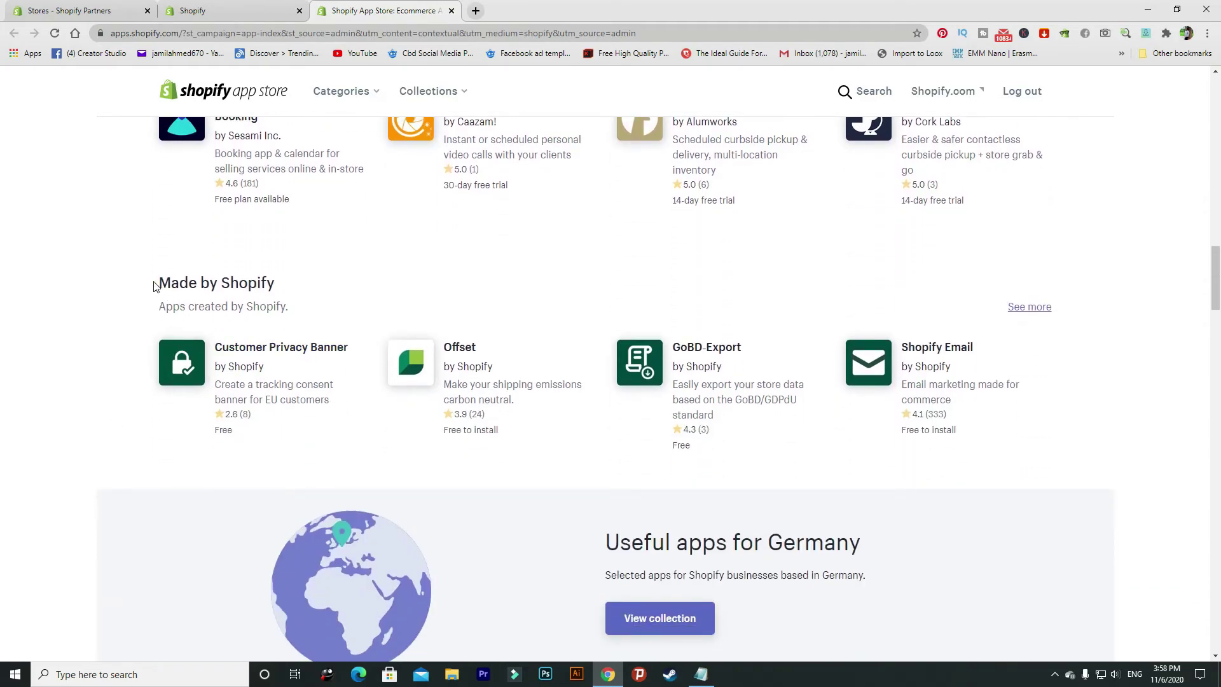
drag(158, 283, 313, 286)
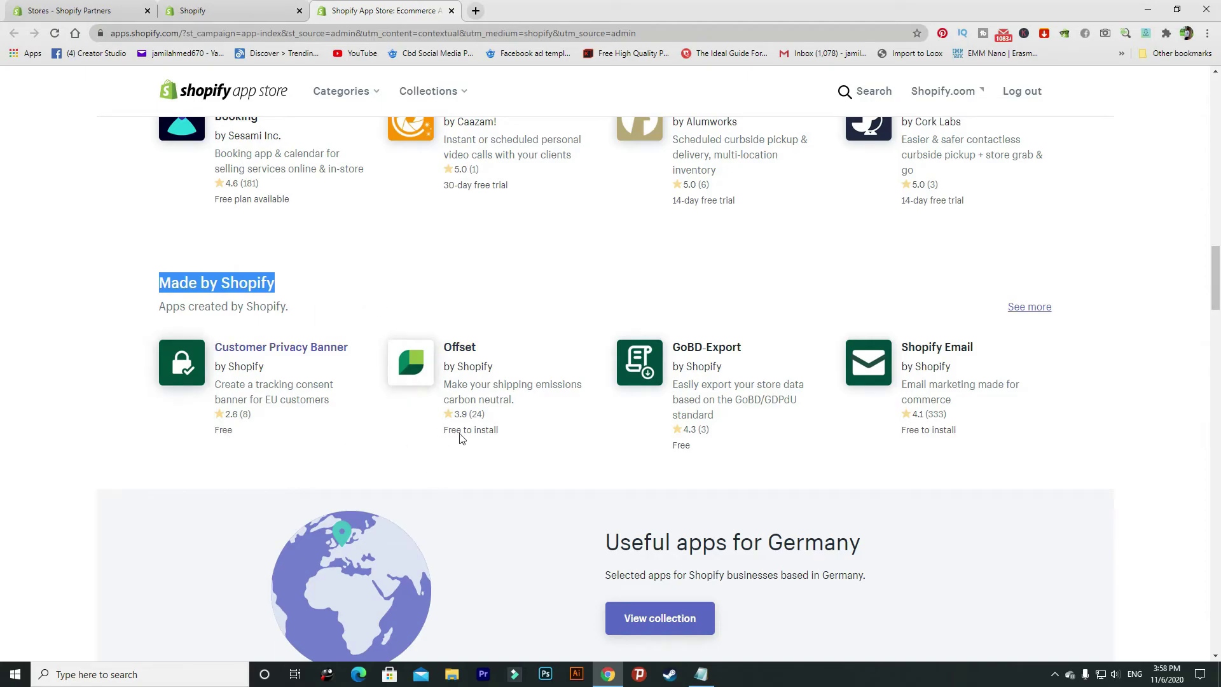
scroll(877, 450, down, 4)
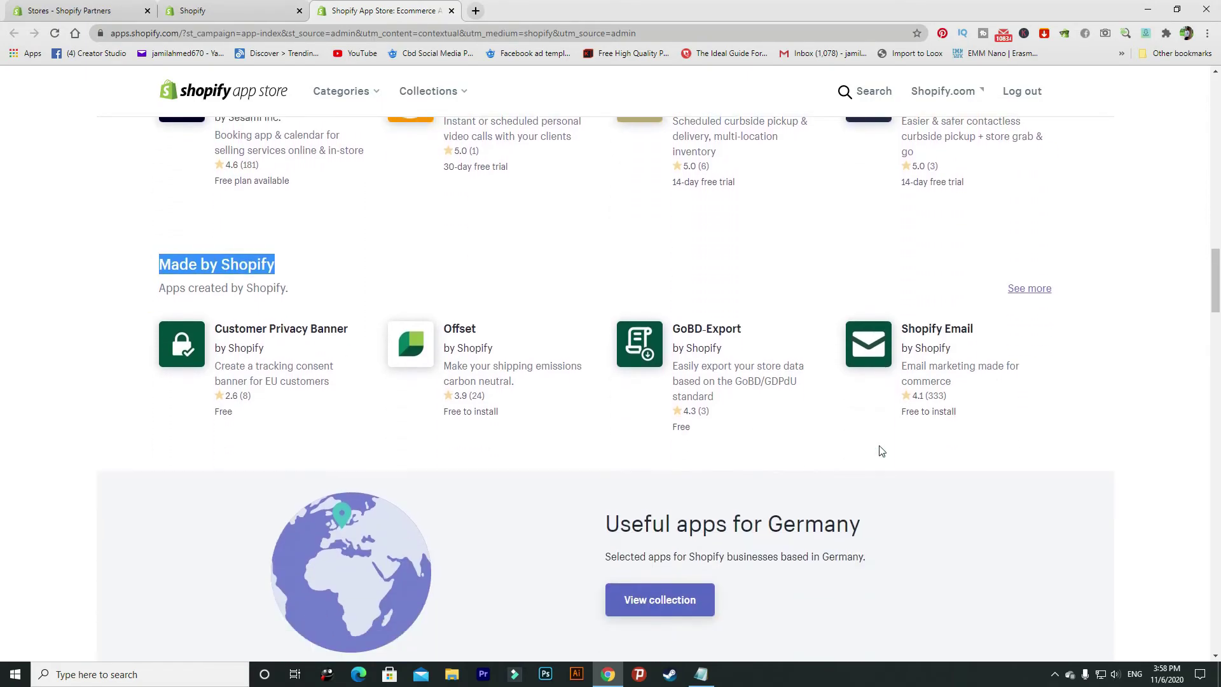
scroll(877, 450, down, 3)
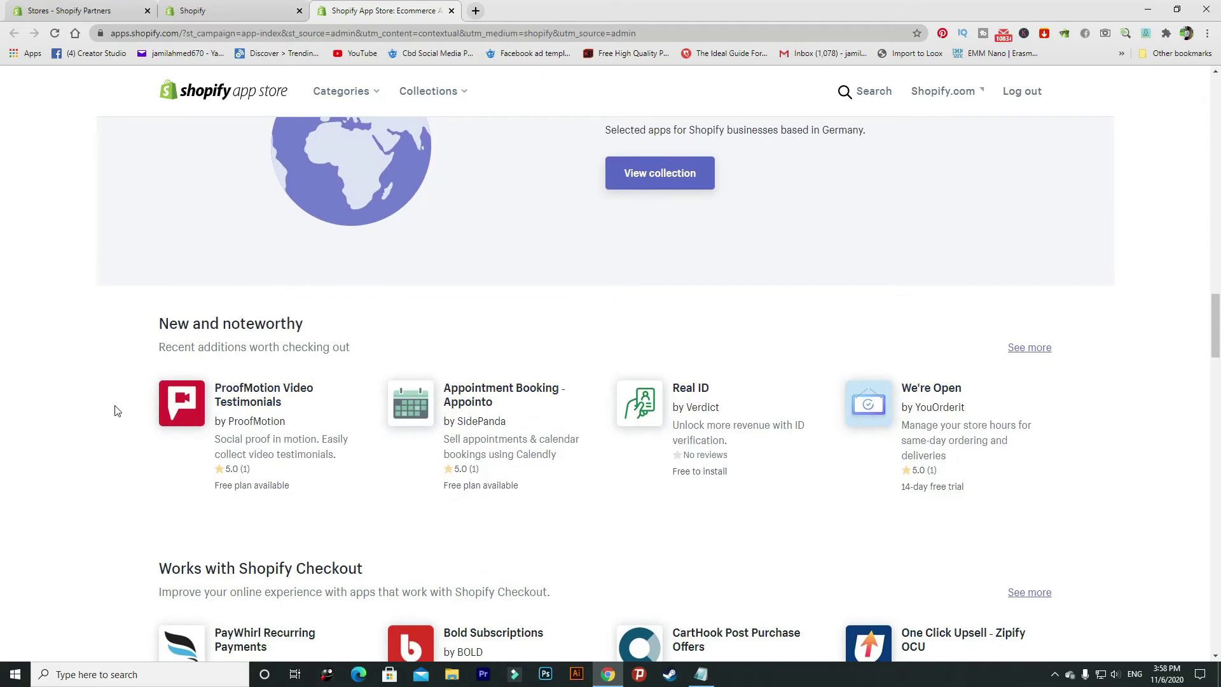
scroll(128, 394, down, 4)
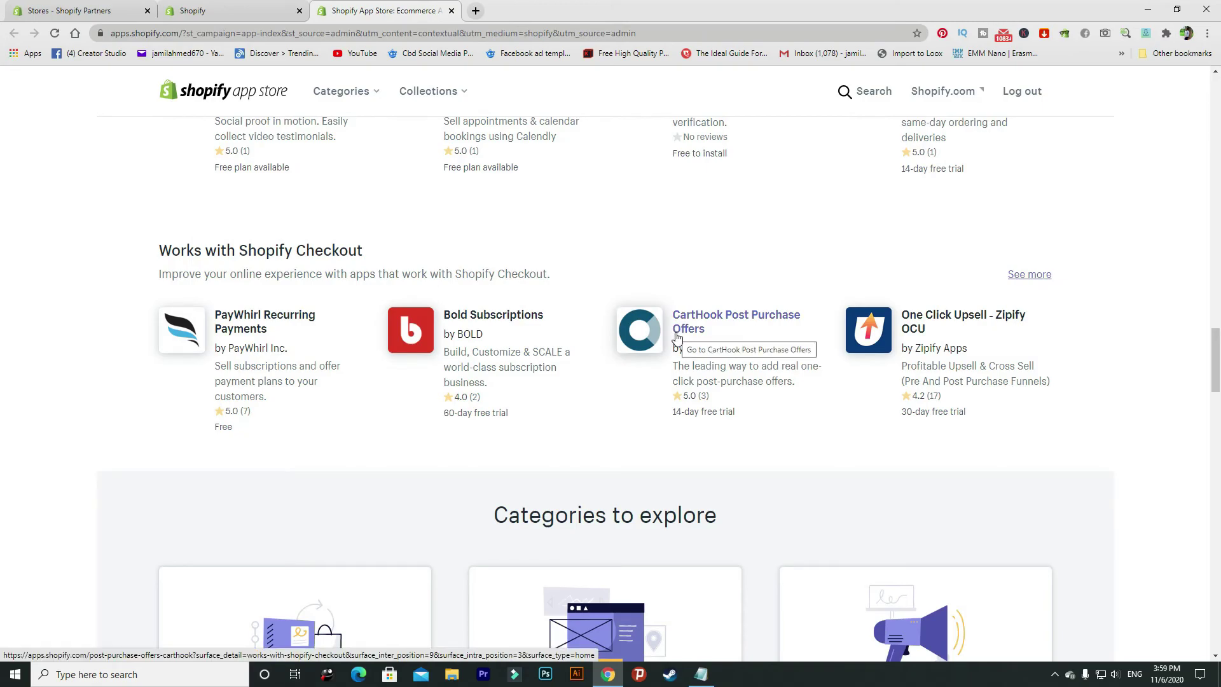
Return to the start of the App Store home page and begin an app search in its main search field.
scroll(730, 396, up, 1)
scroll(729, 395, up, 20)
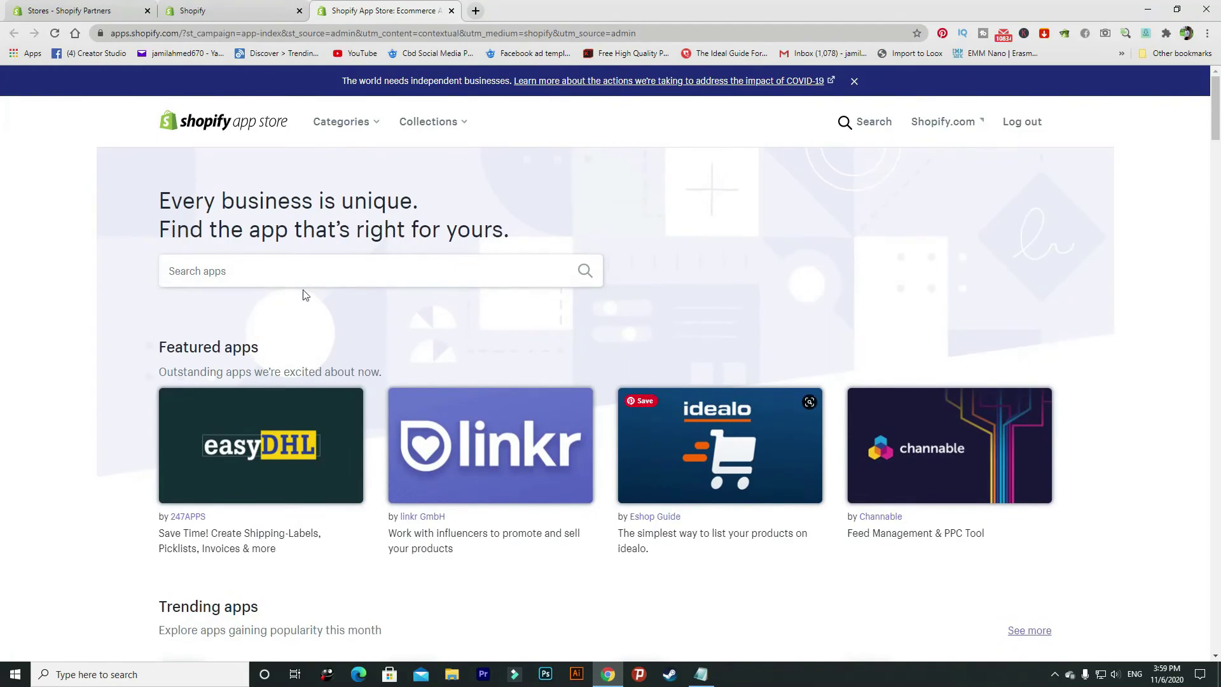
click(299, 276)
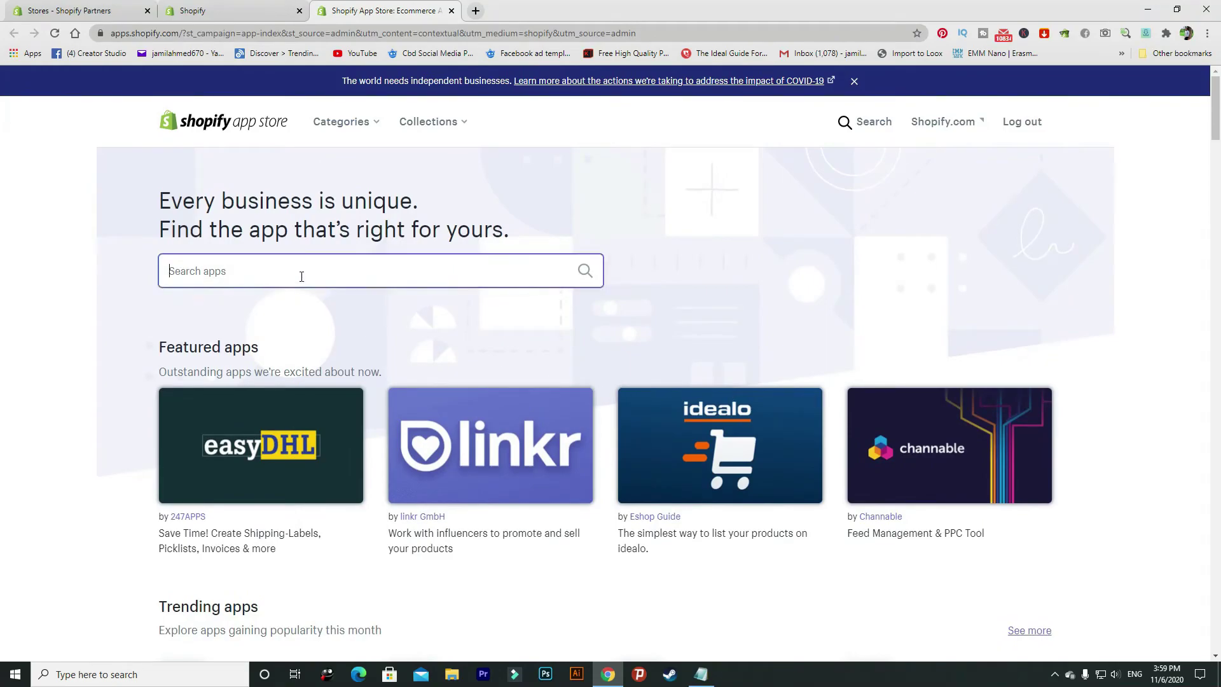